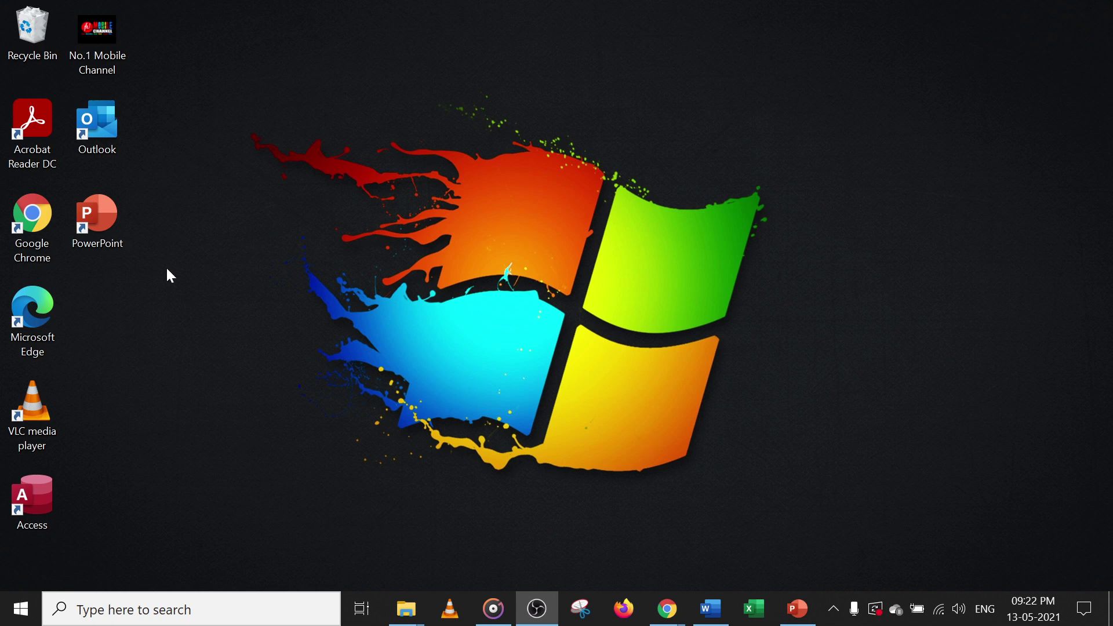
Step: Launch PowerPoint from its desktop shortcut and the taskbar
left_click(109, 228)
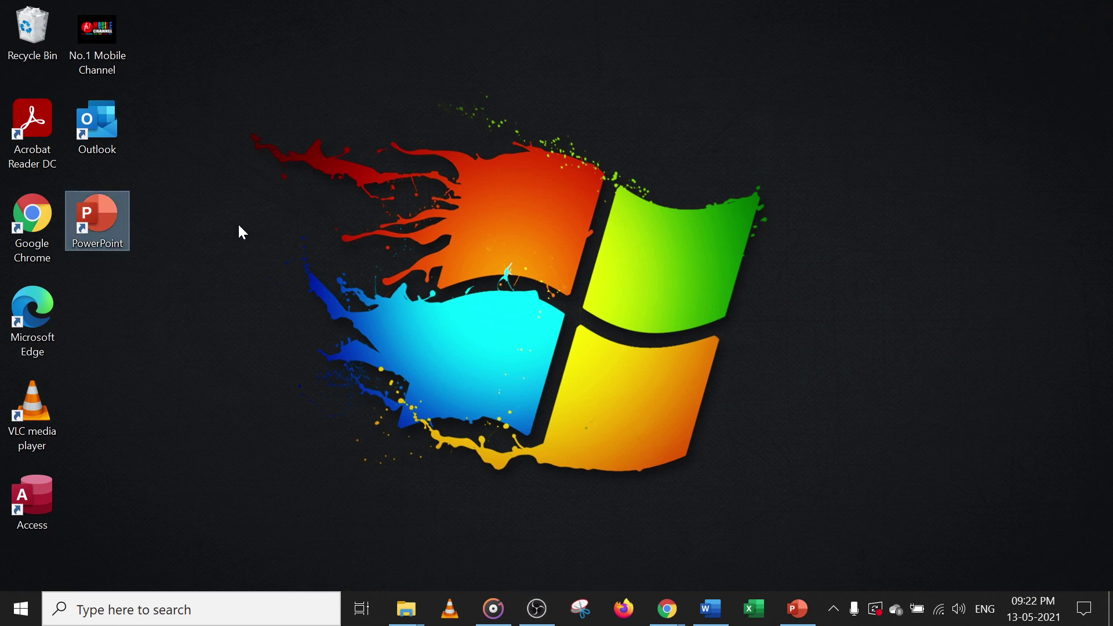
left_click(794, 609)
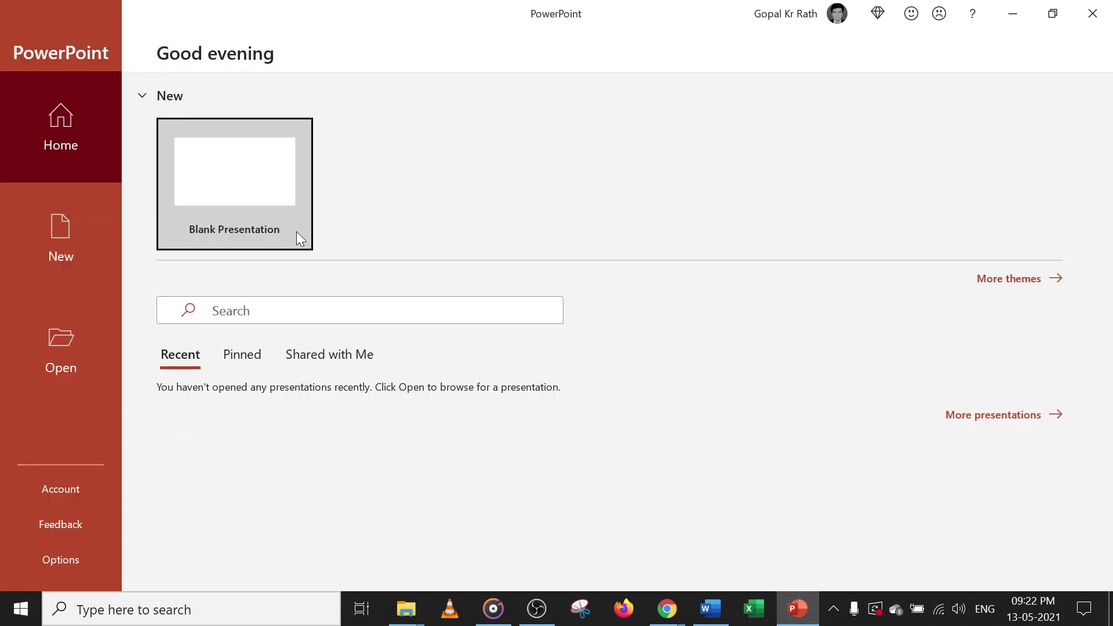
Step: Start a blank presentation and make slide 1 an empty Blank-layout slide
left_click(216, 172)
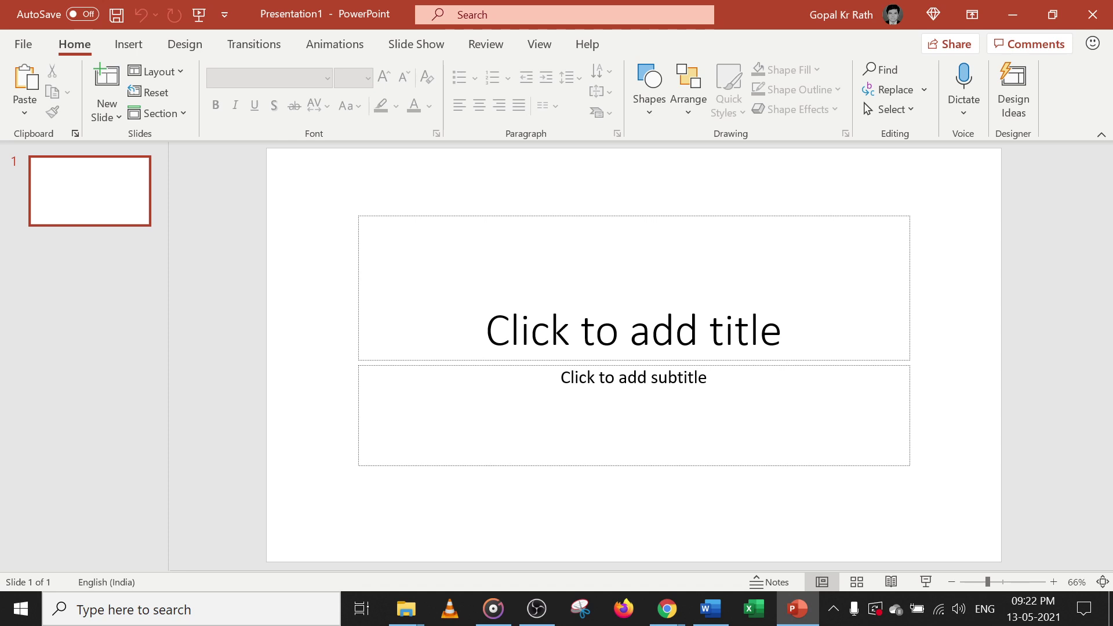
left_click(515, 216)
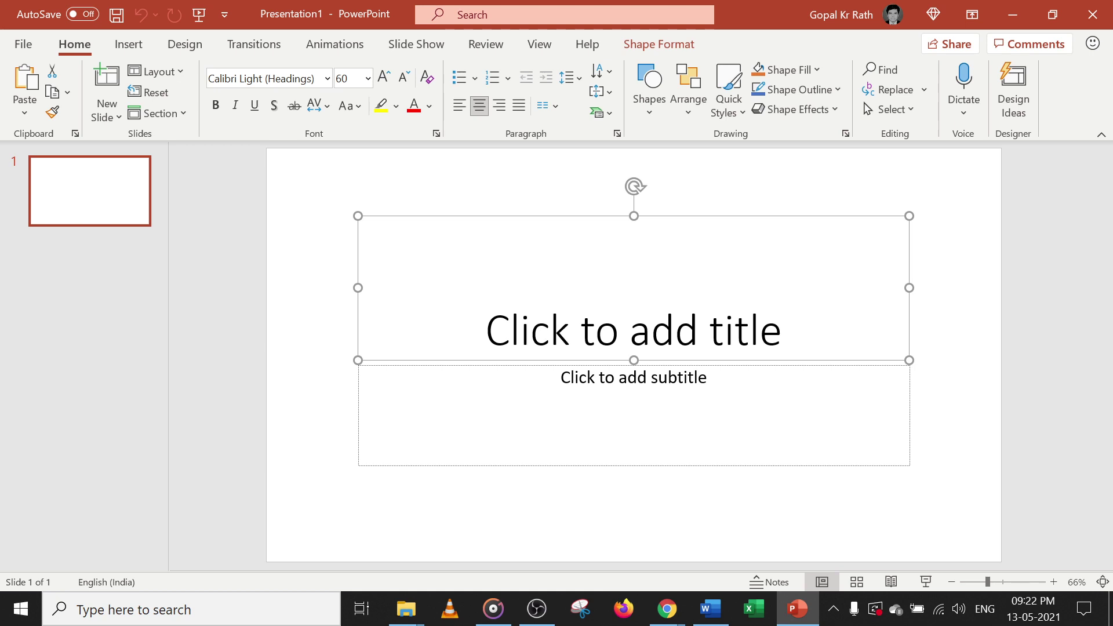
key("Delete")
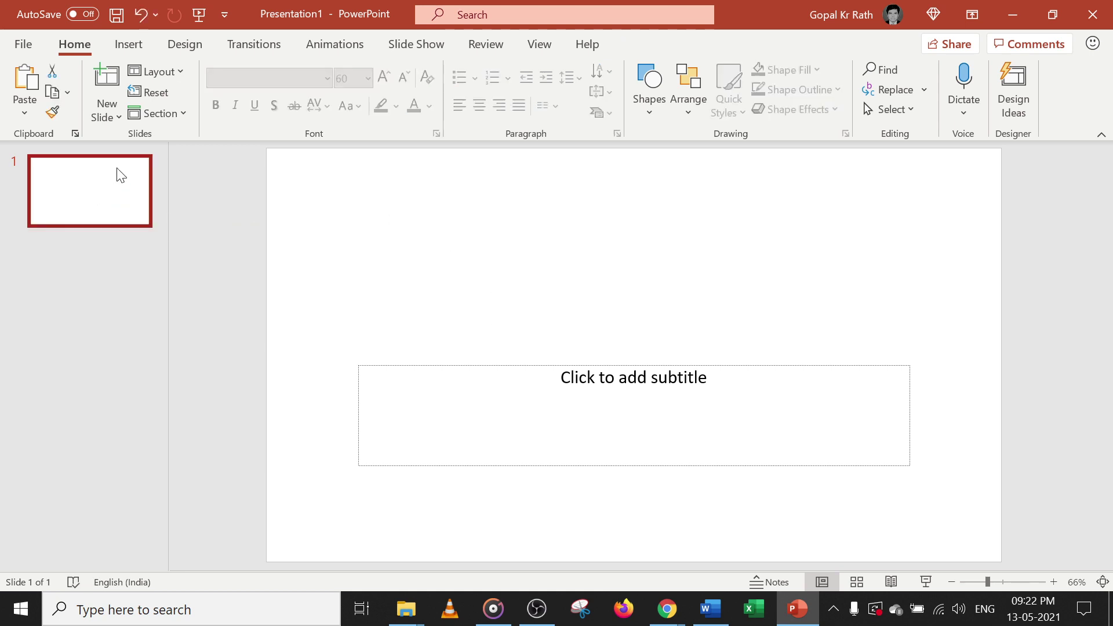
left_click(173, 71)
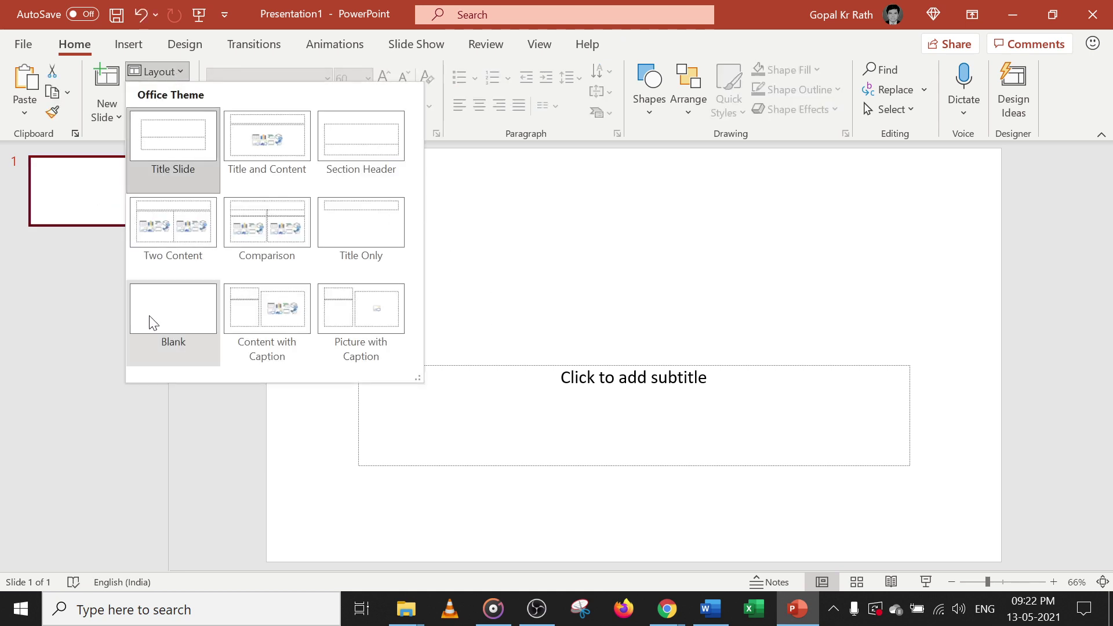
left_click(163, 309)
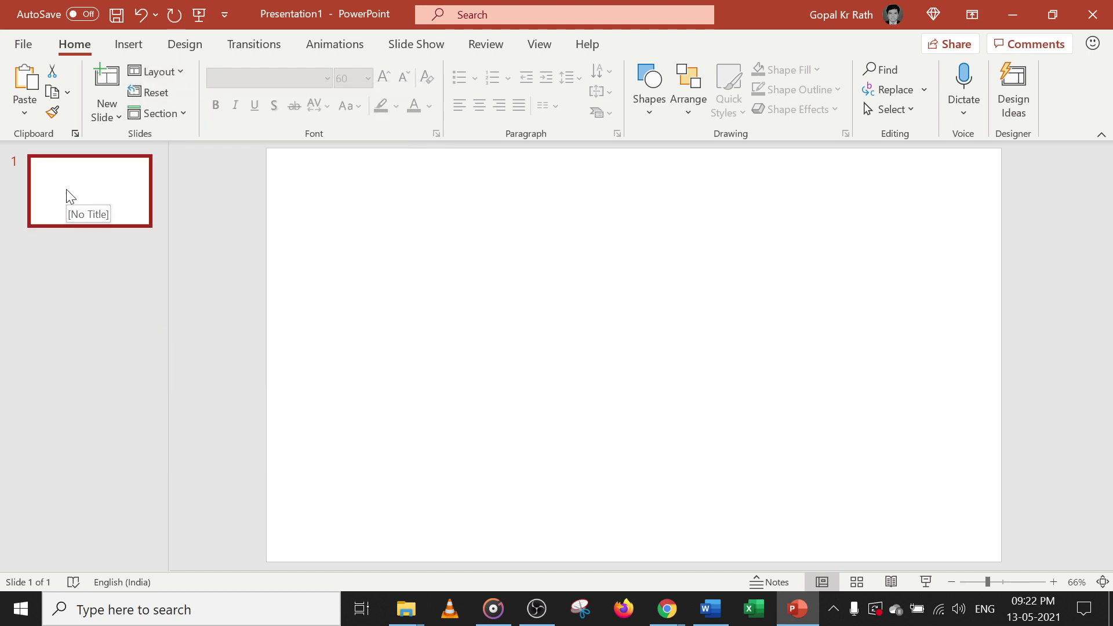
Step: Add a Title Slide second slide and a third slide, then return to slide 1
left_click(114, 107)
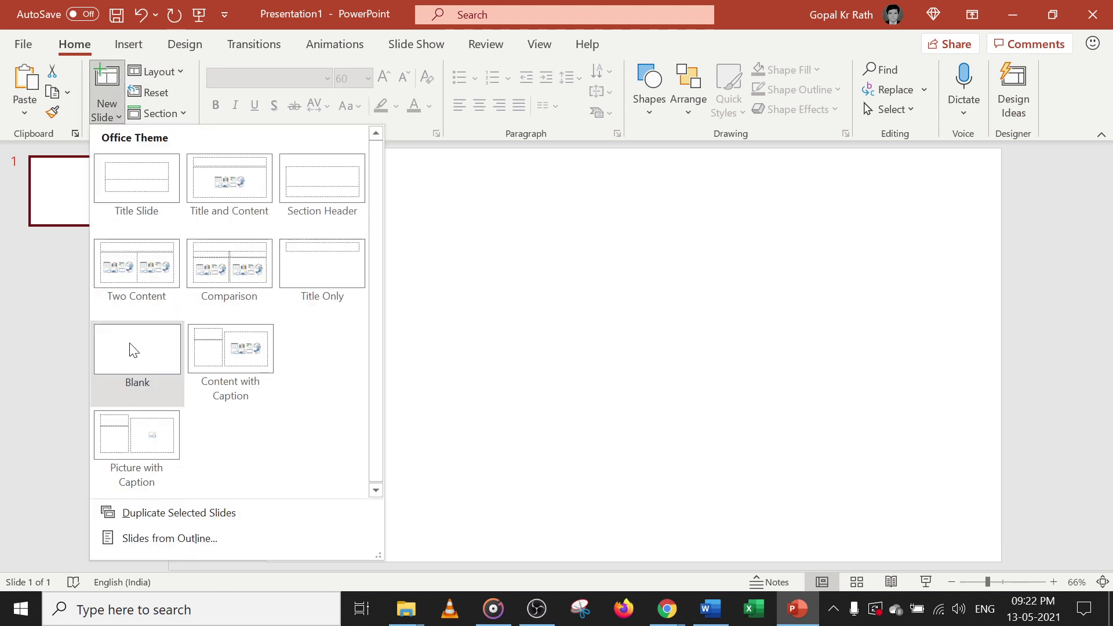
left_click(144, 187)
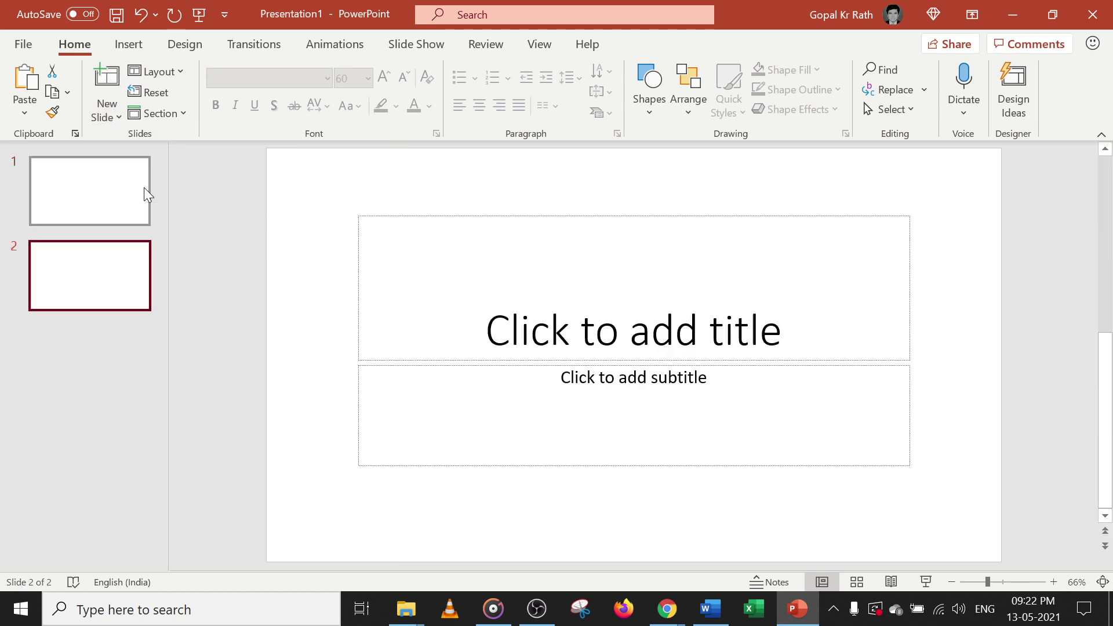
right_click(79, 283)
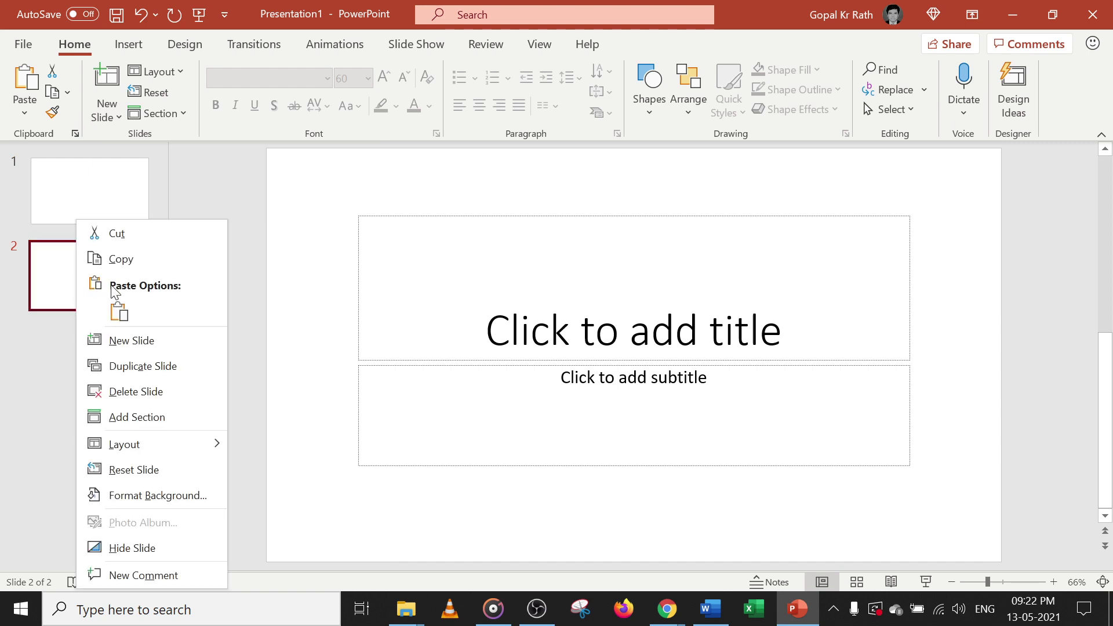
left_click(134, 343)
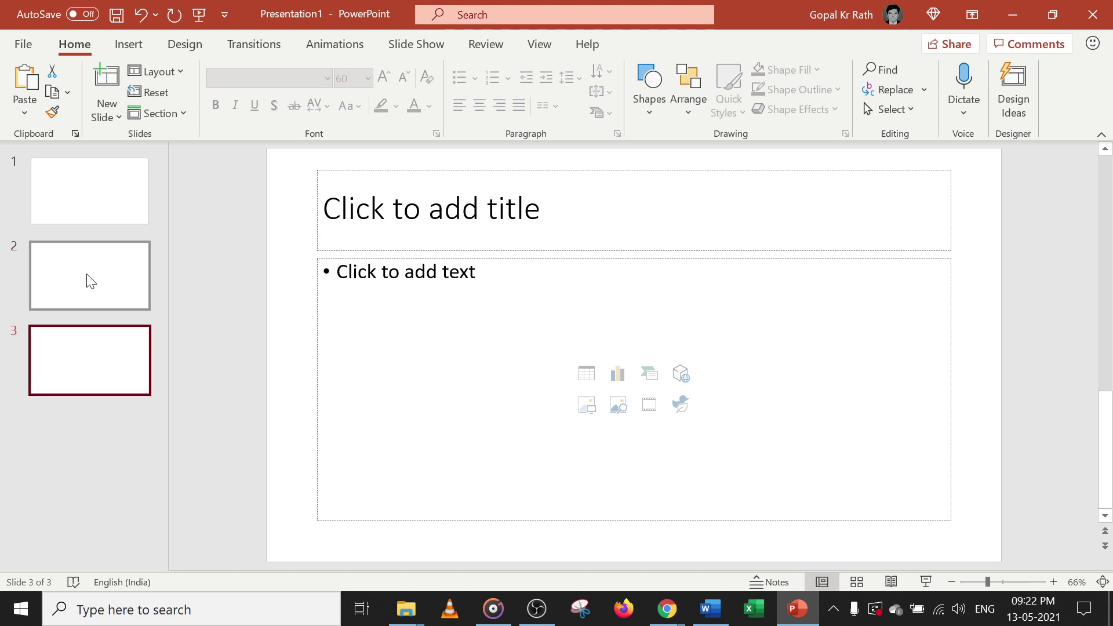
left_click(94, 287)
left_click(96, 368)
left_click(116, 115)
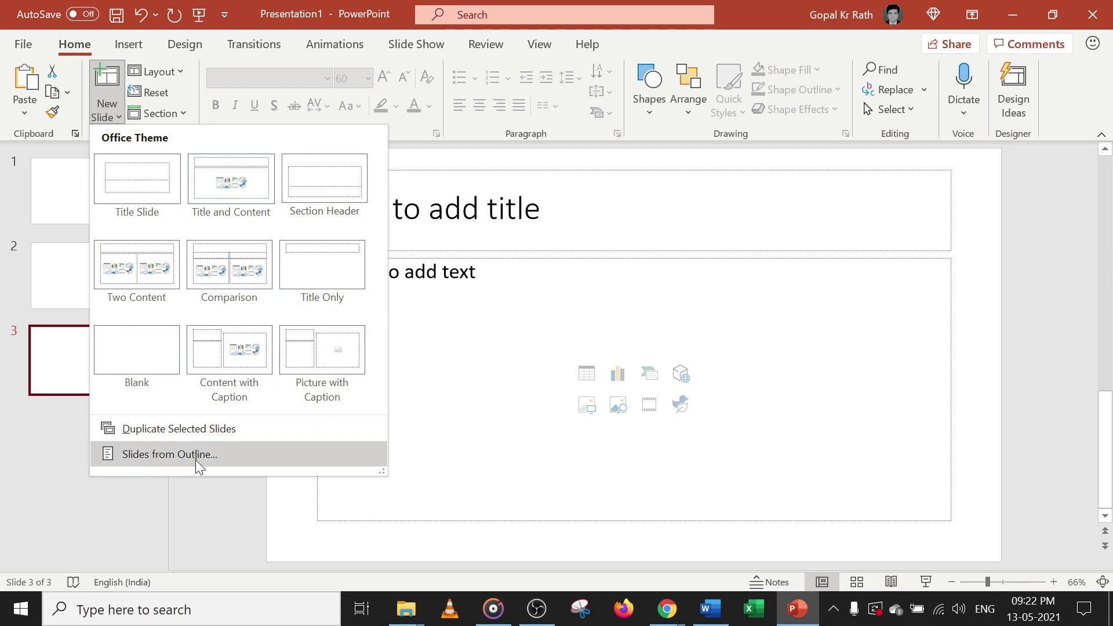
left_click(47, 273)
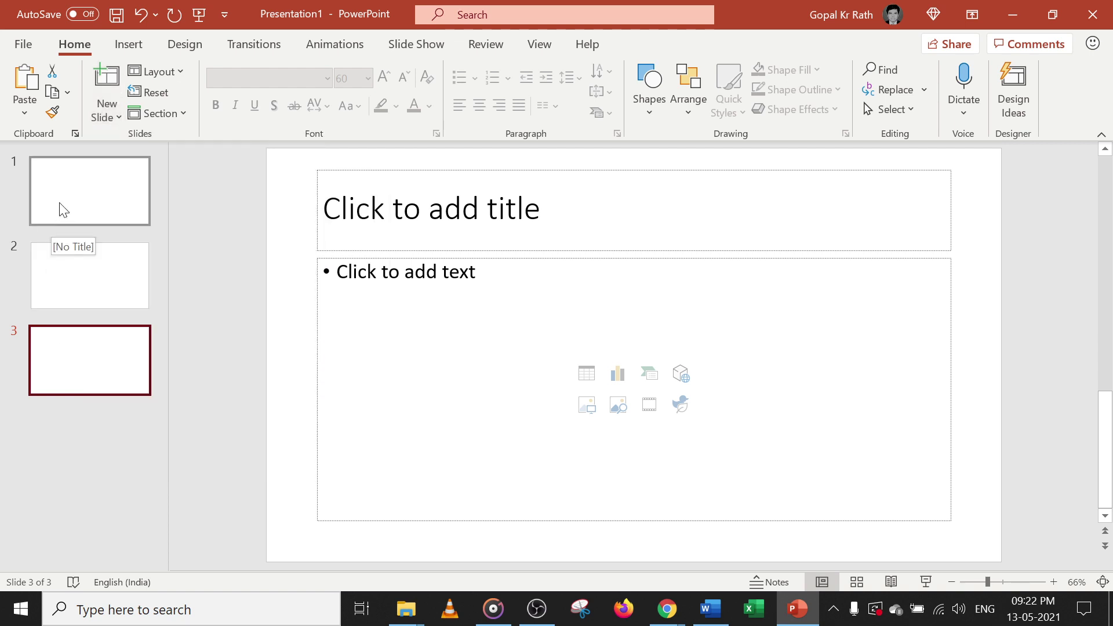
left_click(87, 184)
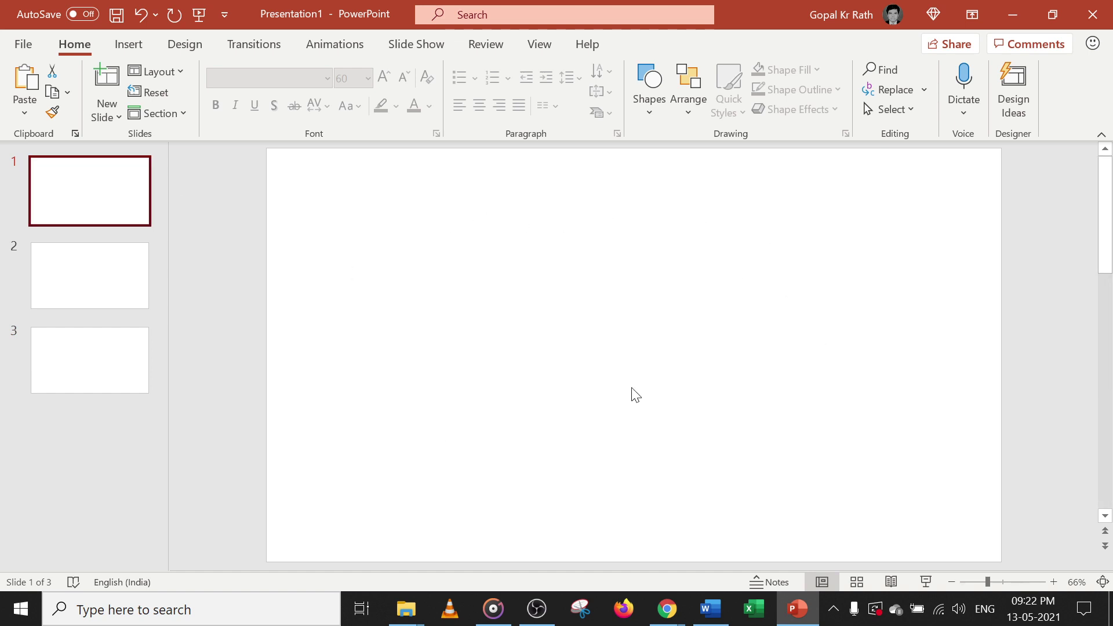
Step: Draw a blue rectangle from slide 1's top-left corner down its left third
left_click(506, 318)
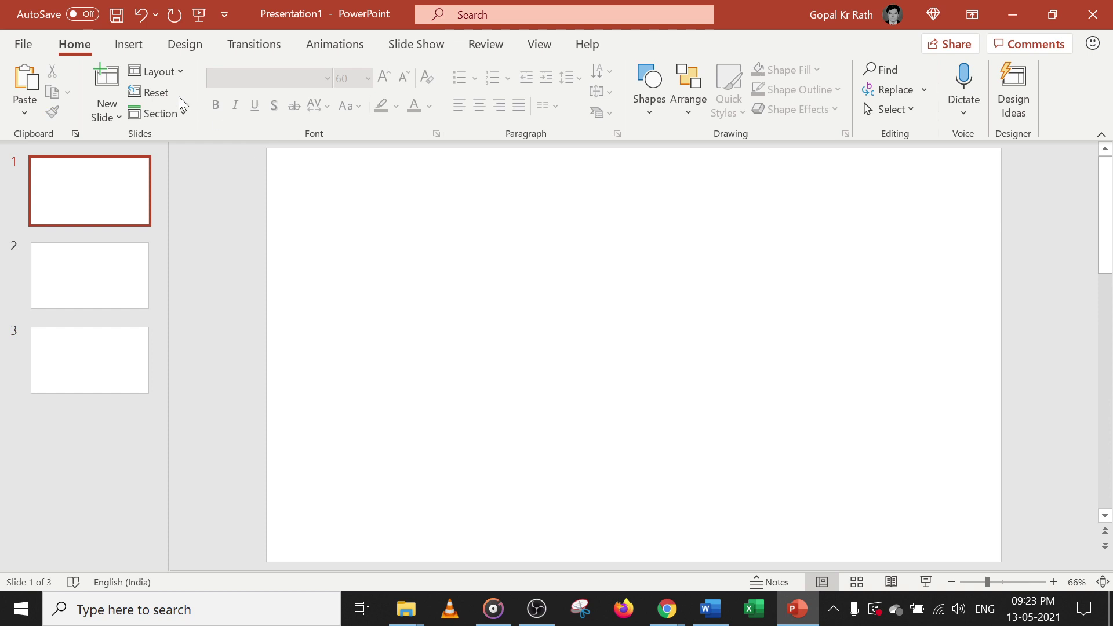
left_click(130, 46)
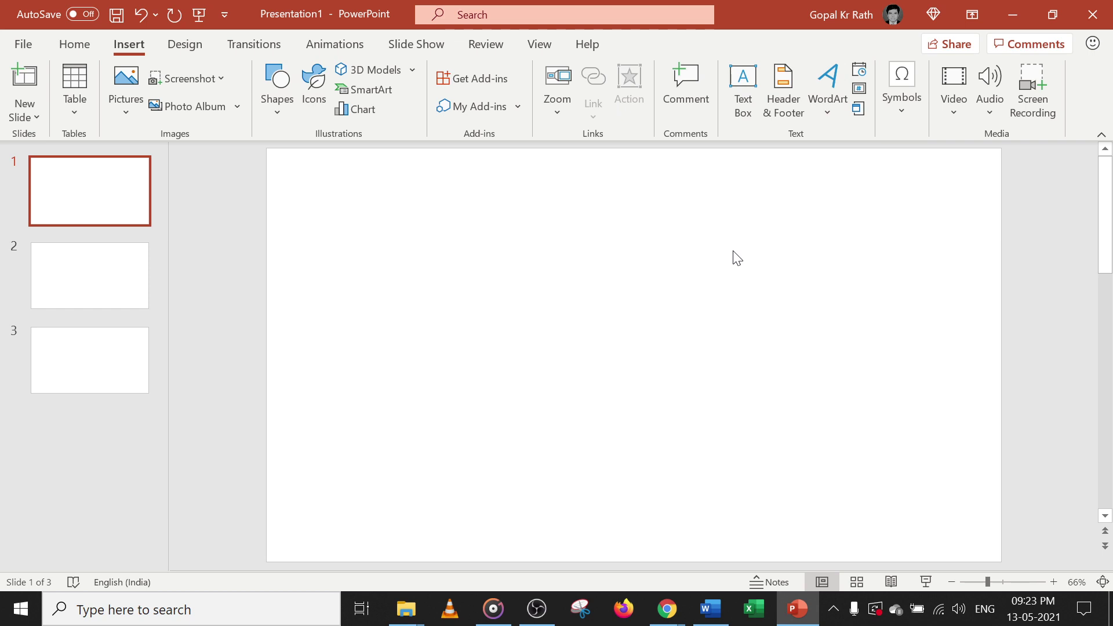
left_click(275, 111)
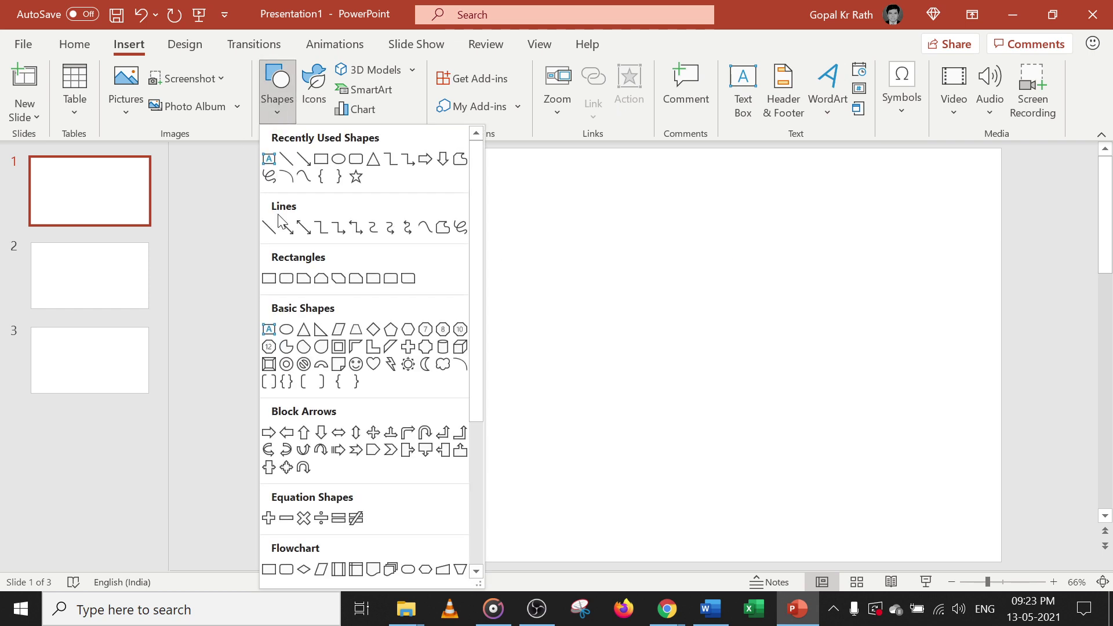
left_click(325, 159)
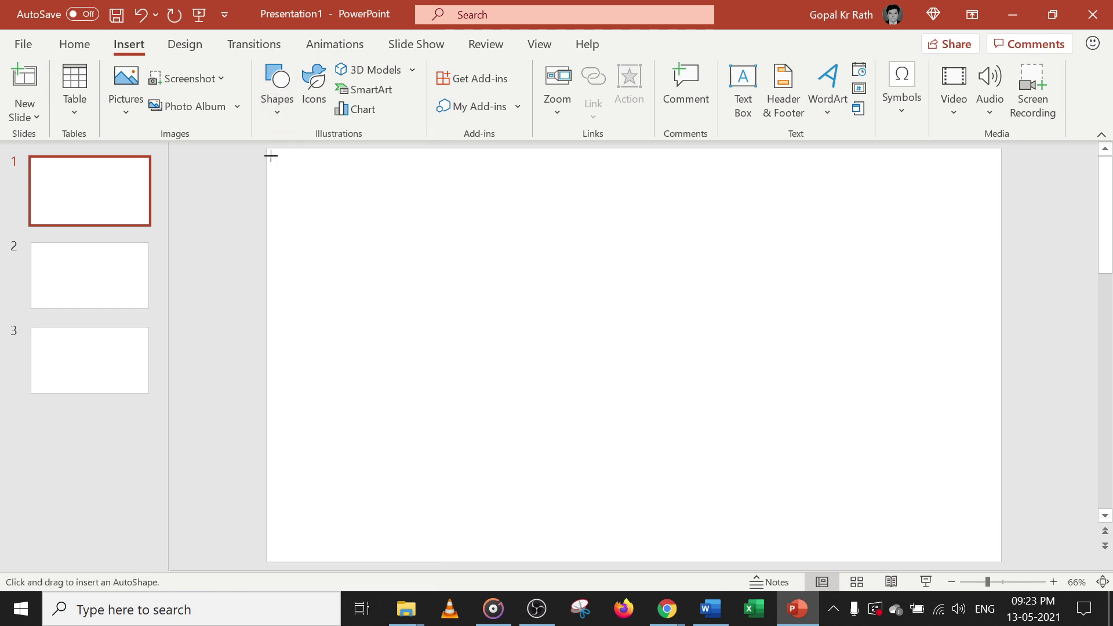
mouse_move(270, 151)
left_mouse_down()
mouse_move(502, 477)
mouse_move(538, 562)
left_mouse_up()
left_click(663, 289)
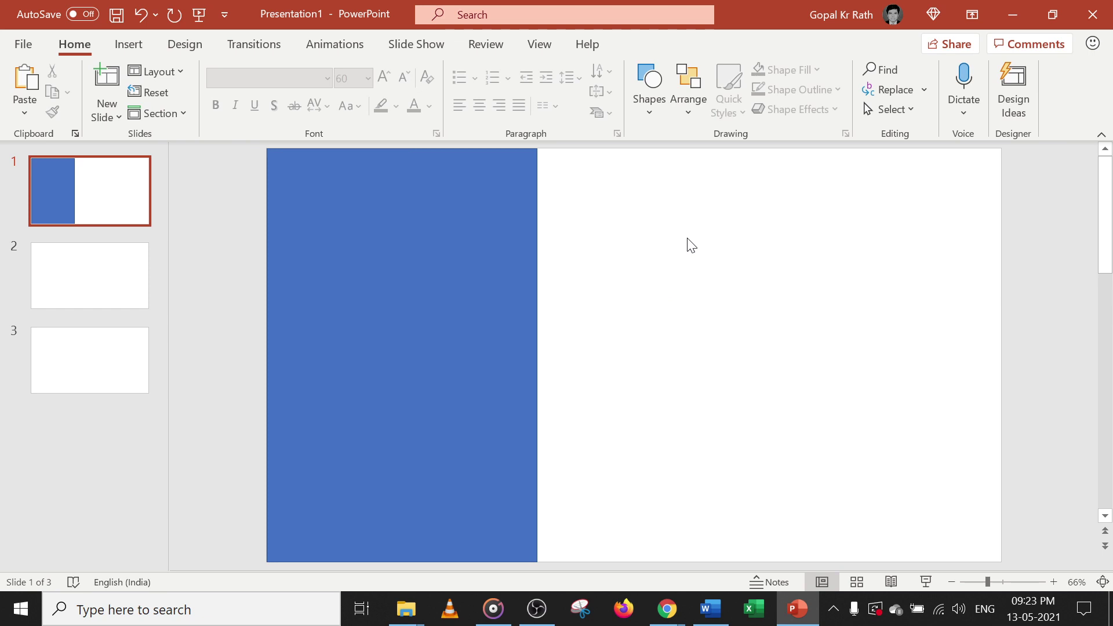
left_click(126, 50)
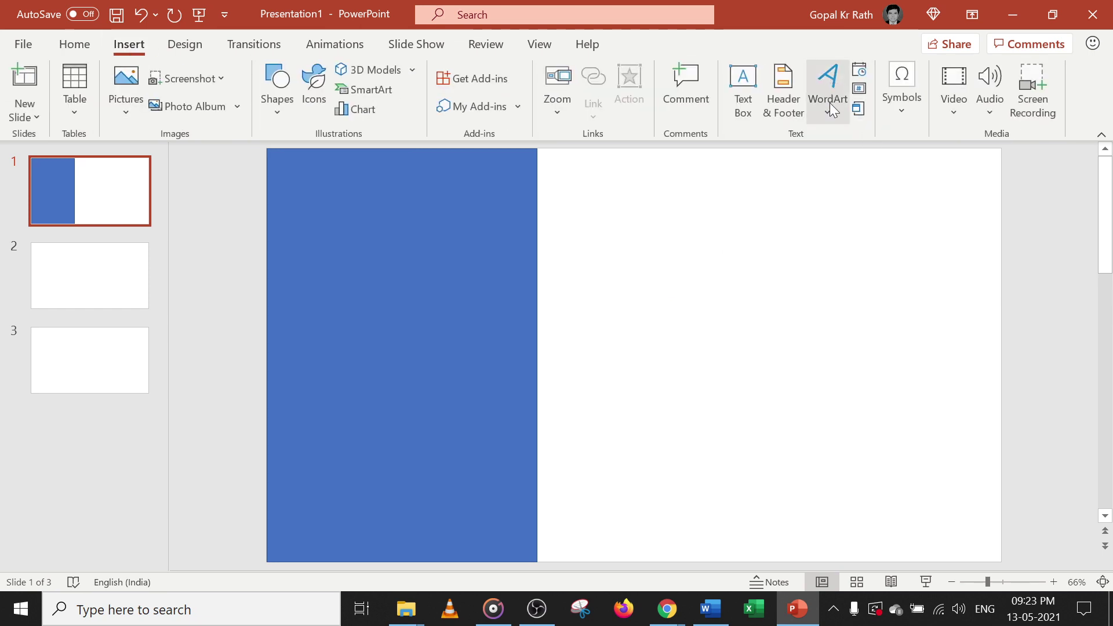
Step: Add a text box on the slide's right half with the title text 'My First PPT'
left_click(743, 93)
left_click_drag(572, 210, 924, 384)
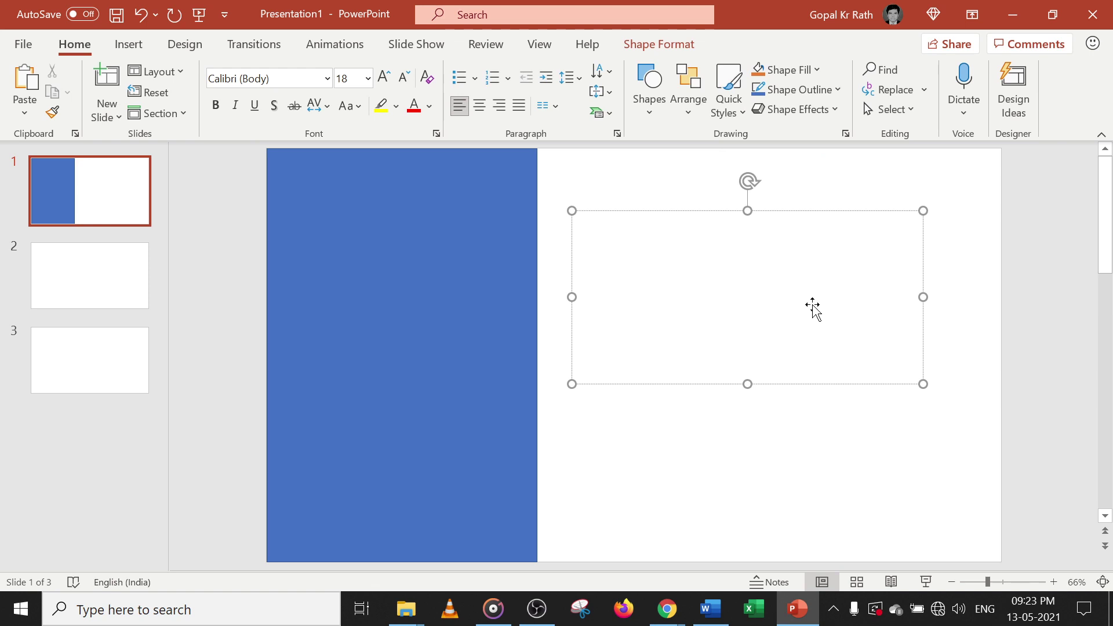
type("My Fi")
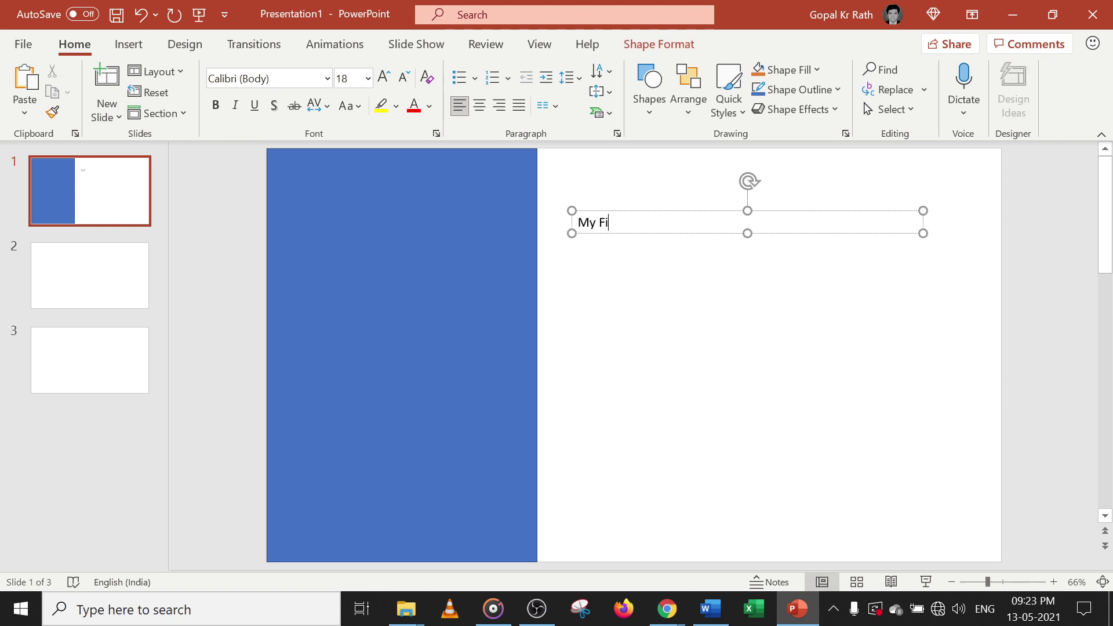
type("rst Sli")
type("PPT")
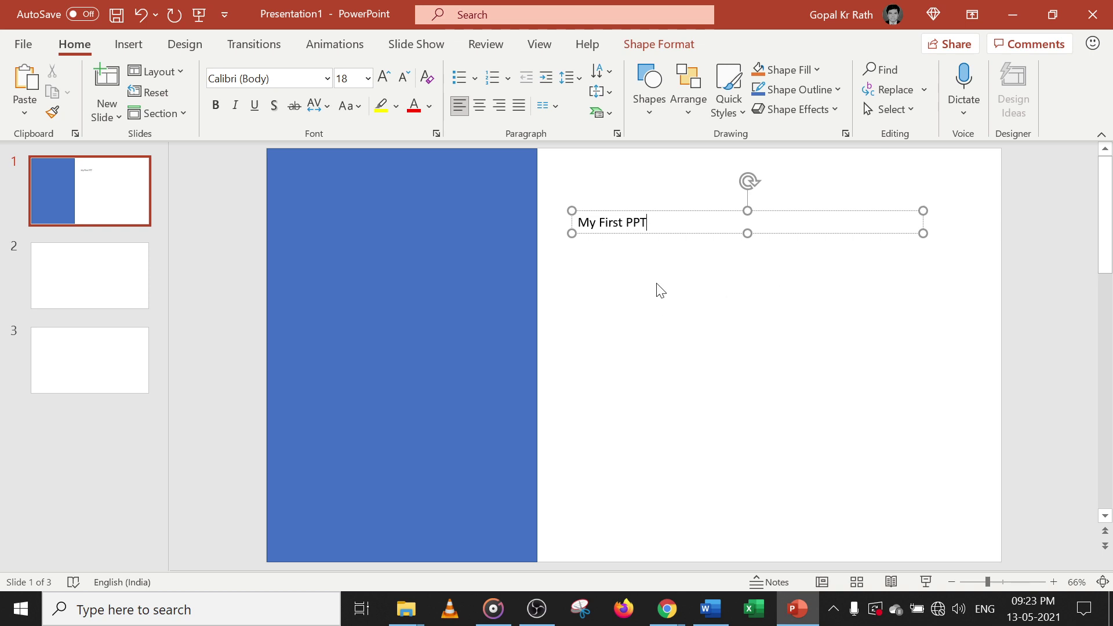
Step: Set the title text to 100 pt and make it bold
left_click(667, 219)
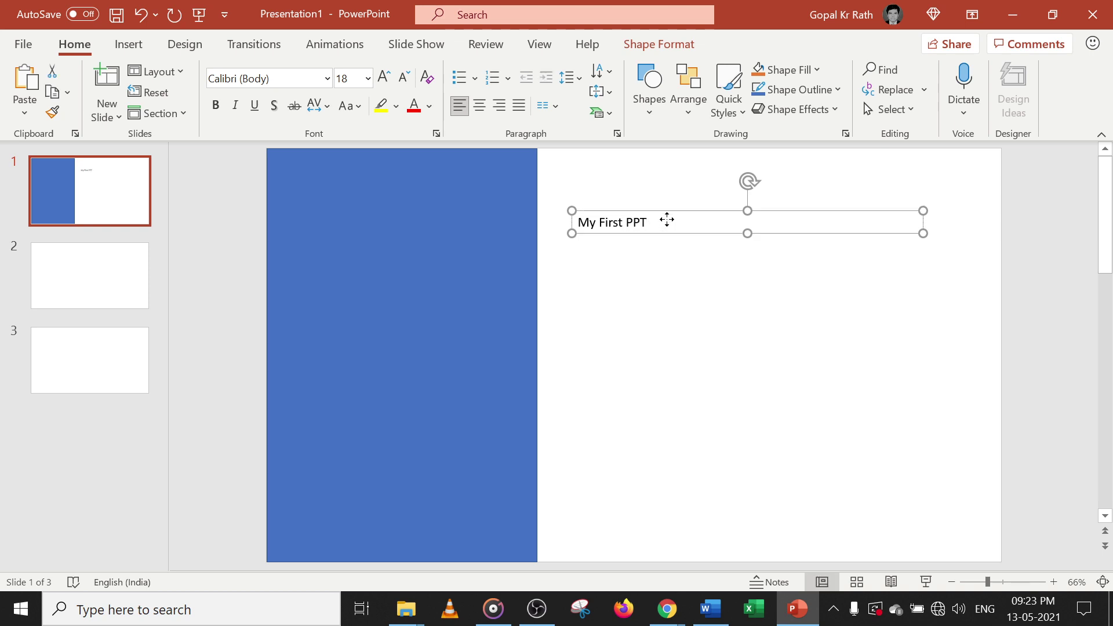
left_click(368, 79)
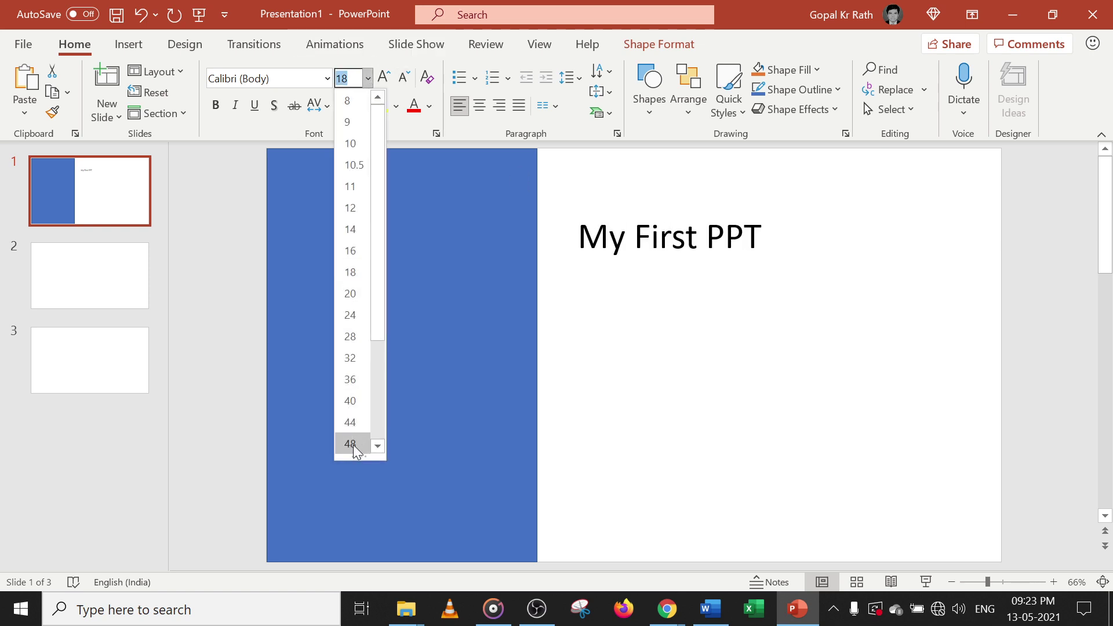
scroll(356, 429, "down", 3)
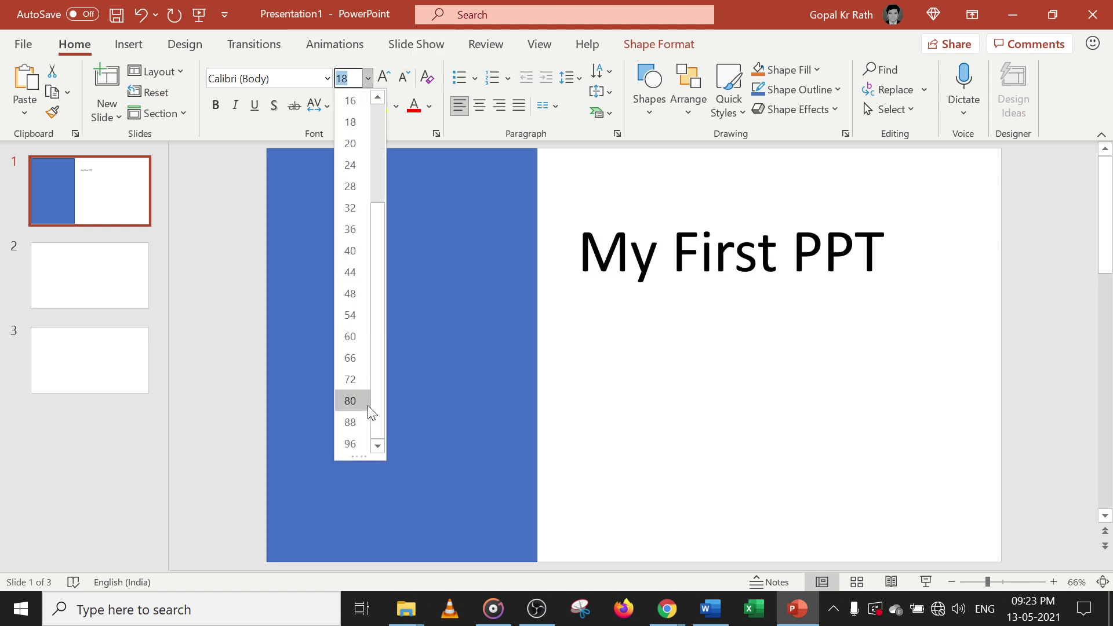
left_click(350, 444)
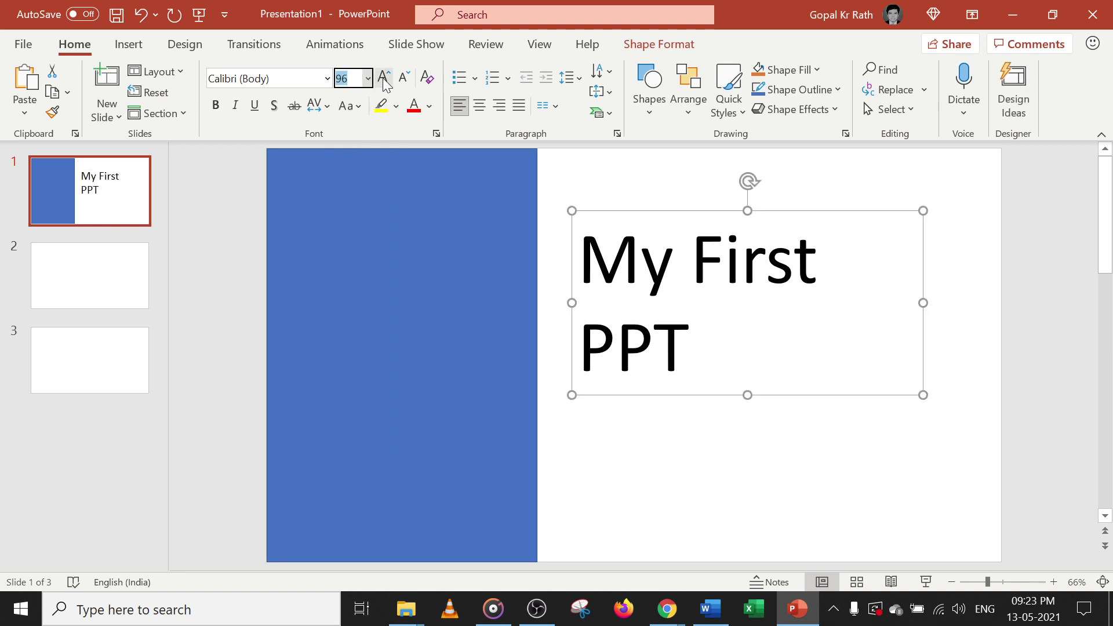
type("10")
key("Return")
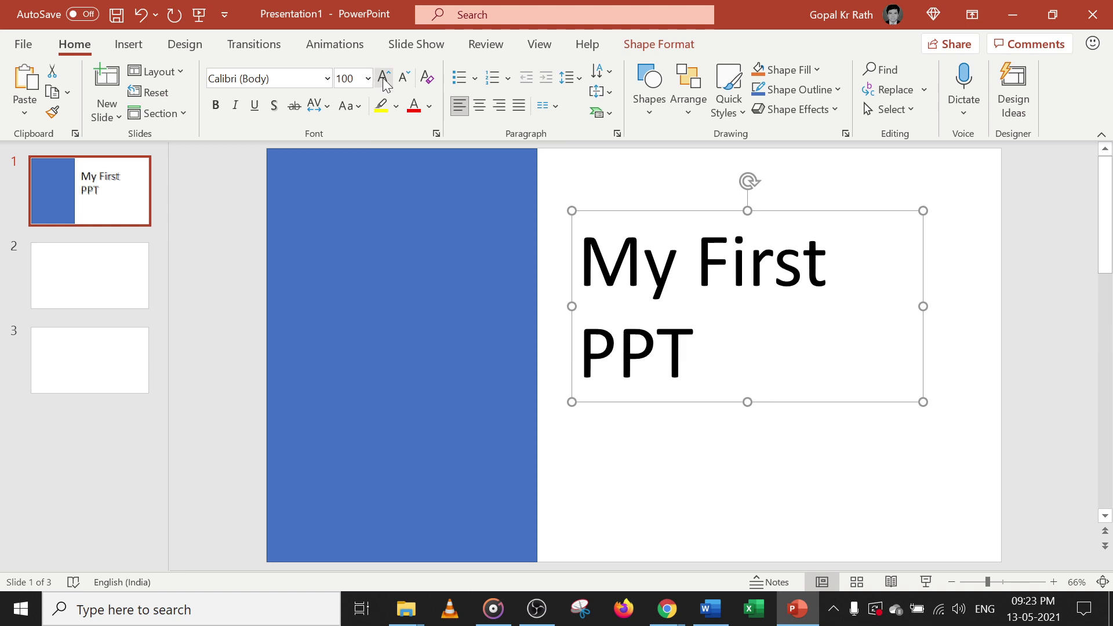
left_click(215, 105)
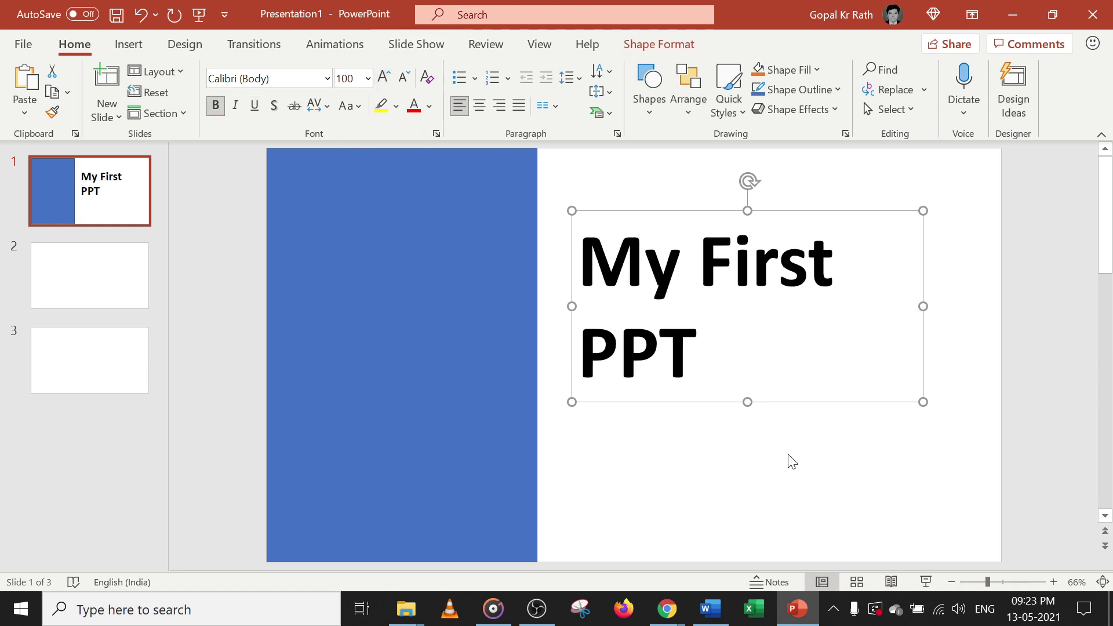
left_click(743, 447)
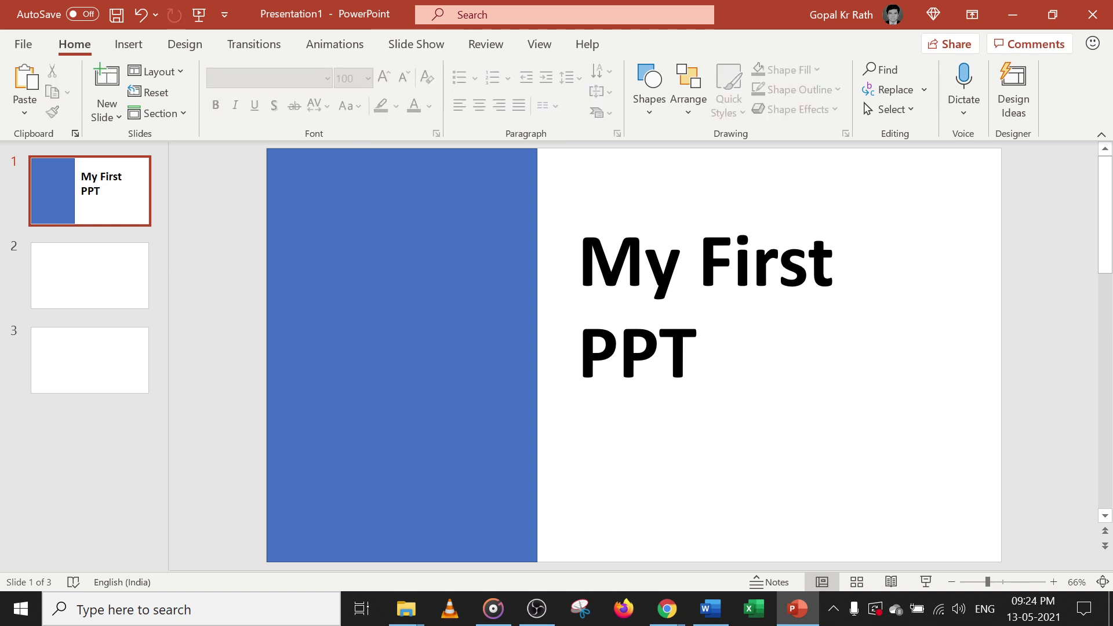
left_click(724, 354)
Step: Apply the Facet design theme with the Marquee colour scheme
left_click(185, 46)
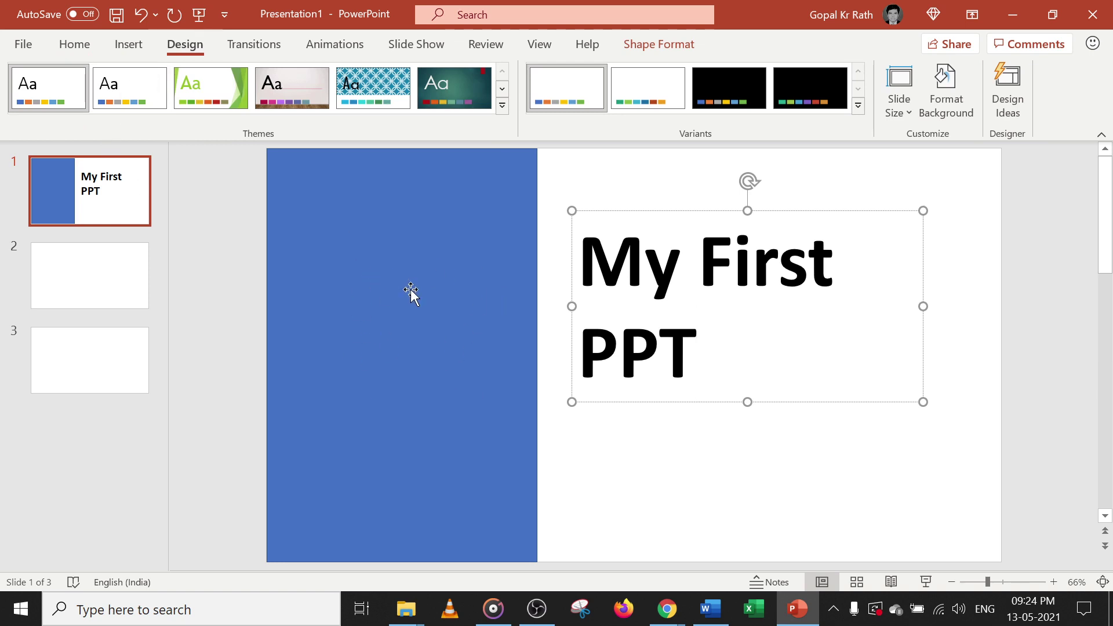
left_click(859, 107)
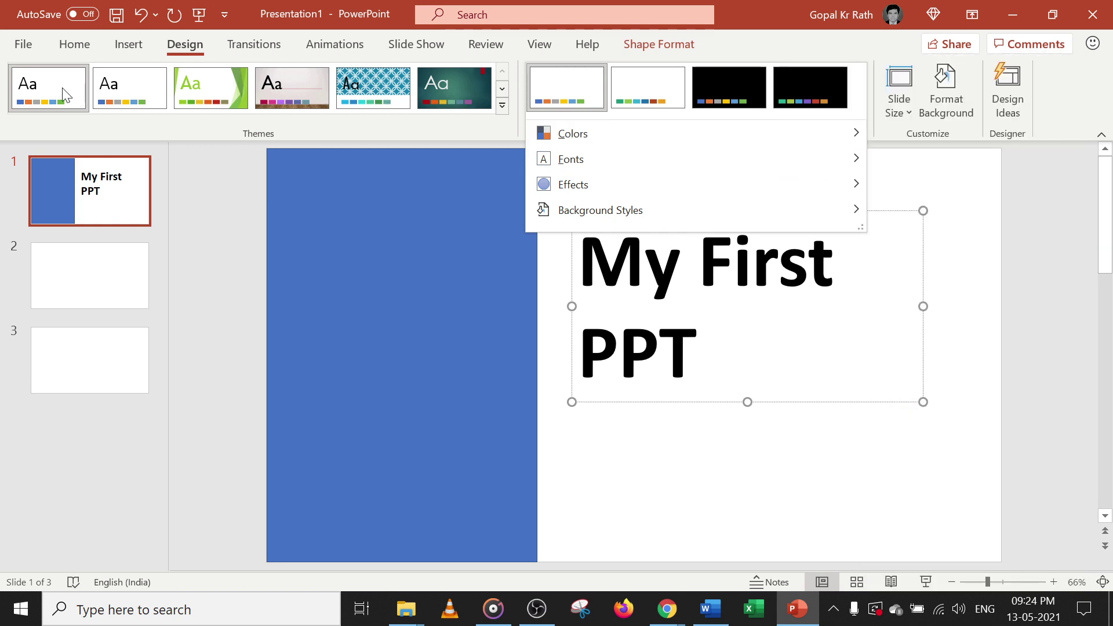
left_click(200, 98)
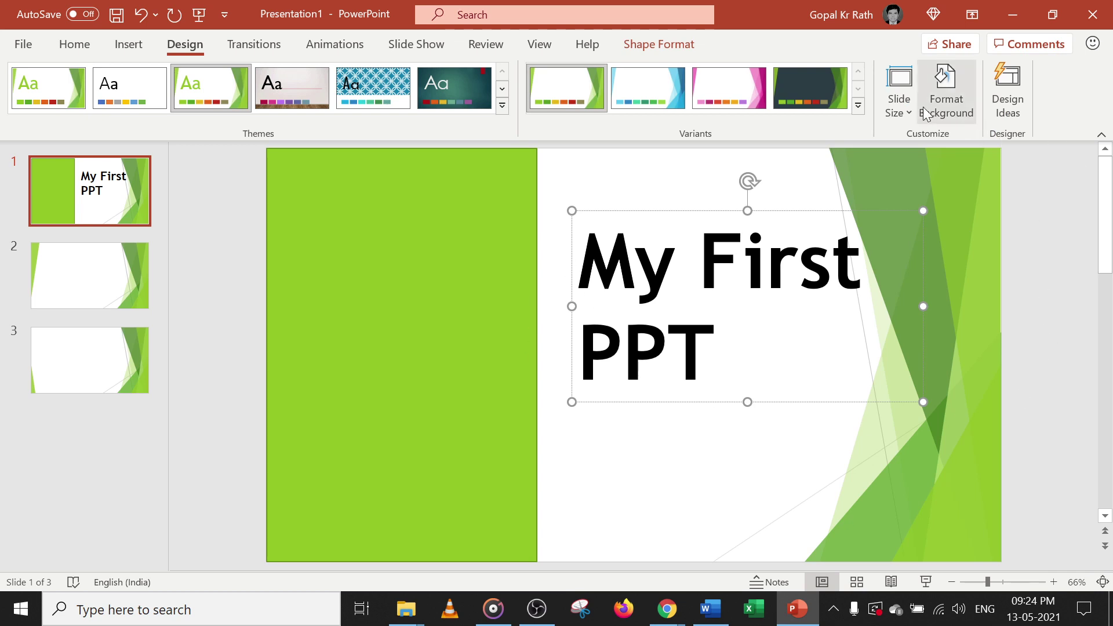
left_click(858, 108)
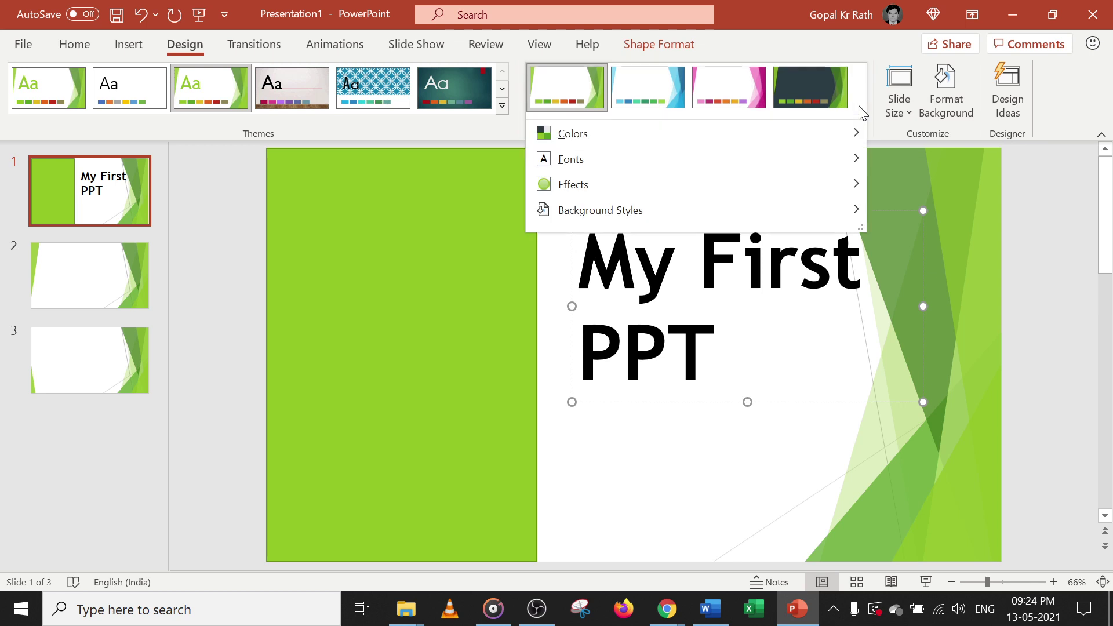
mouse_move(666, 131)
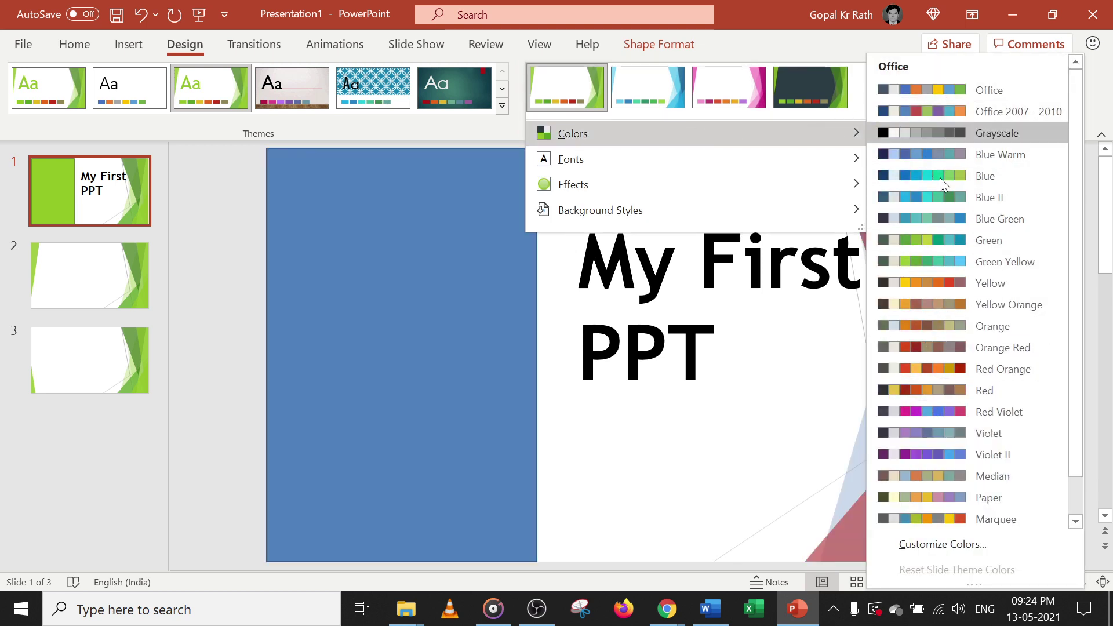
scroll(959, 468, "down", 1)
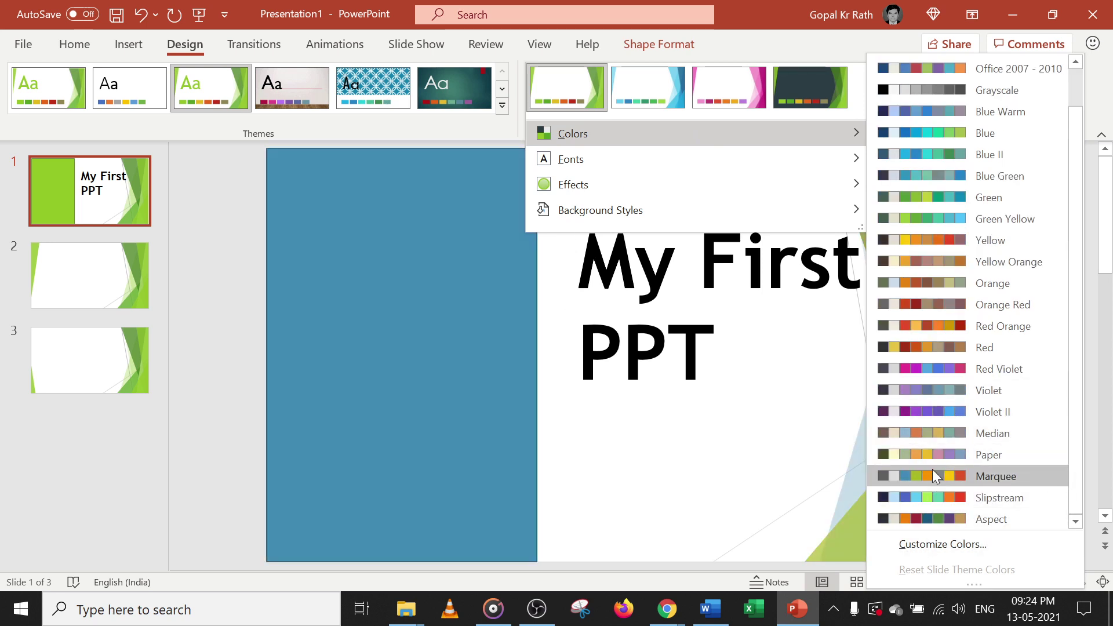
left_click(934, 474)
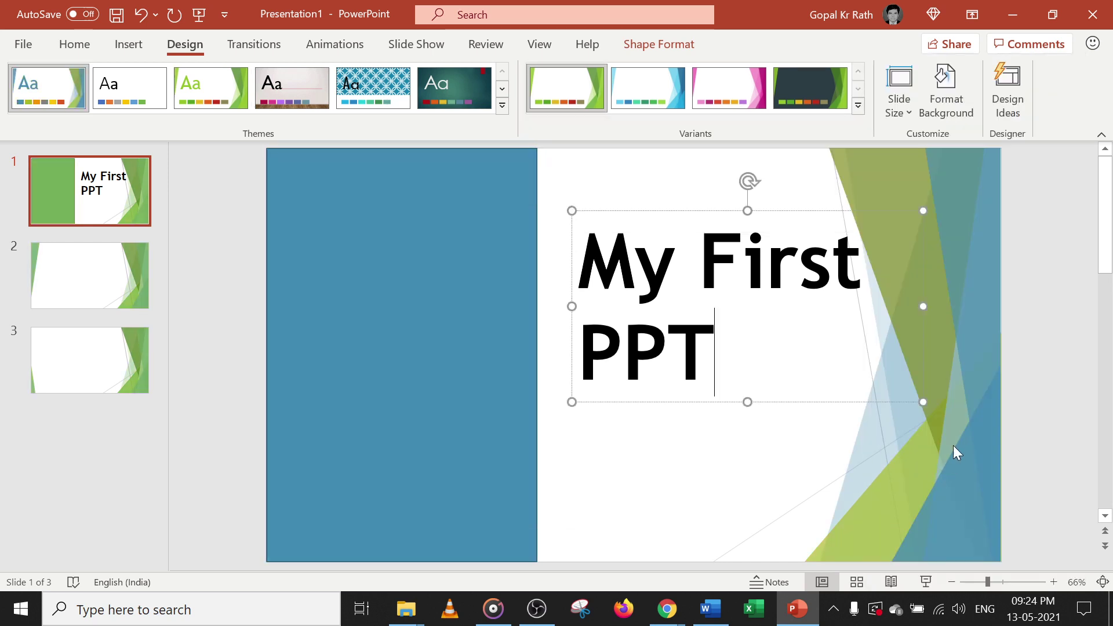
Step: Move the 'My First PPT' title down and left and rotate it diagonally
left_click(676, 264)
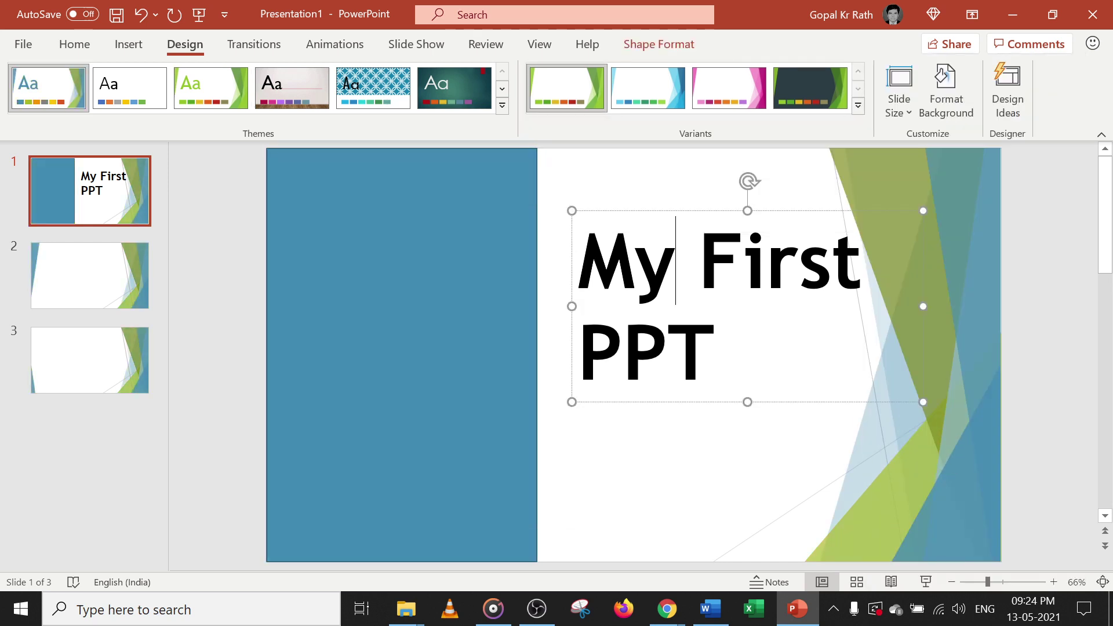
left_click(654, 211)
left_click_drag(654, 212, 633, 249)
left_click_drag(726, 219, 676, 222)
left_click(736, 201)
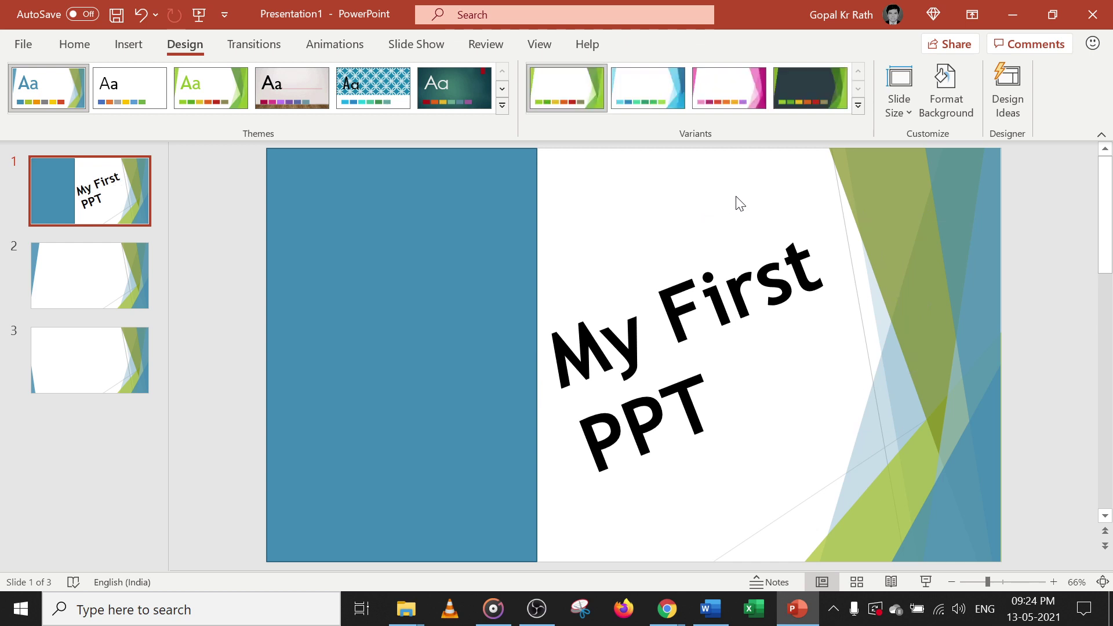
Step: Delete the empty title and subtitle placeholders from slide 2
left_click(94, 274)
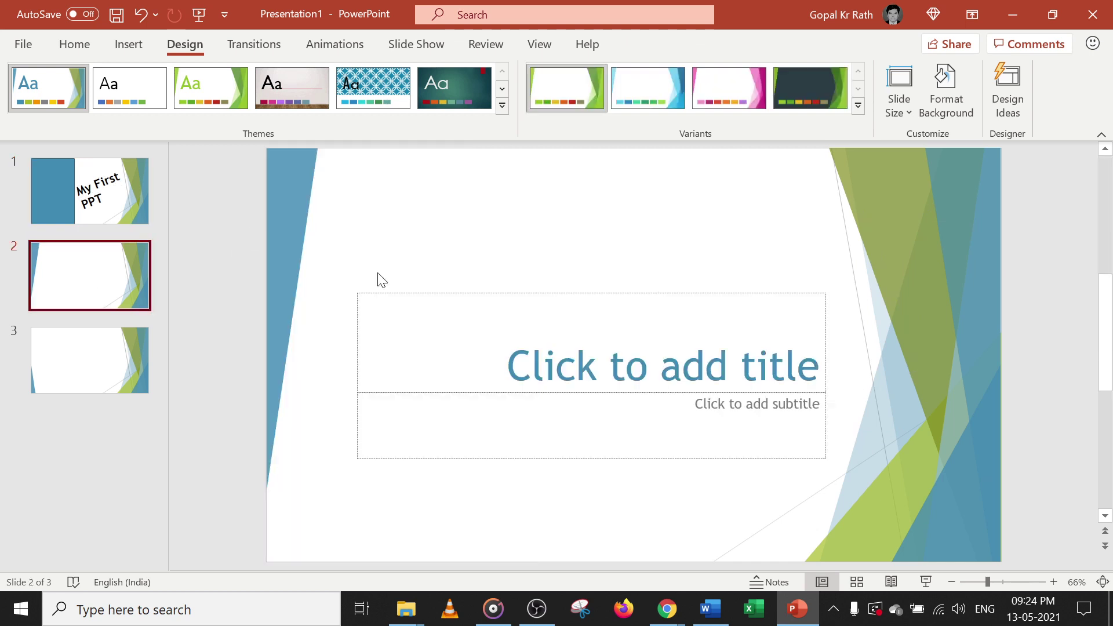
left_click(532, 294)
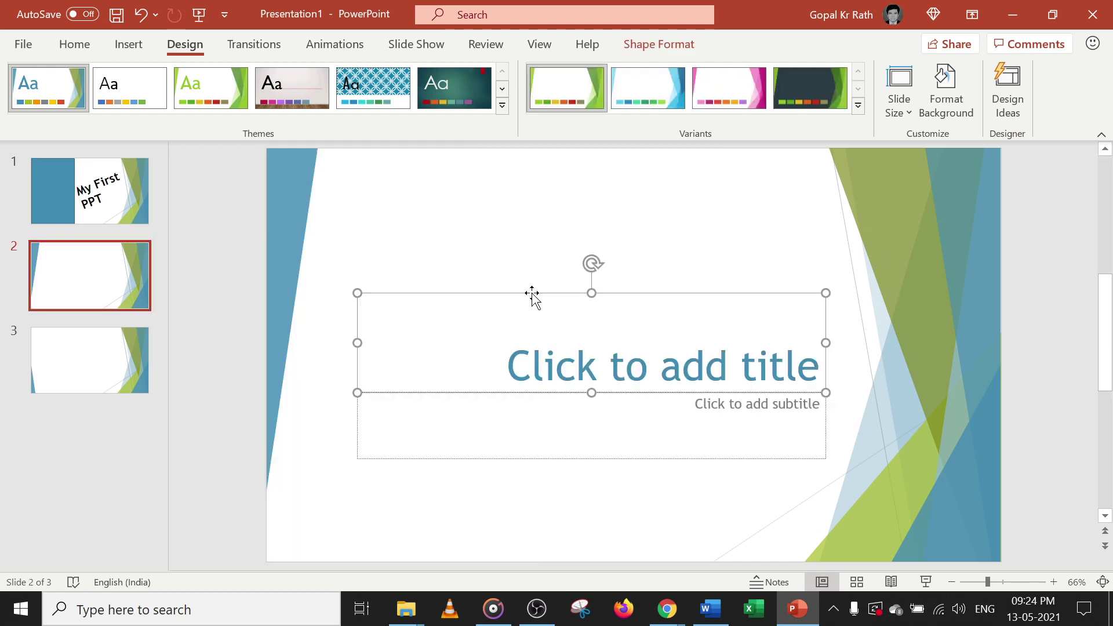
key("Delete")
left_click(569, 392)
key("Delete")
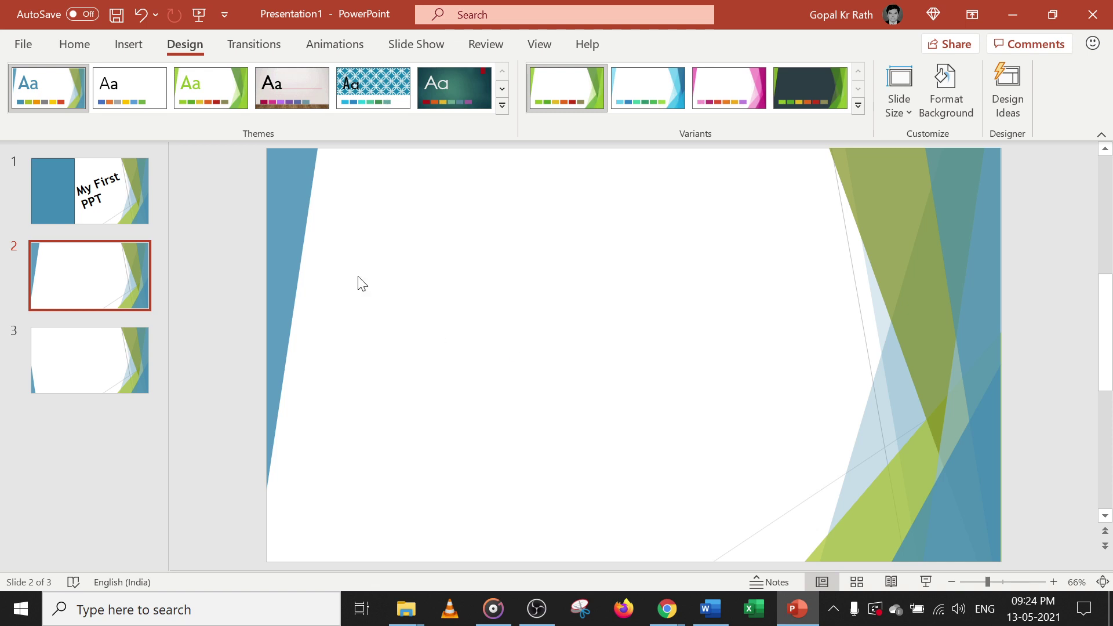
Step: Draw a wide rounded rectangle, about 3.24 cm by 20.32 cm, across slide 2's top
left_click(81, 51)
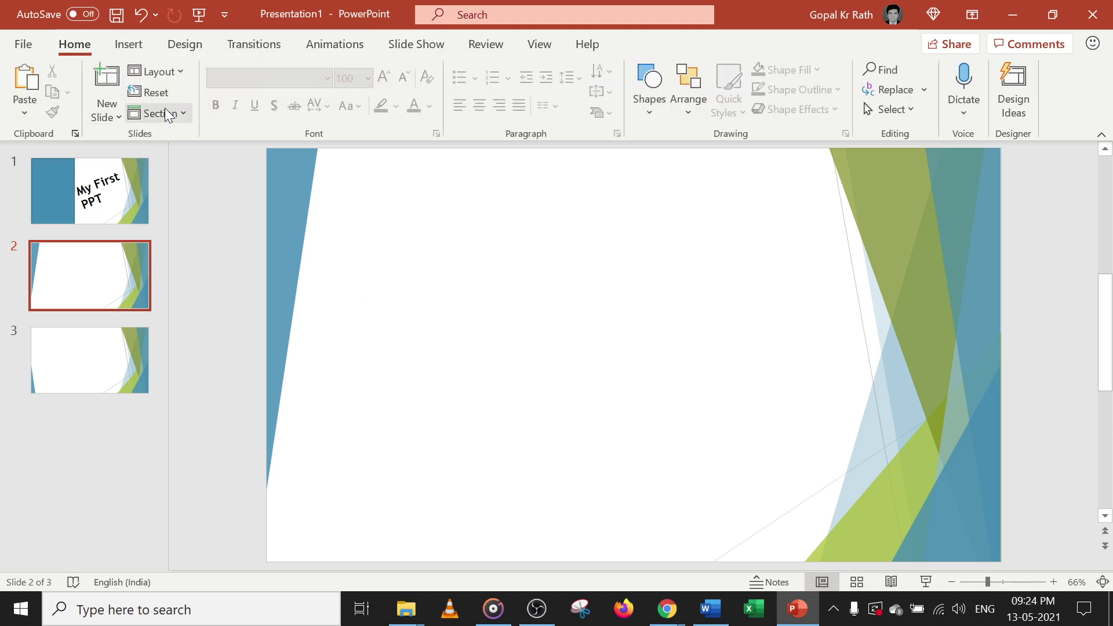
left_click(653, 110)
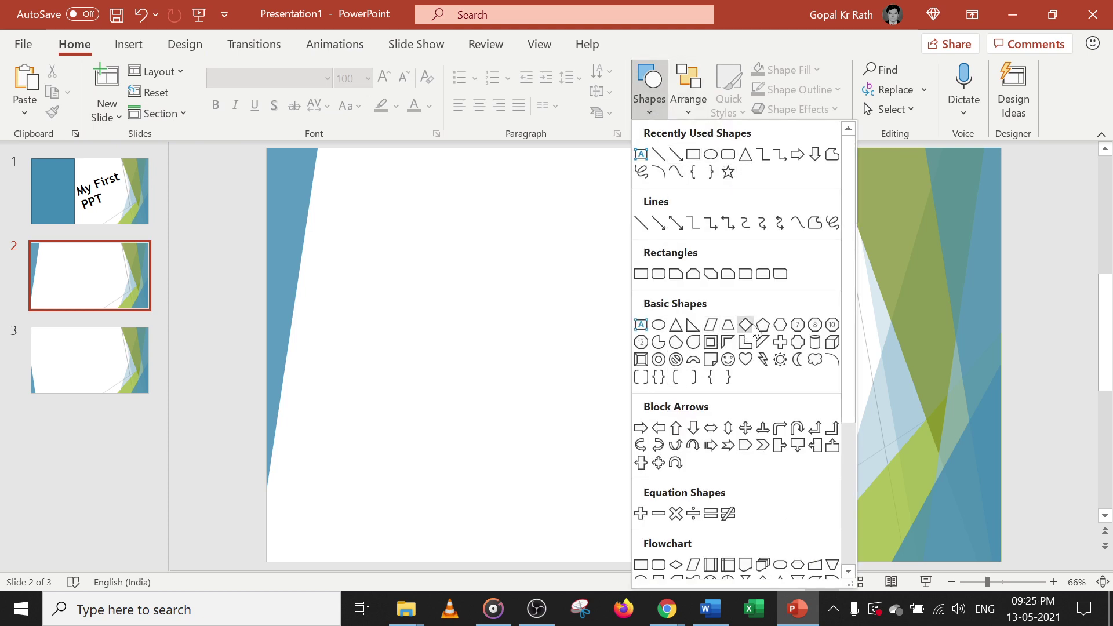
left_click(658, 564)
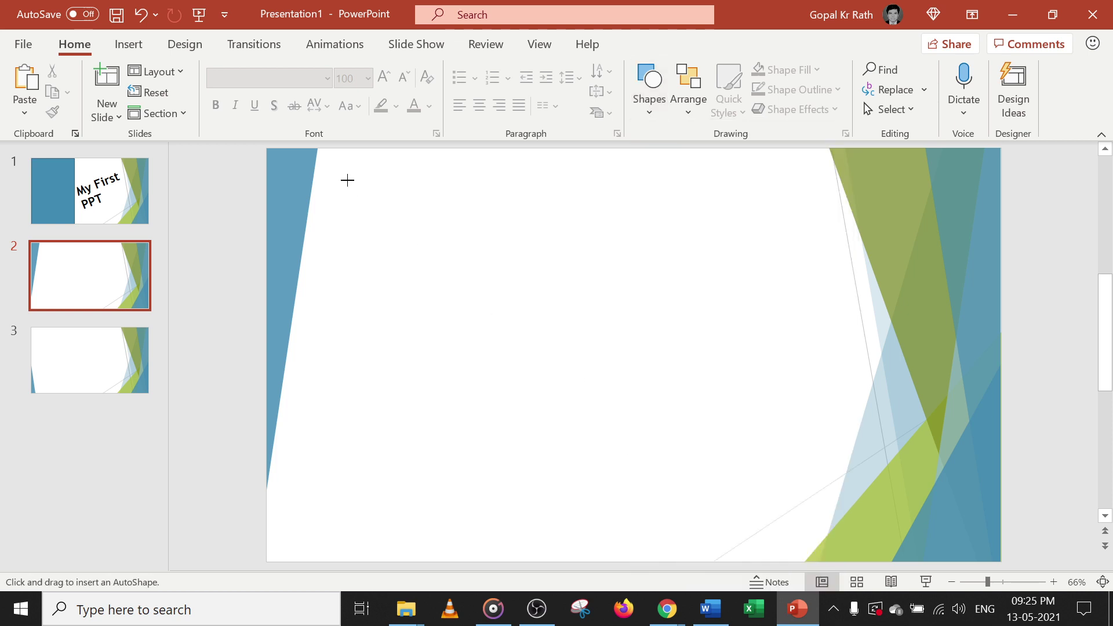
left_click_drag(340, 171, 782, 242)
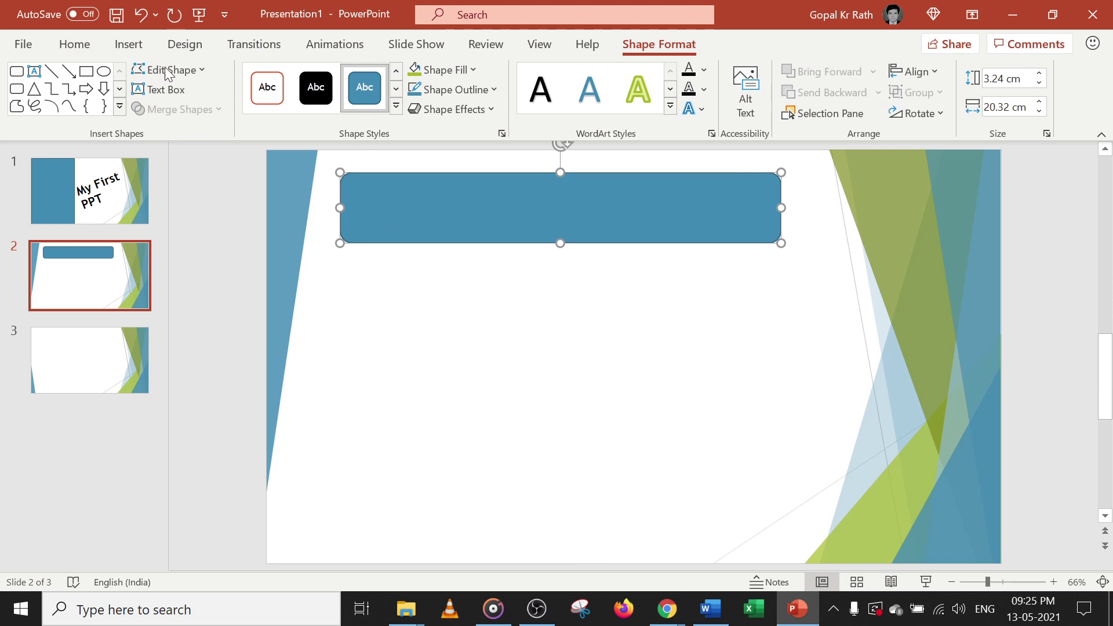
Step: Type 'Table of Content' inside the rounded rectangle
left_click(129, 44)
left_click(740, 96)
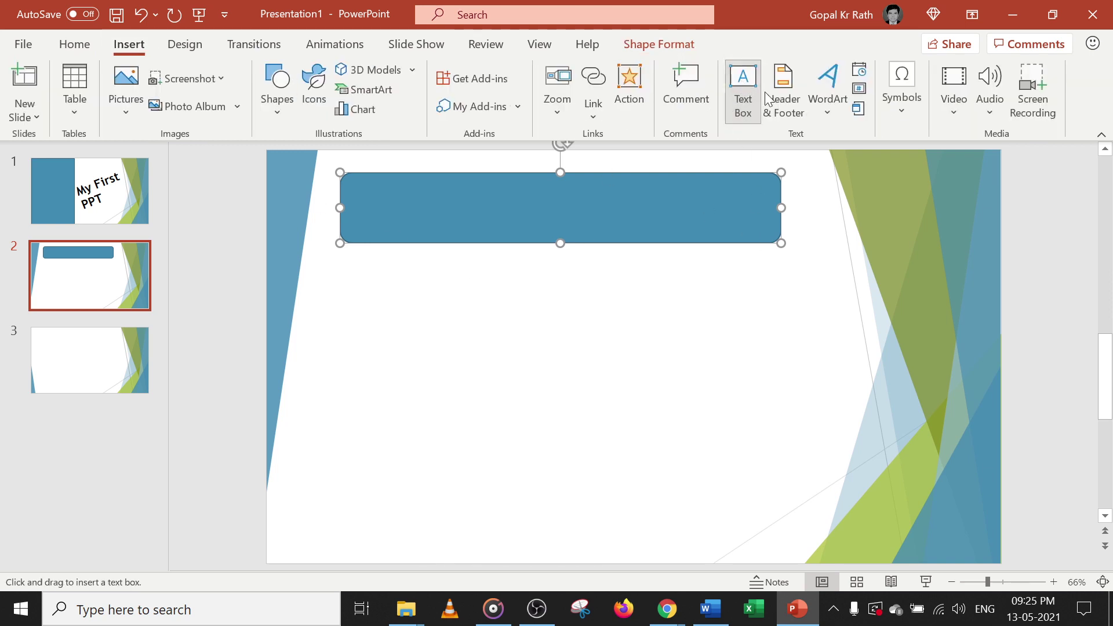
left_click(522, 209)
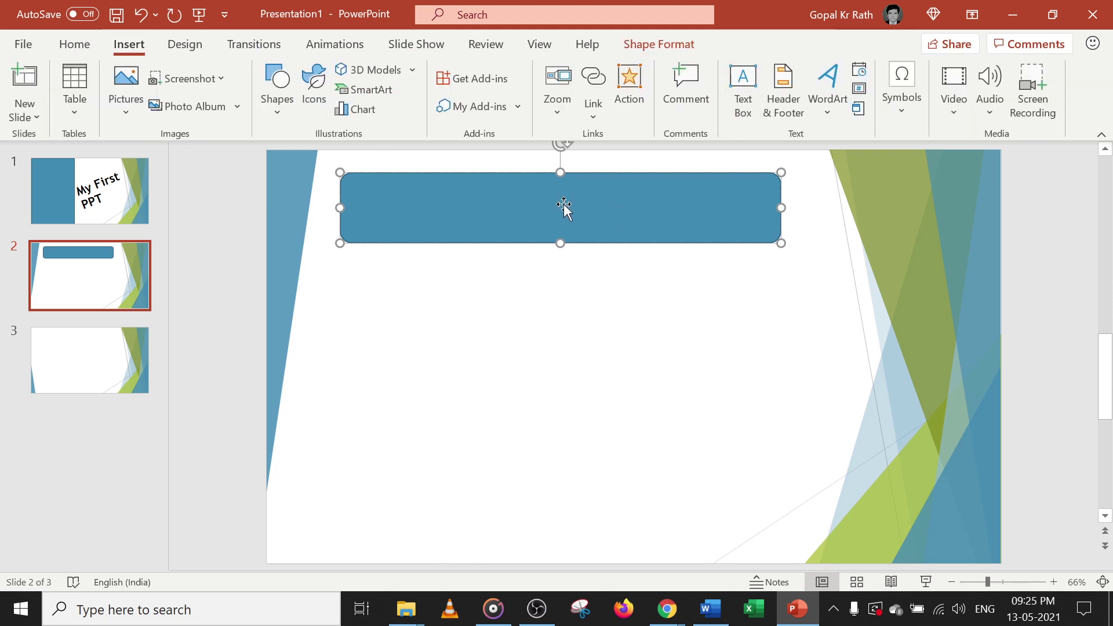
type("kgkg")
key("BackSpace")
key("BackSpace")
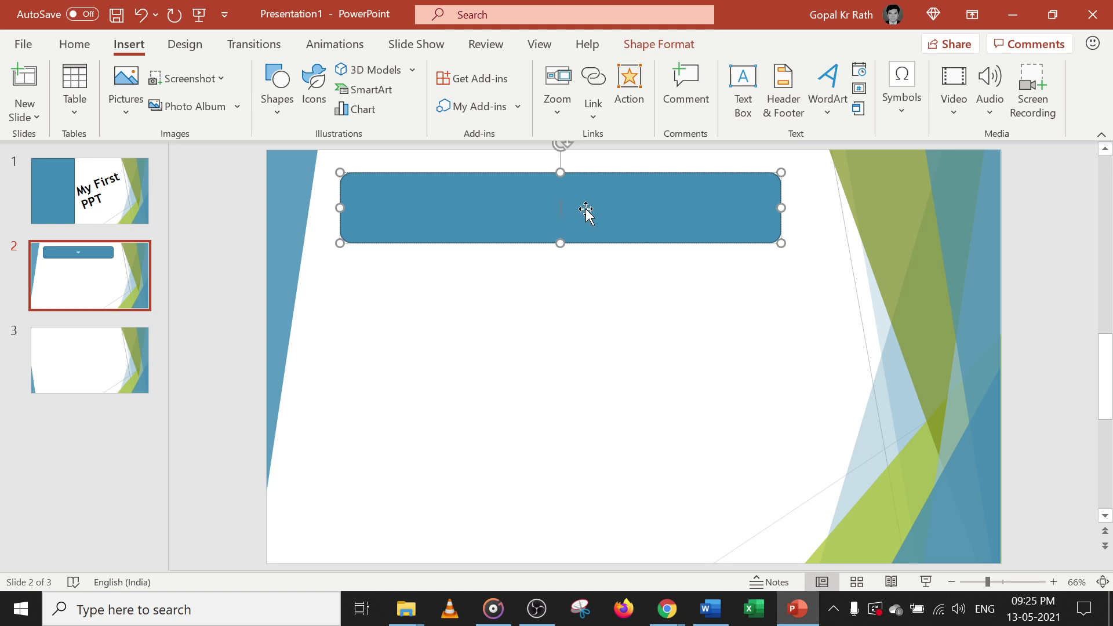
type("Tab")
type("le of Content")
Step: Enlarge the 'Table of Content' text twice with Ctrl+] and shift the shape slightly lower
key("ctrl+a")
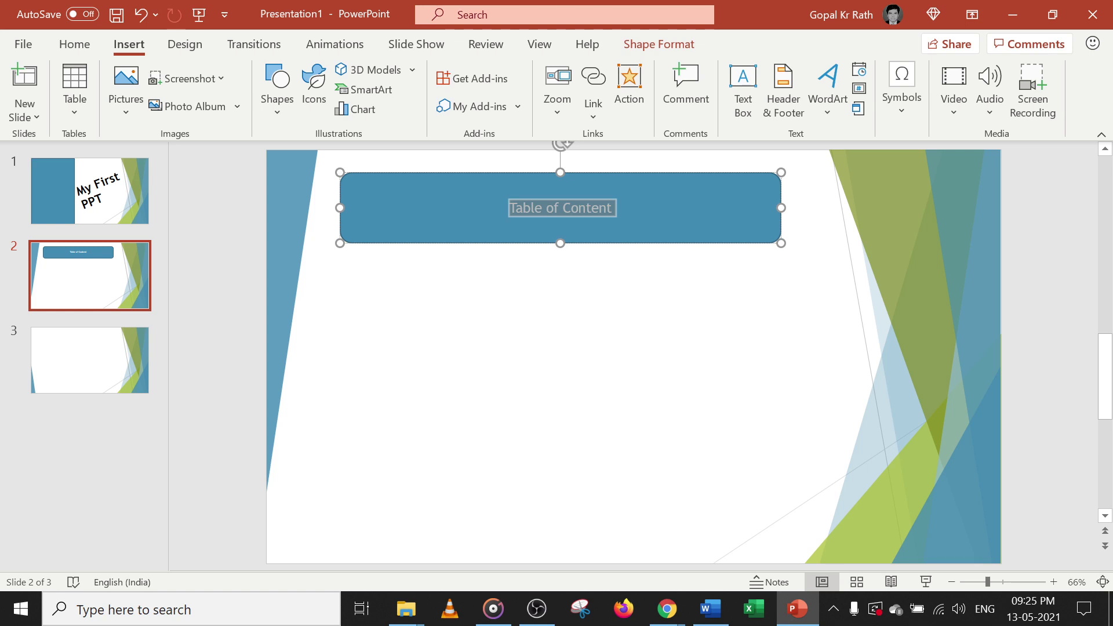
key("ctrl+bracketright")
key("ctrl+bracketright")
key("ctrl+bracketright")
key("ctrl+bracketright")
key("ctrl+bracketright")
key("ctrl+bracketright")
key("ctrl+bracketright")
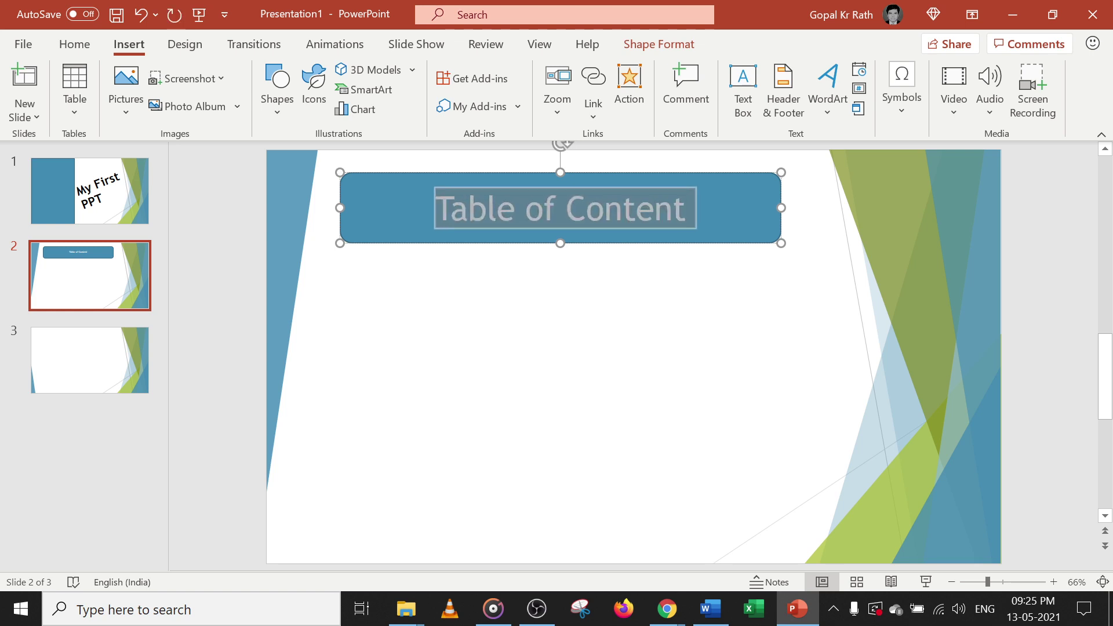
key("ctrl+bracketright")
key("ctrl+bracketright")
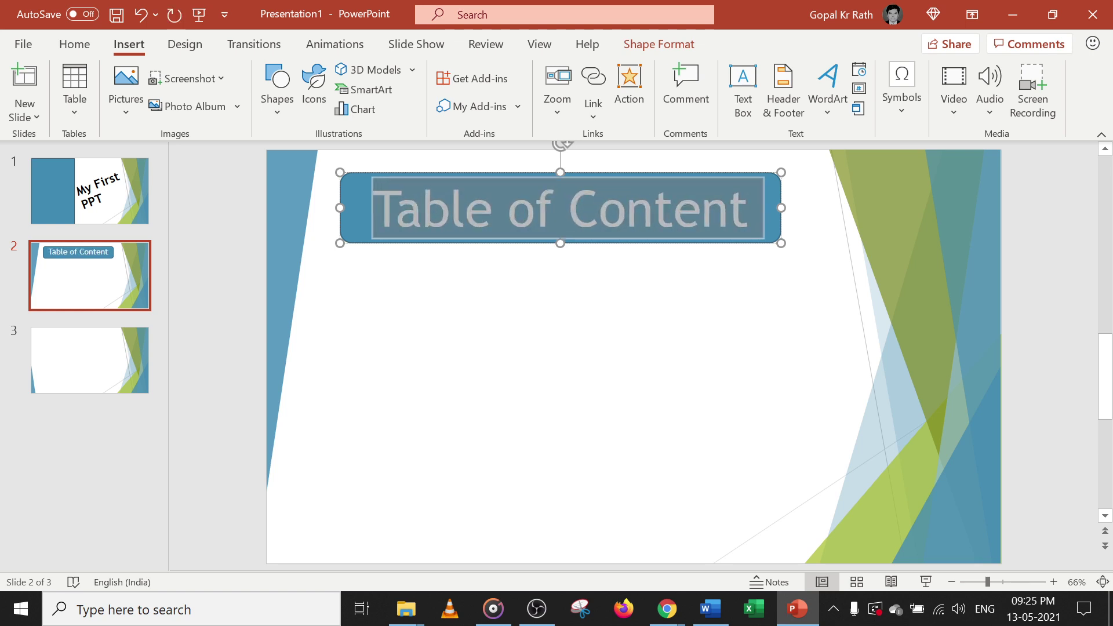
left_click(624, 283)
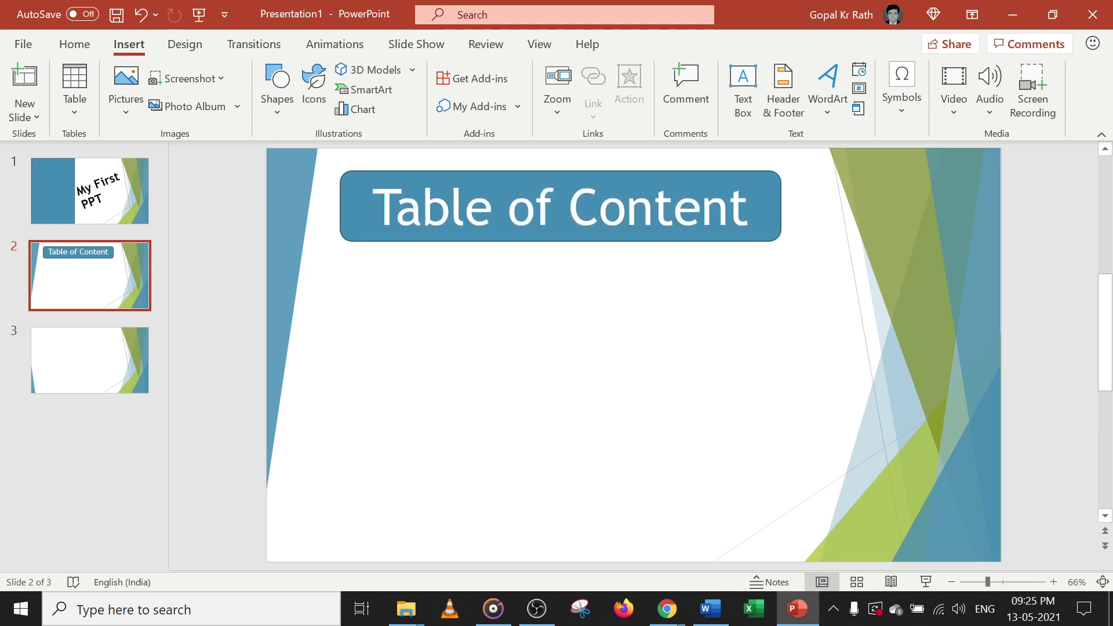
left_click(626, 211)
left_click_drag(751, 216, 738, 241)
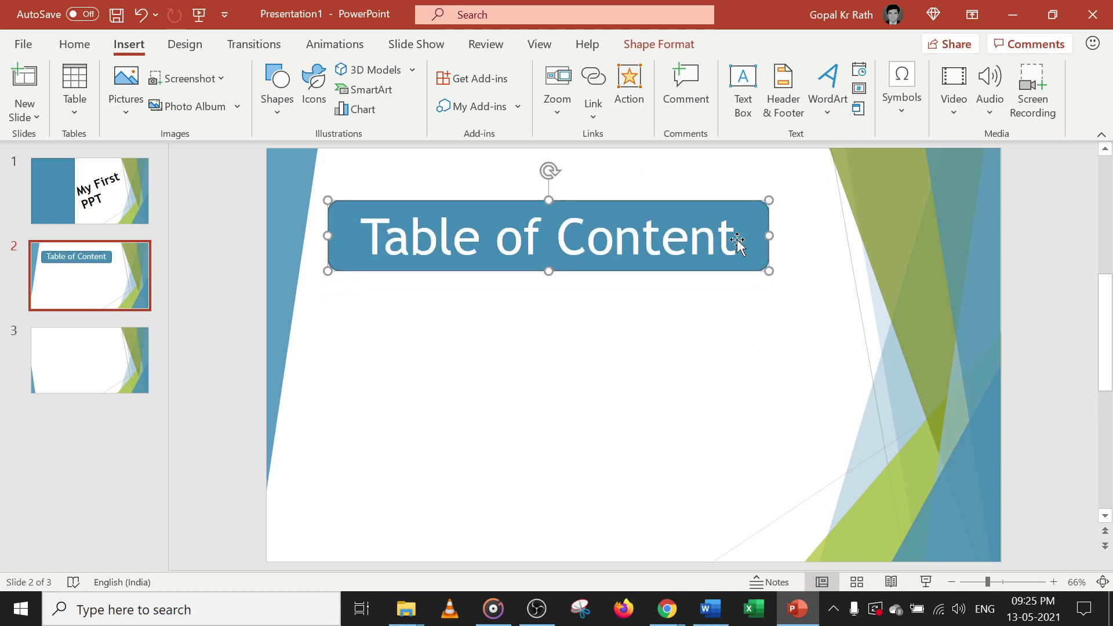
left_click_drag(361, 237, 753, 236)
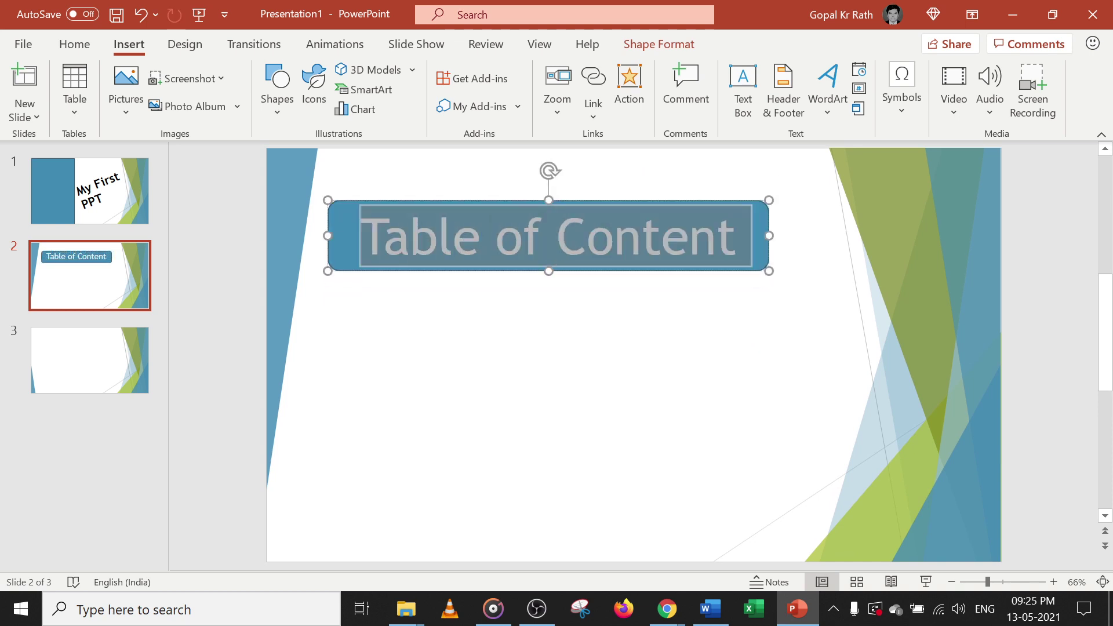
Step: Colour the 'Table of Content' text light orange
left_click(87, 49)
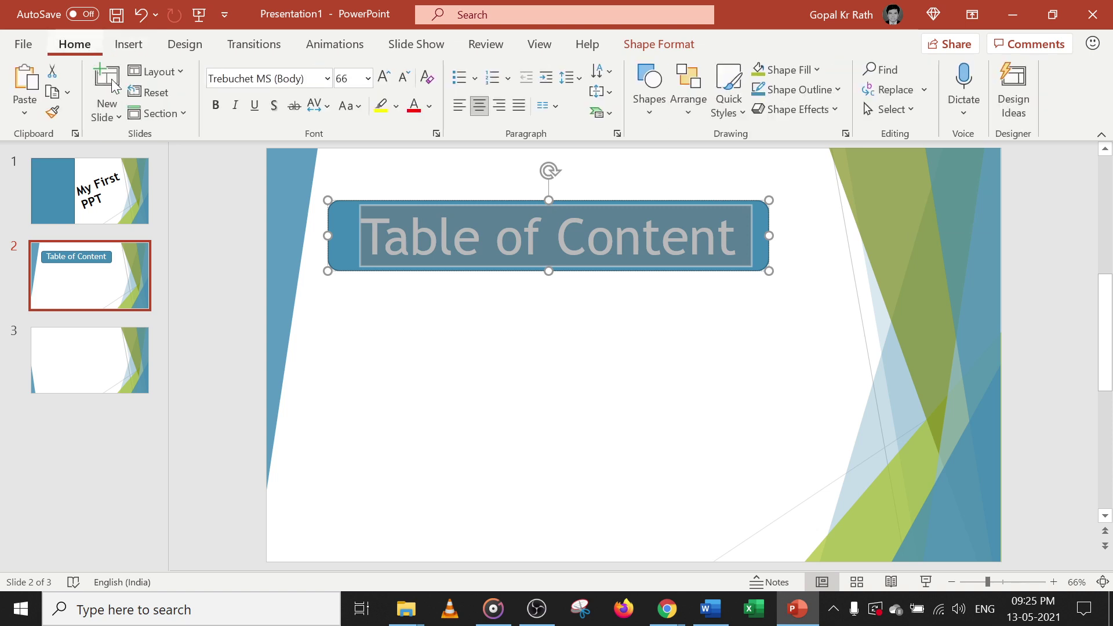
left_click(429, 106)
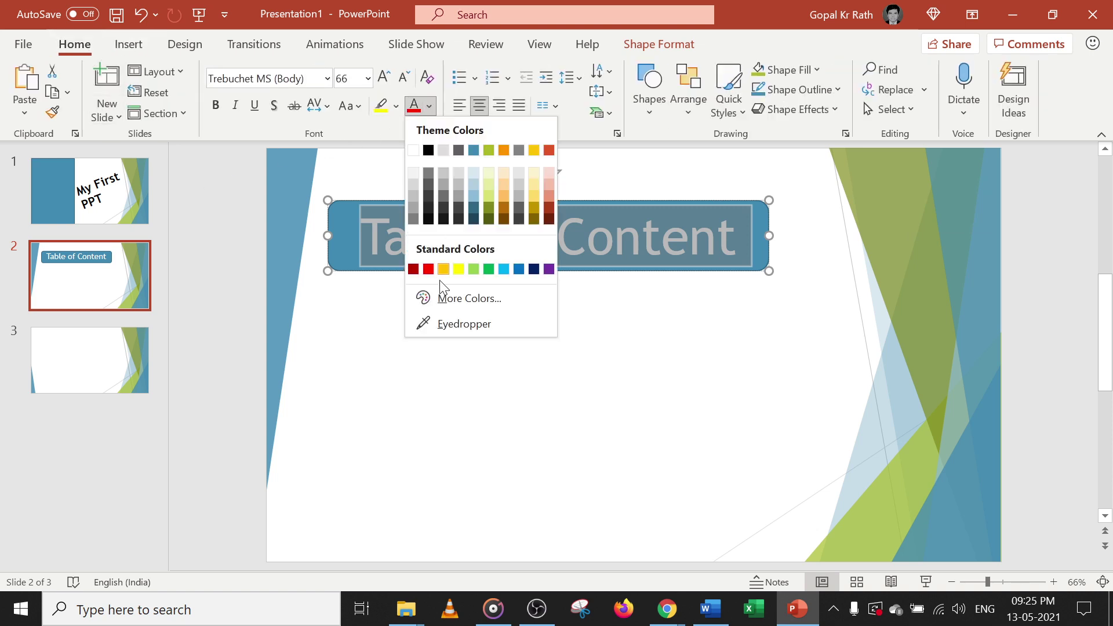
left_click(507, 173)
Step: Widen the title box toward the right, then check slide 1 and return to slide 2
left_click(710, 316)
left_click(762, 233)
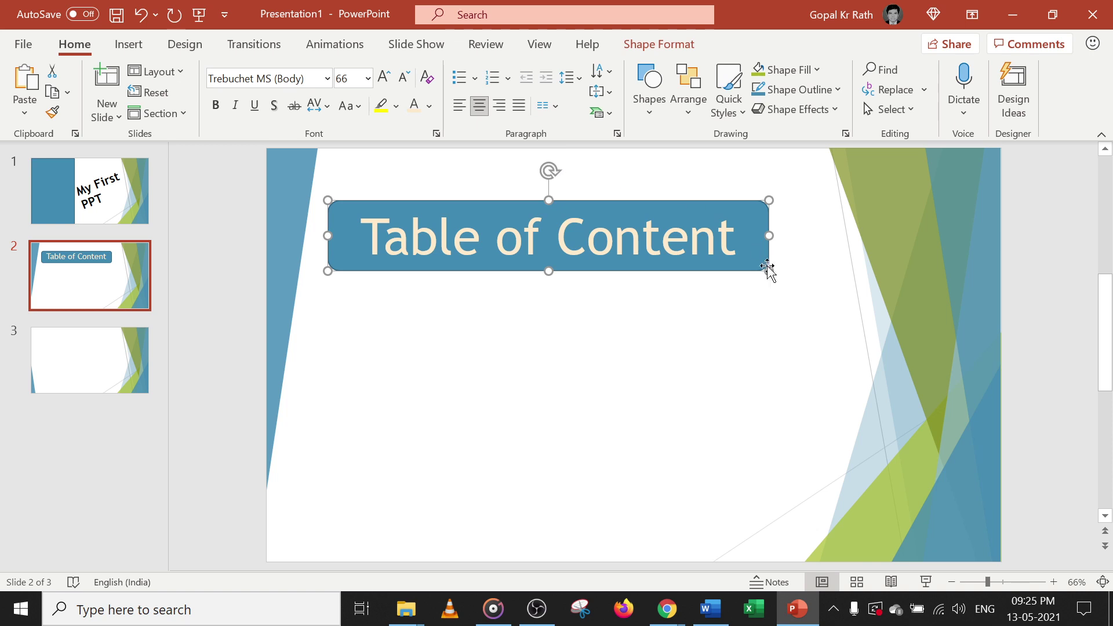
left_click_drag(768, 270, 794, 278)
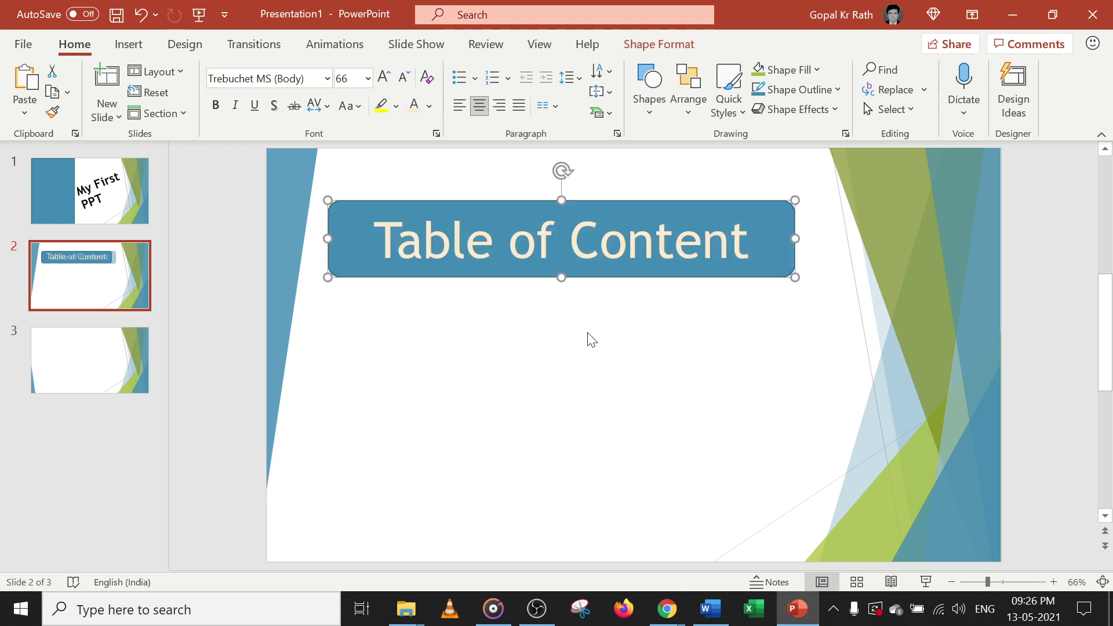
left_click(586, 341)
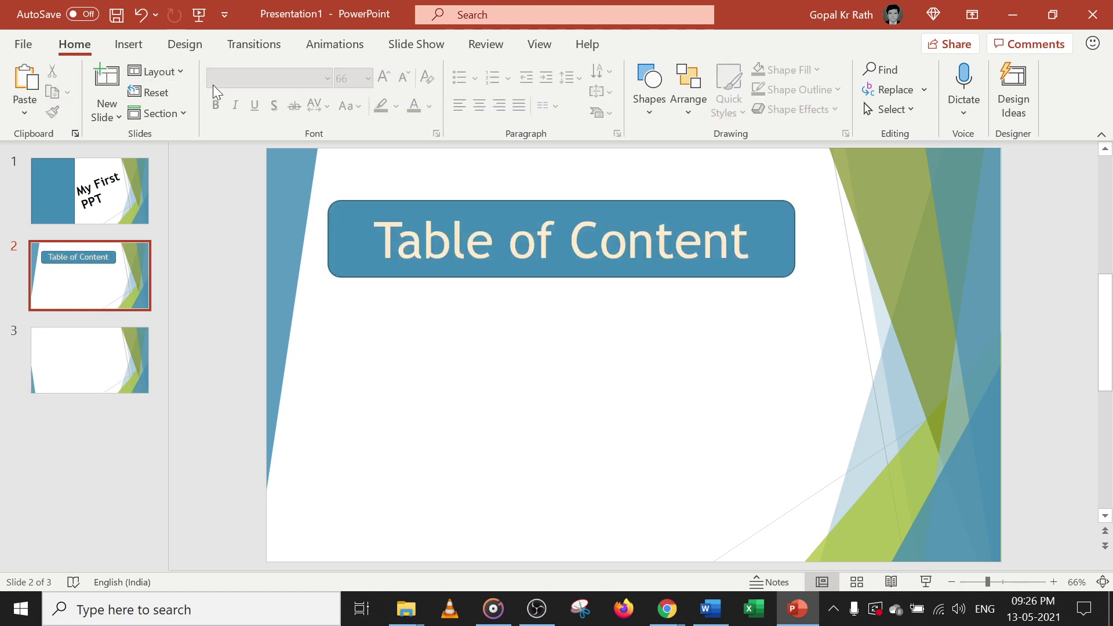
left_click(140, 201)
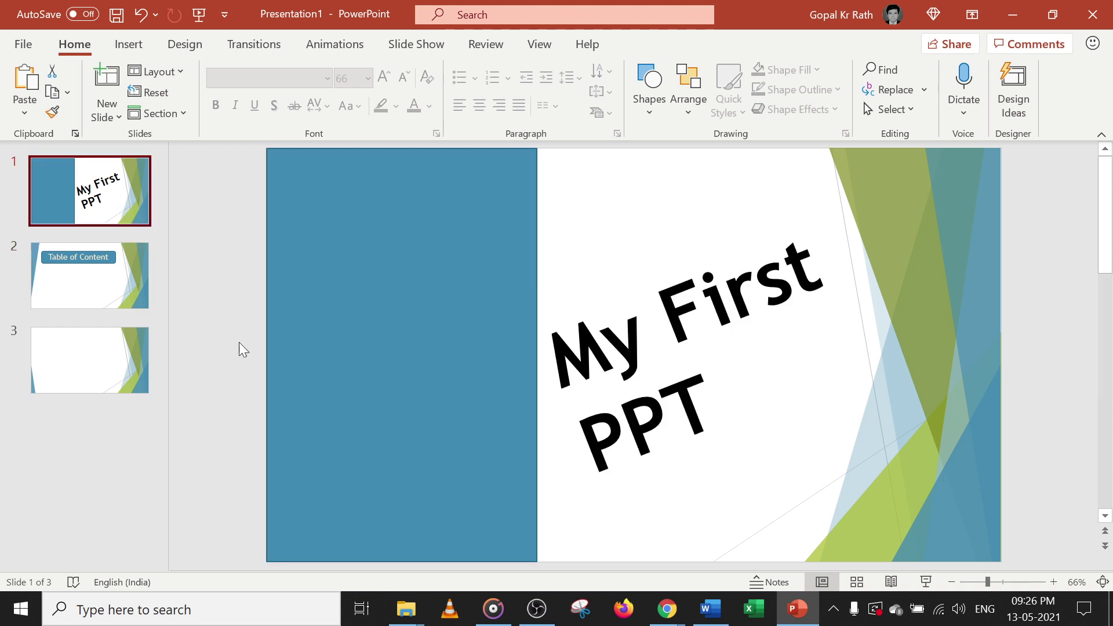
left_click(77, 255)
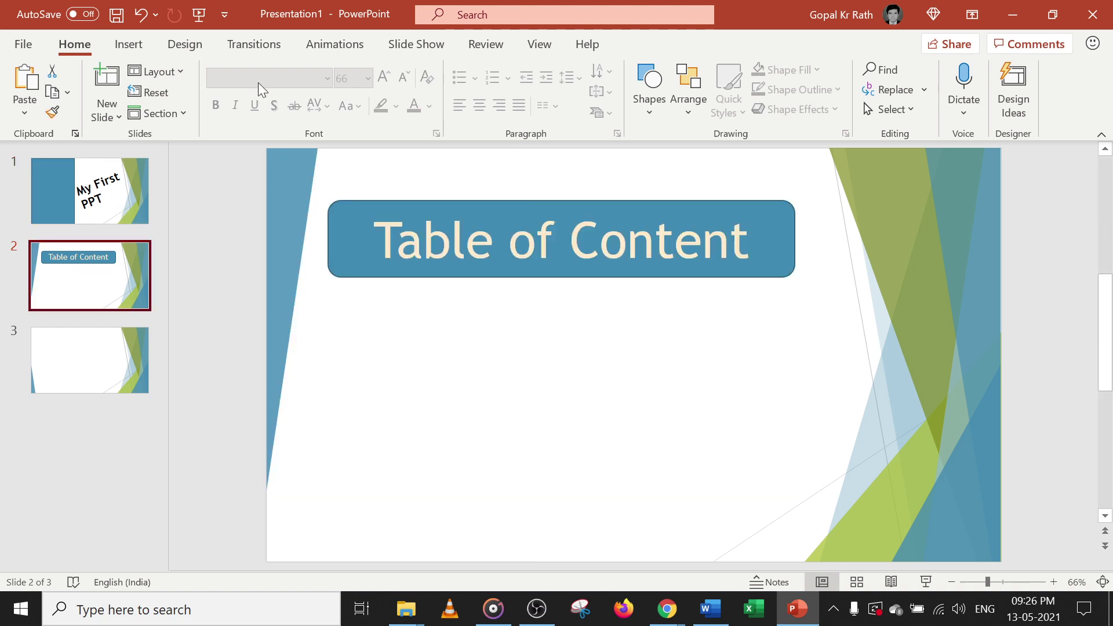
Step: In Format Background, try gradient and solid yellow fills for slide 2
left_click(185, 46)
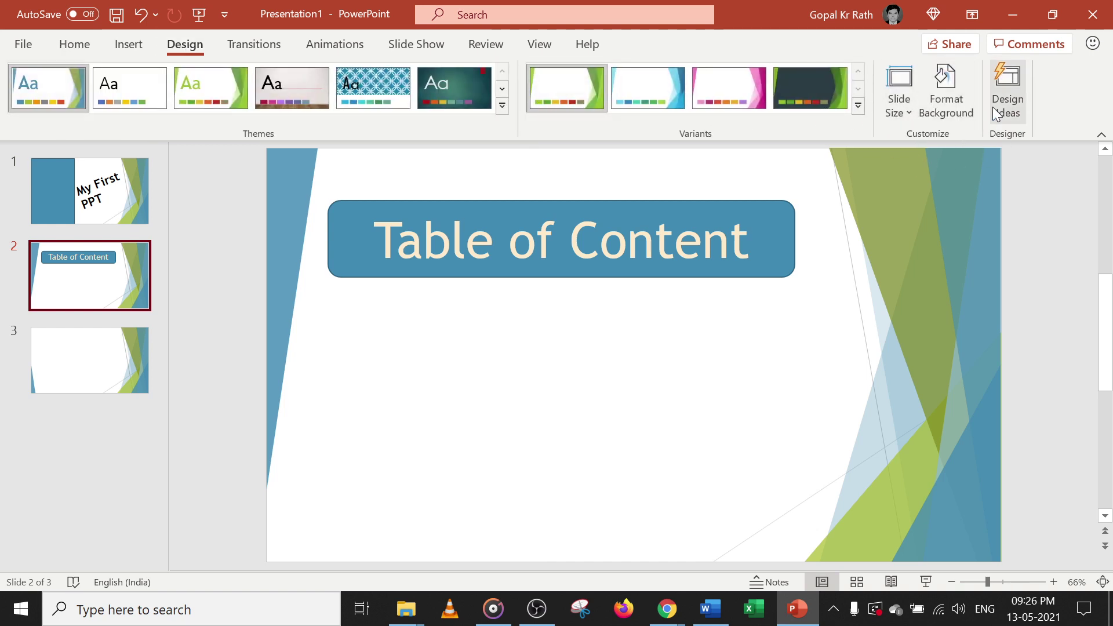
left_click(946, 107)
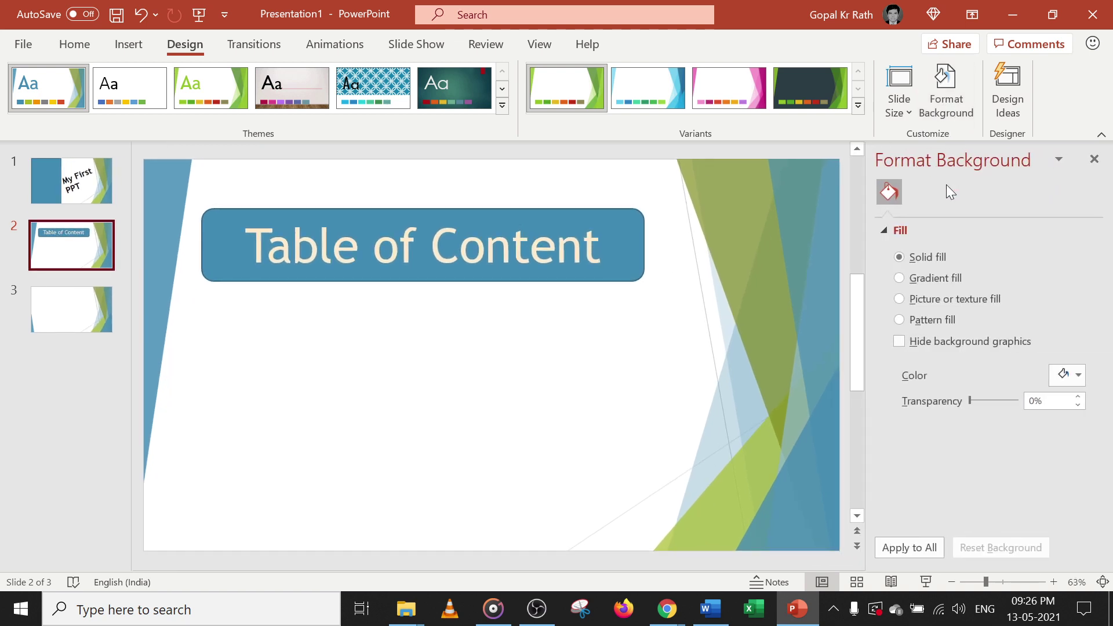
left_click(913, 280)
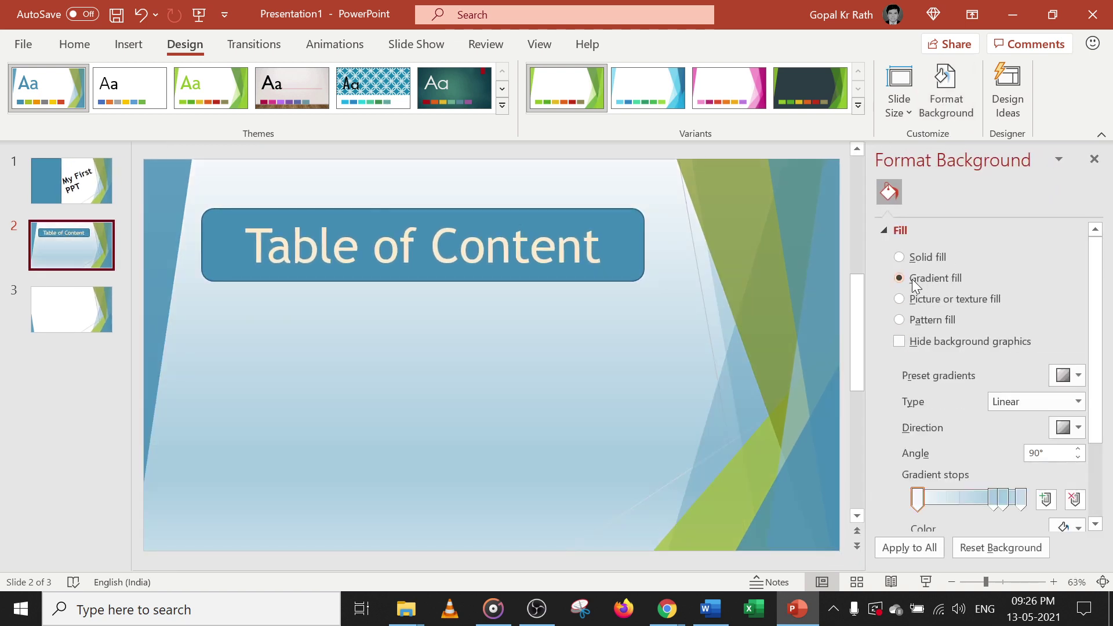
left_click(913, 262)
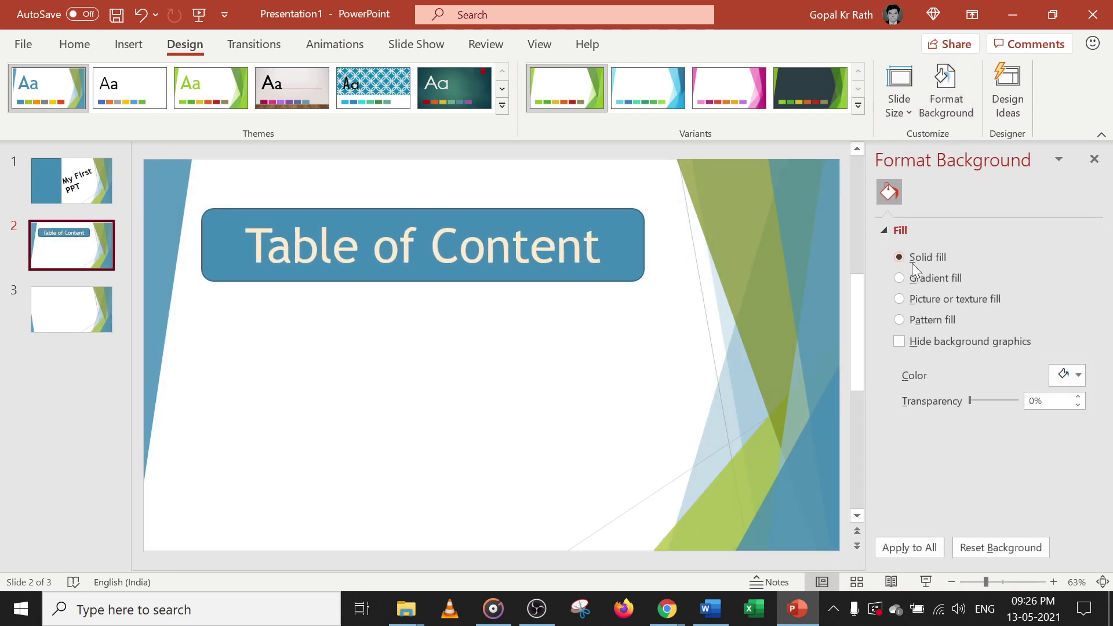
left_click(1082, 377)
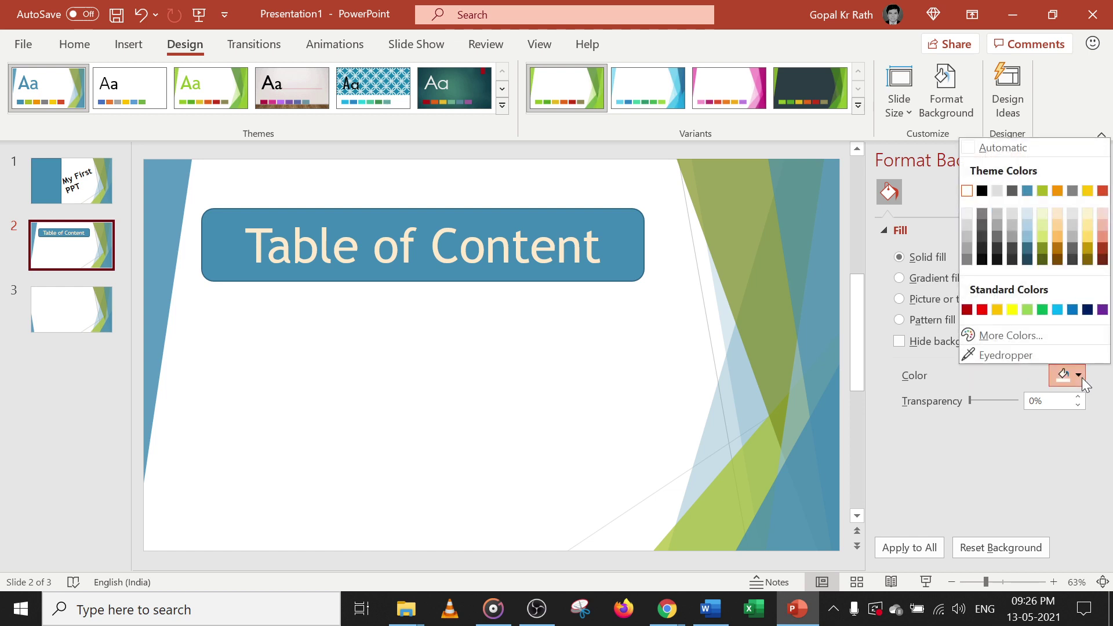
left_click(998, 307)
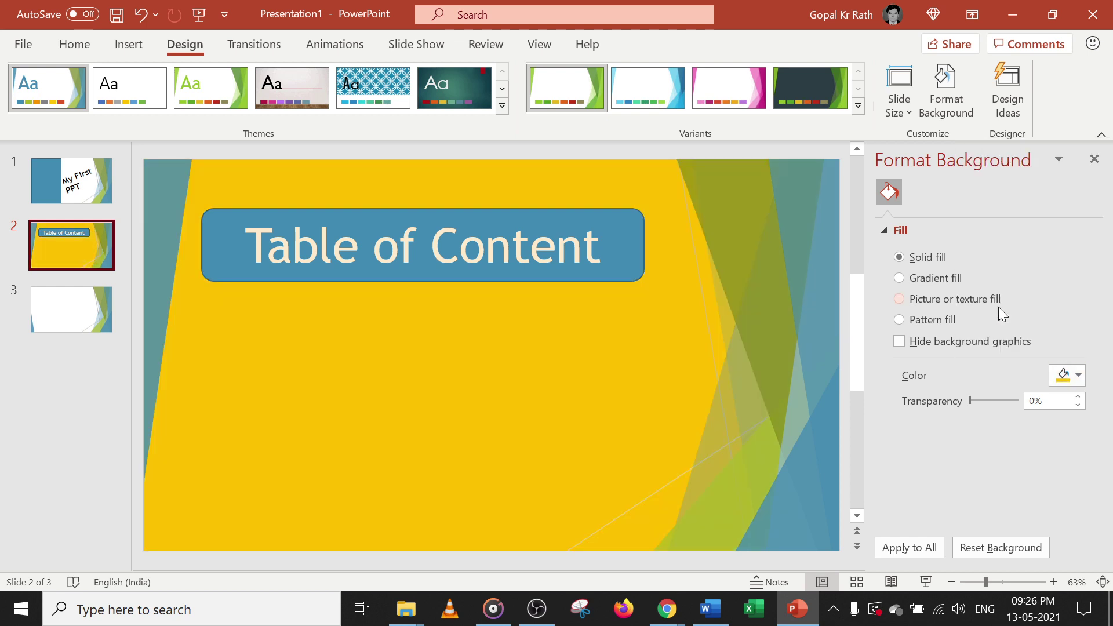
left_click(912, 278)
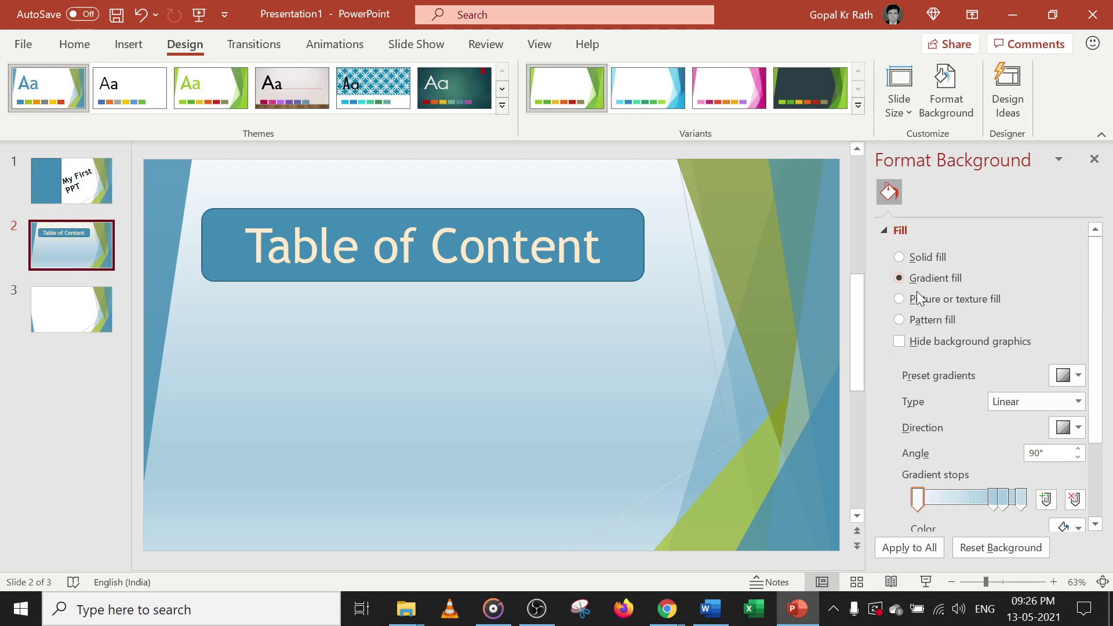
Step: Fill slide 2's background with the tan woven texture and close the background pane
left_click(927, 299)
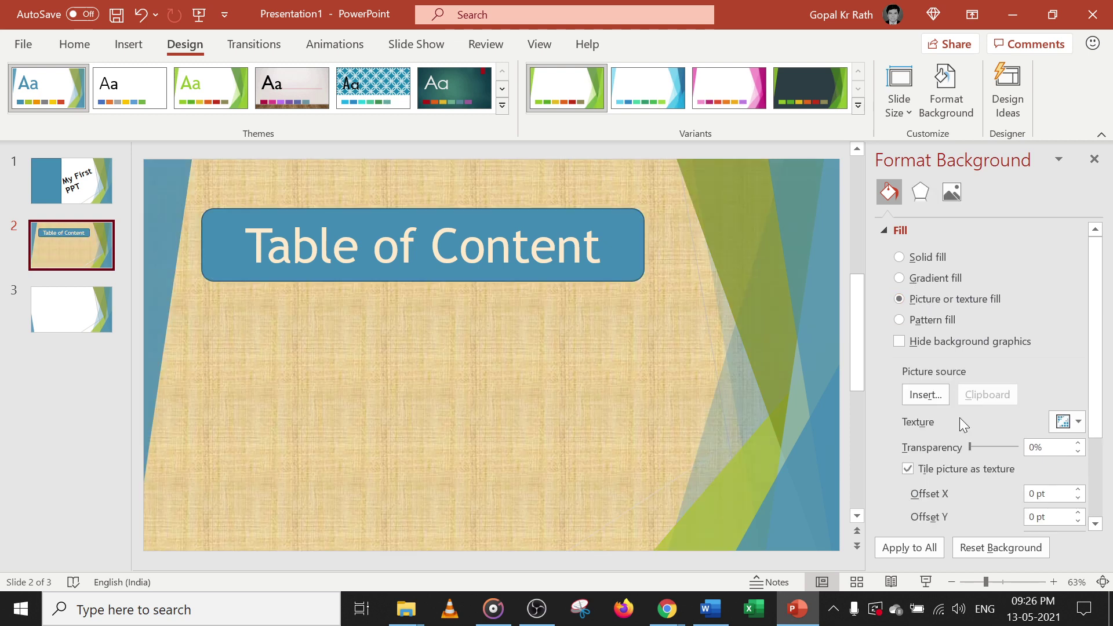
left_click(1080, 423)
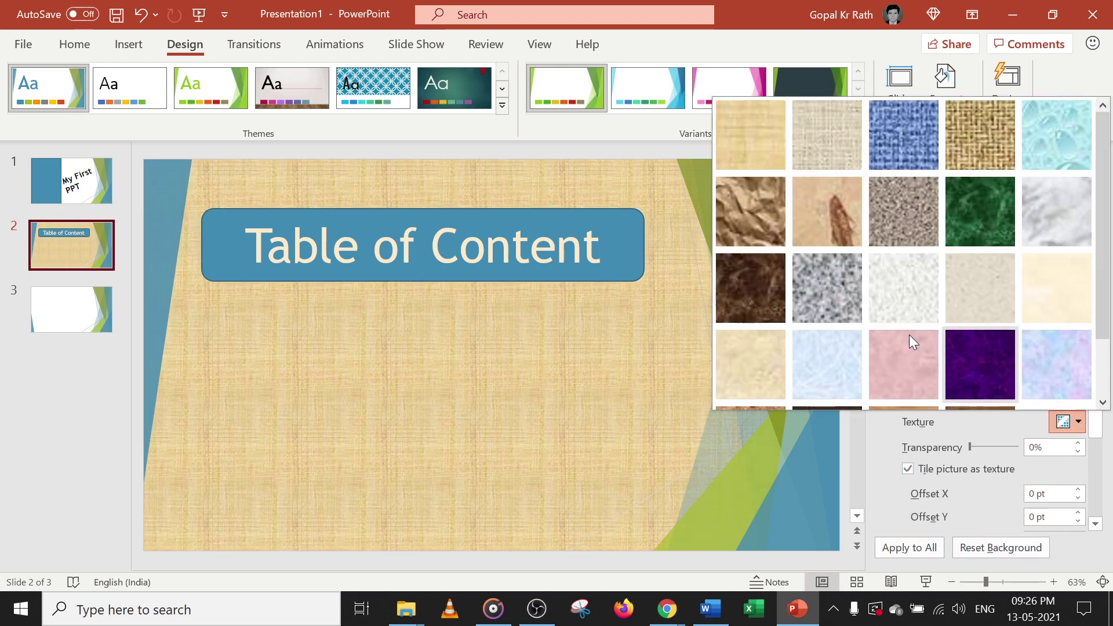
left_click(843, 453)
scroll(993, 406, "down", 1)
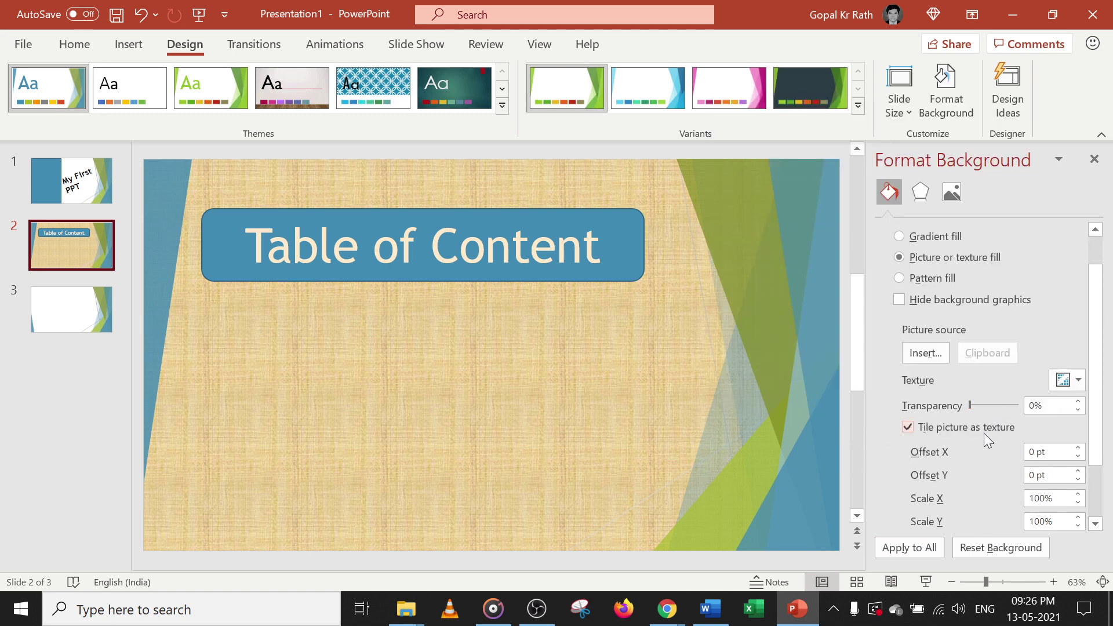
scroll(989, 438, "down", 2)
scroll(972, 451, "up", 3)
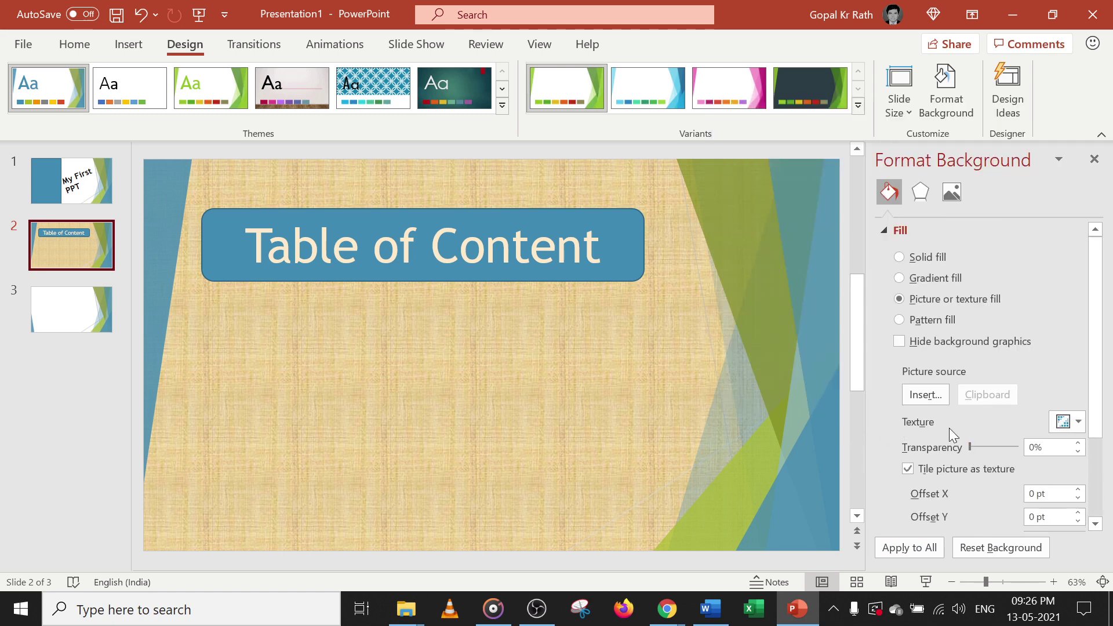
left_click(922, 400)
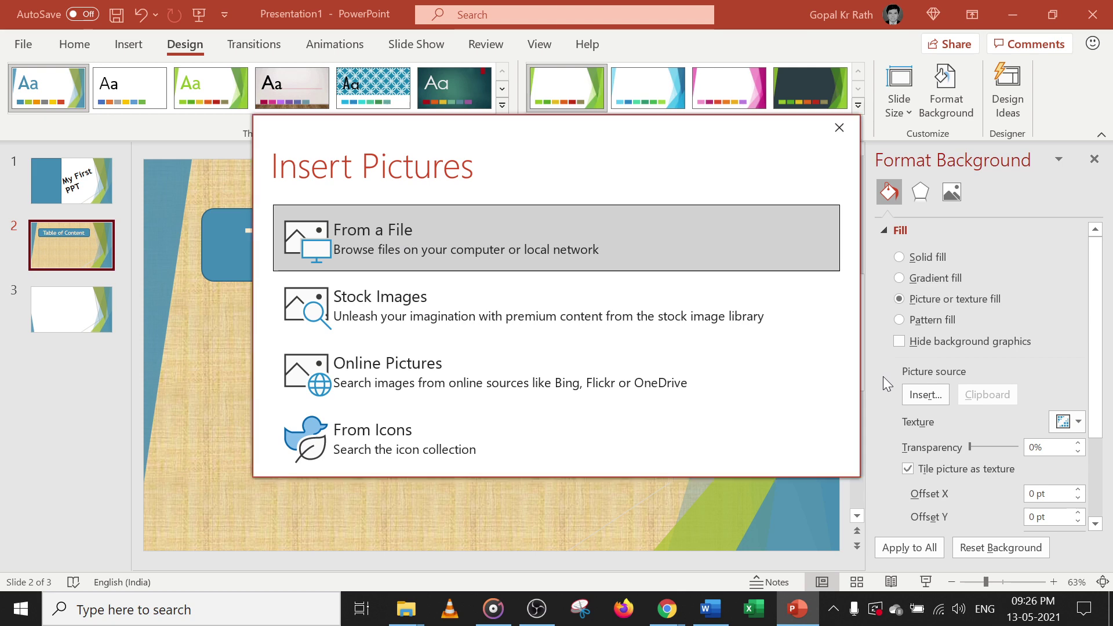
left_click(838, 127)
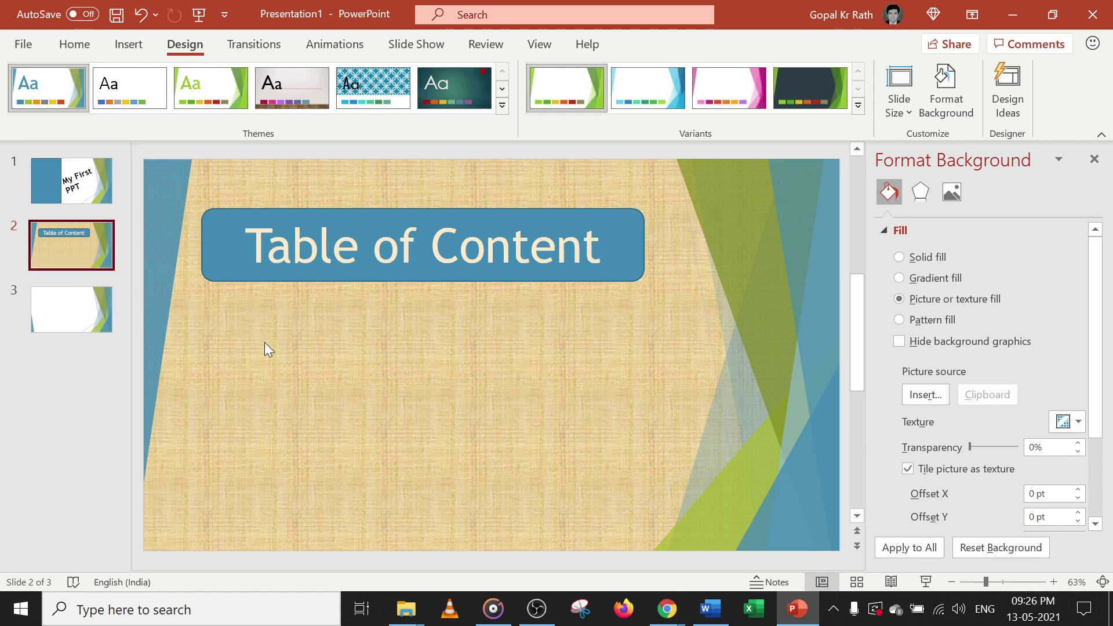
left_click(1091, 170)
Step: Draw a text box below the title with square bullets and 96-point text
left_click(138, 52)
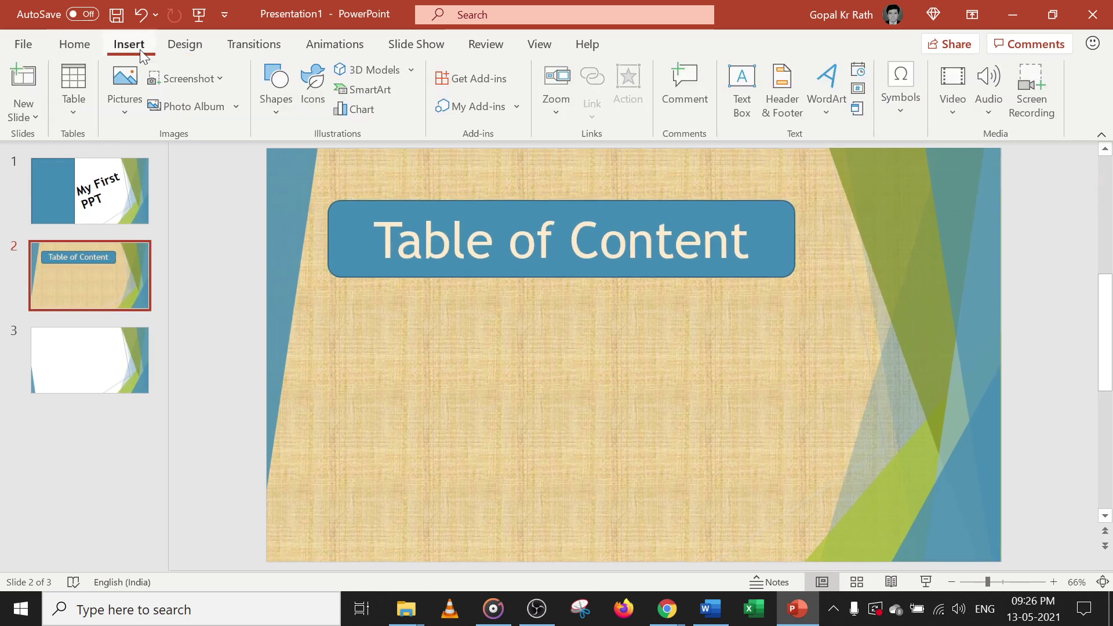
left_click(741, 92)
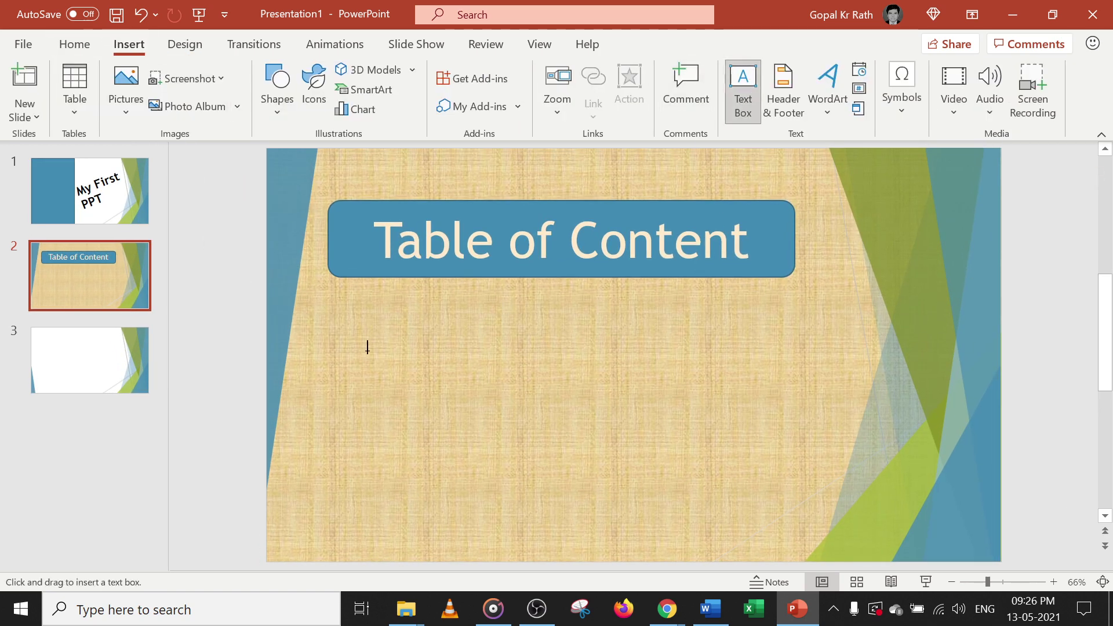
left_click_drag(342, 327, 634, 501)
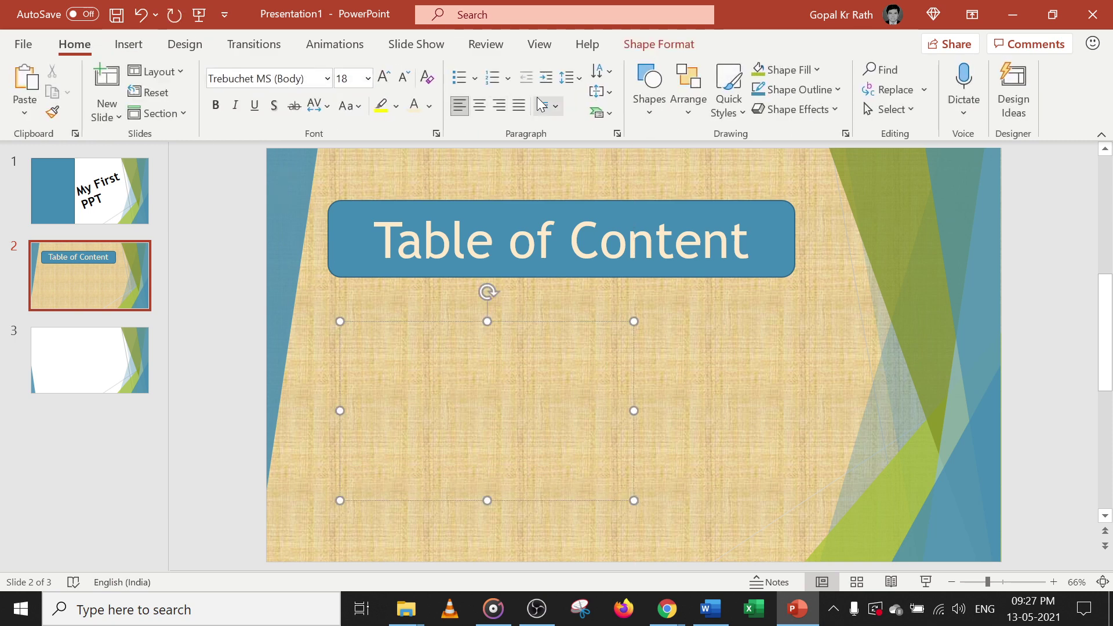
left_click(473, 80)
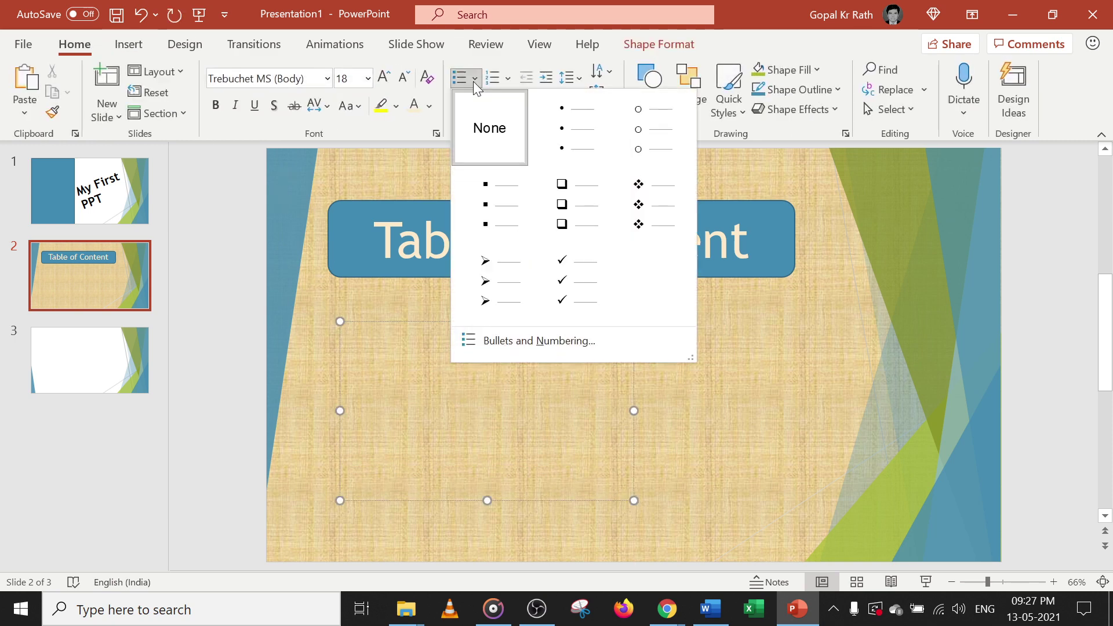
left_click(486, 220)
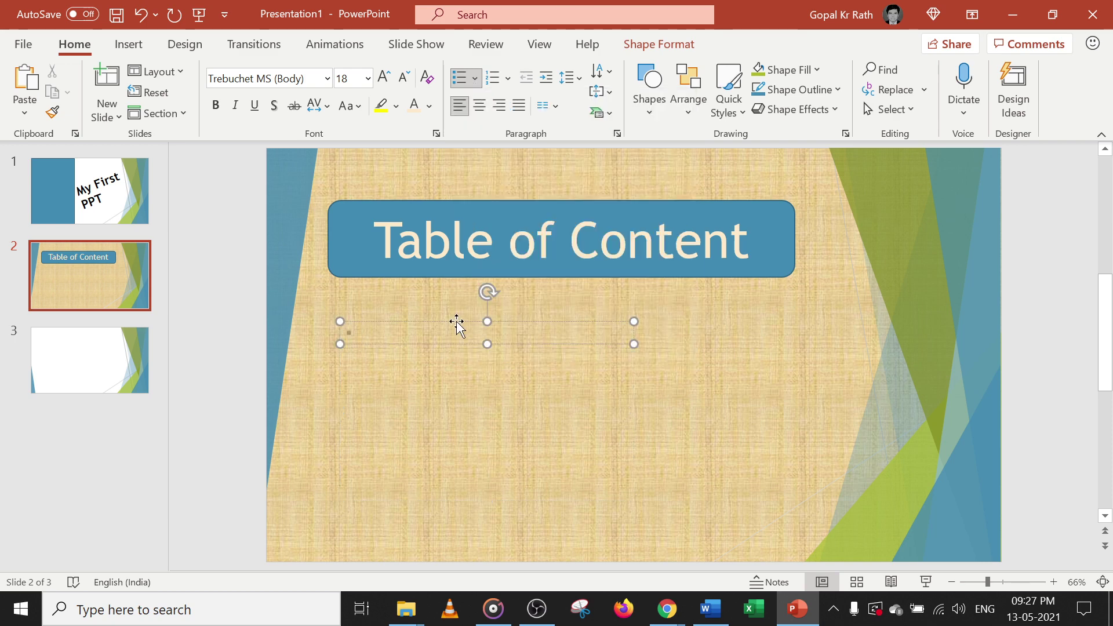
key("ctrl+shift+period")
key("ctrl+shift+period")
key("ctrl+shift+period")
key("ctrl+shift+period")
key("ctrl+shift+period")
key("ctrl+shift+period")
key("ctrl+shift+period")
key("ctrl+shift+period")
key("ctrl+shift+period")
key("ctrl+shift+period")
key("ctrl+shift+period")
key("ctrl+shift+period")
key("ctrl+shift+period")
key("ctrl+shift+period")
key("ctrl+shift+period")
key("ctrl+shift+period")
key("ctrl+shift+period")
key("ctrl+shift+period")
key("ctrl+shift+period")
key("ctrl+shift+period")
key("ctrl+shift+period")
key("ctrl+shift+period")
key("ctrl+shift+period")
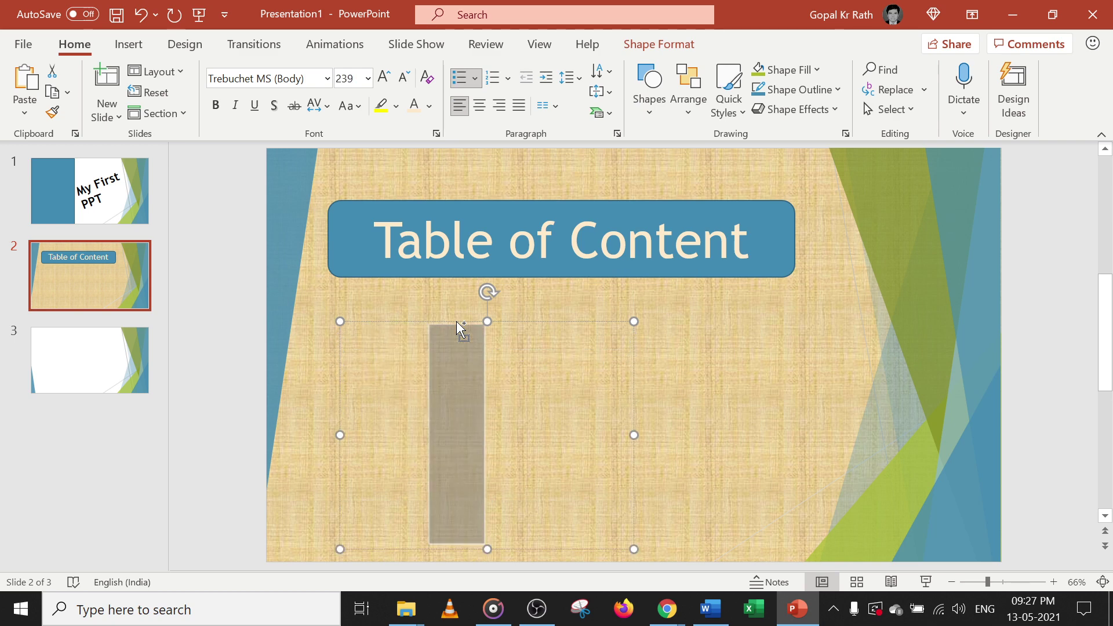
key("ctrl+shift+comma")
key("ctrl+shift+comma")
key("ctrl+shift+comma")
key("ctrl+shift+comma")
key("ctrl+shift+comma")
key("ctrl+shift+comma")
key("ctrl+shift+comma")
key("ctrl+shift+comma")
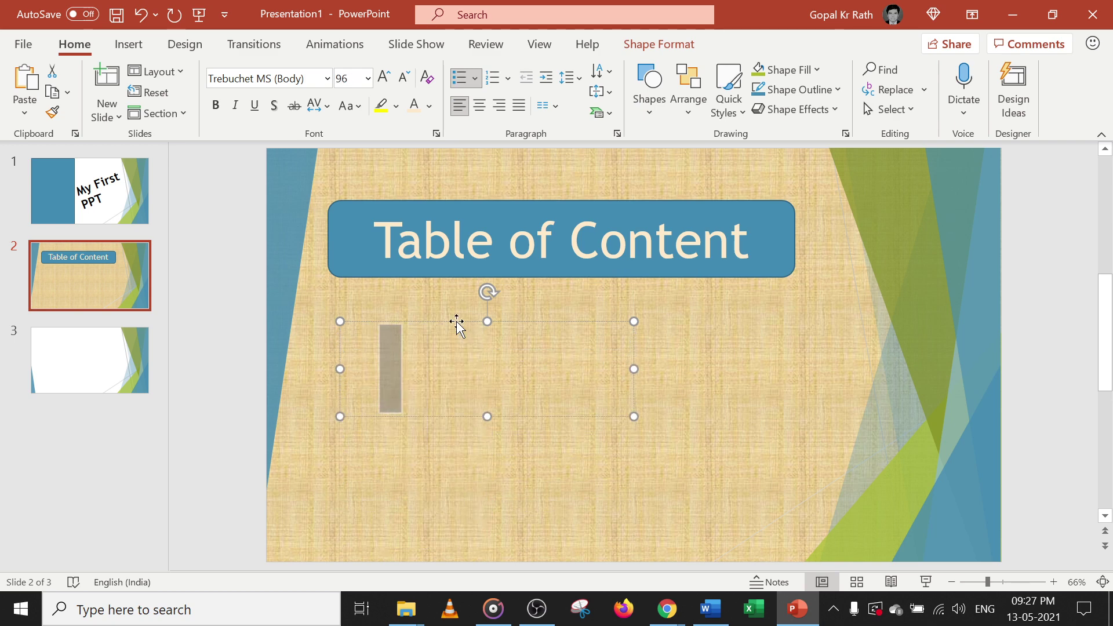
key("Right")
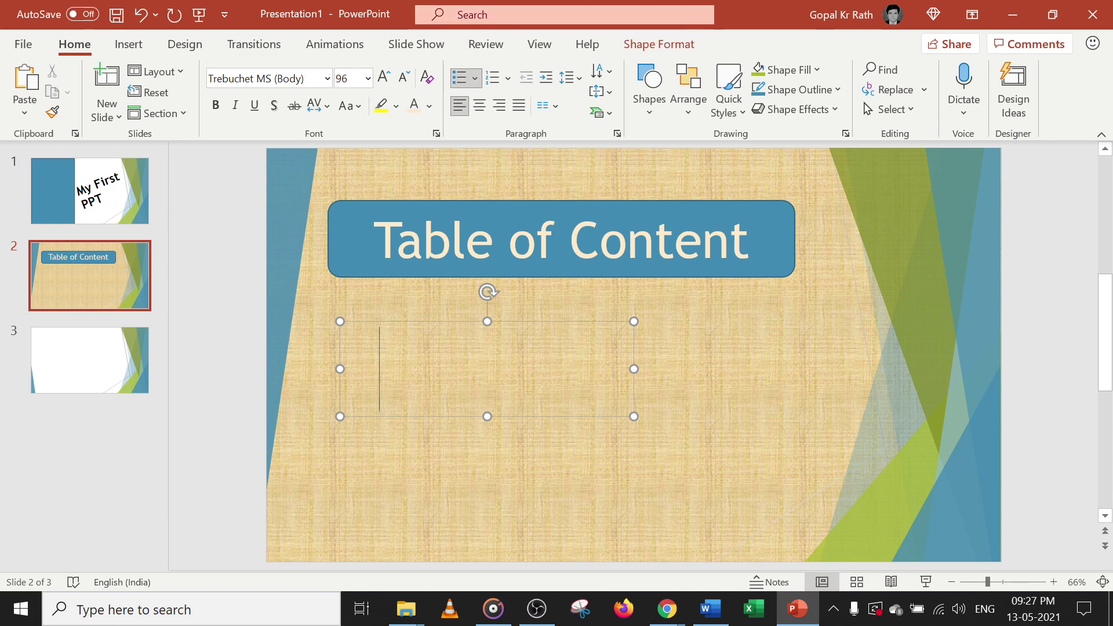
Step: Enter 'Point 1' and 'Point 2' as bullet lines on the Table of Content slide
type("Po")
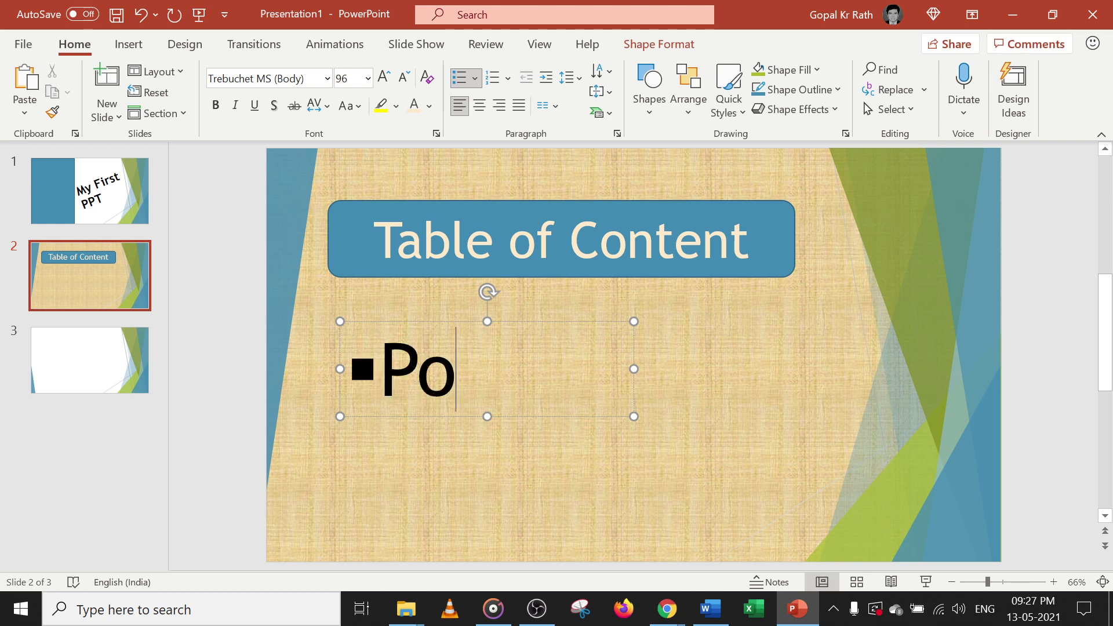
type("int 1")
key("Return")
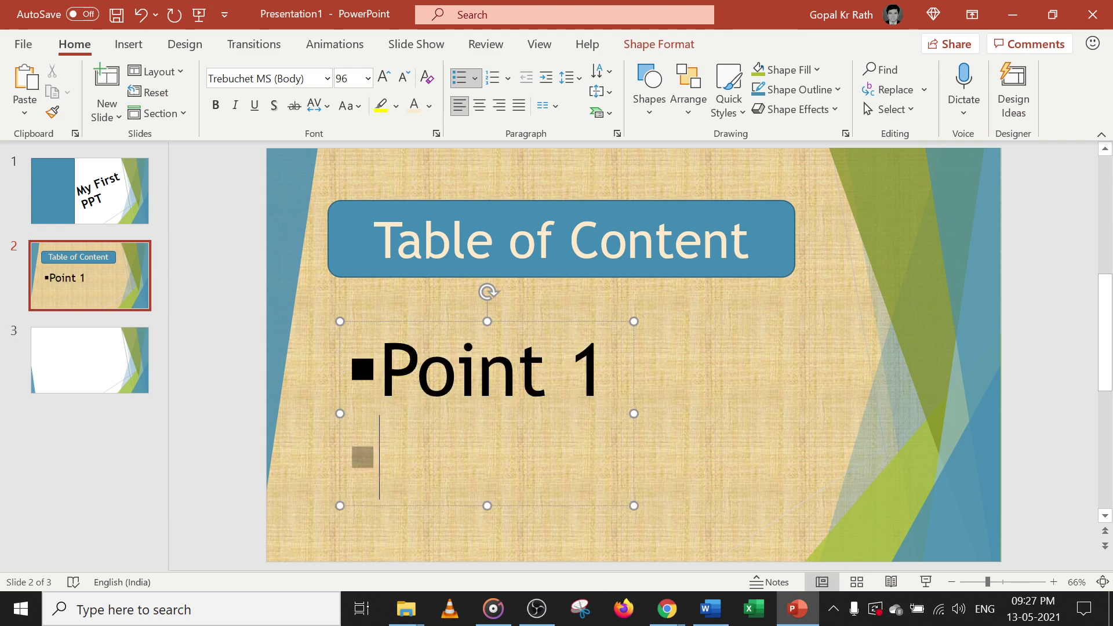
type("Point 2")
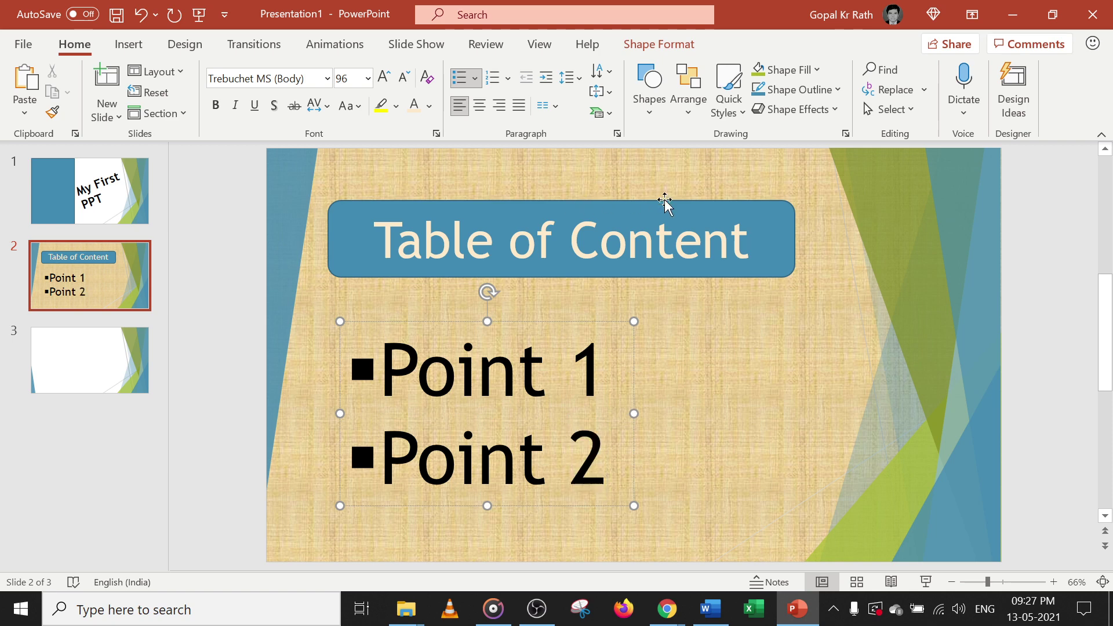
left_click(698, 435)
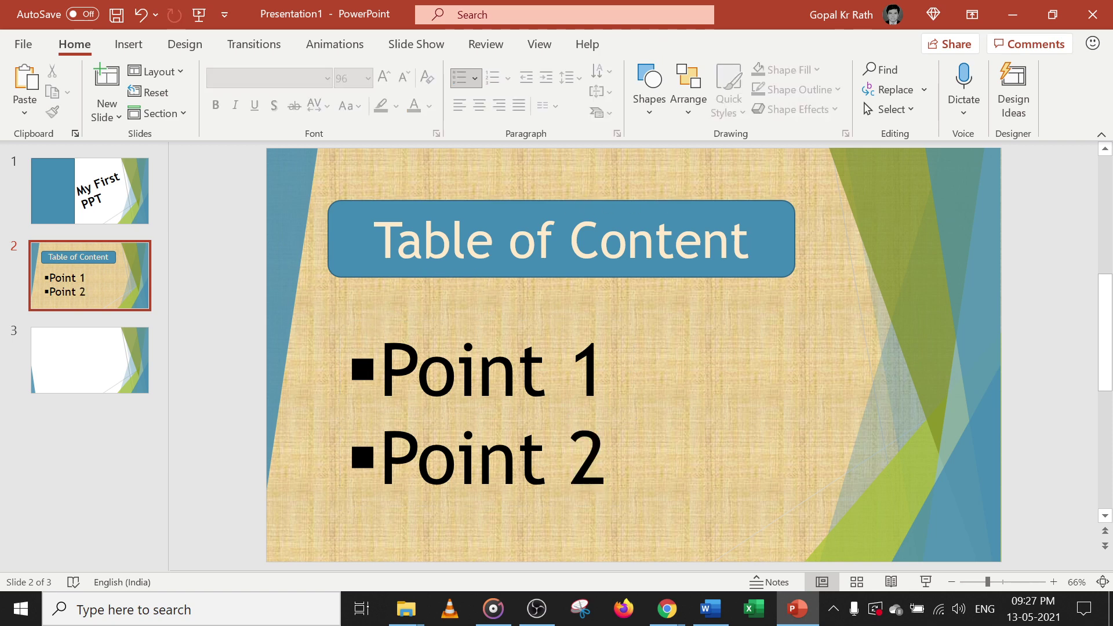
left_click(417, 372)
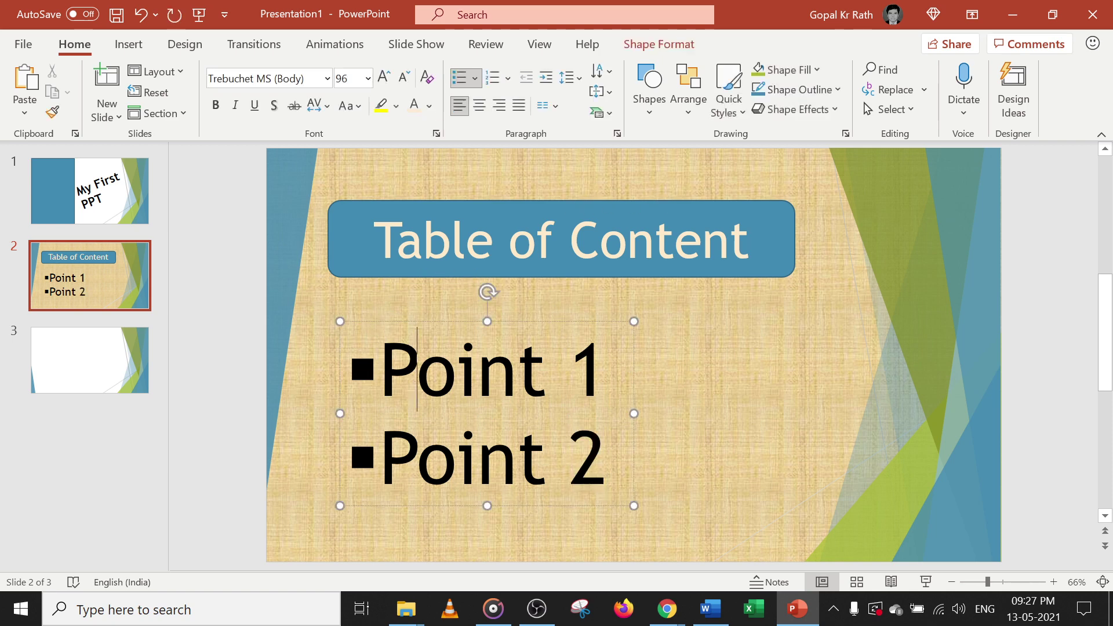
left_click(651, 376)
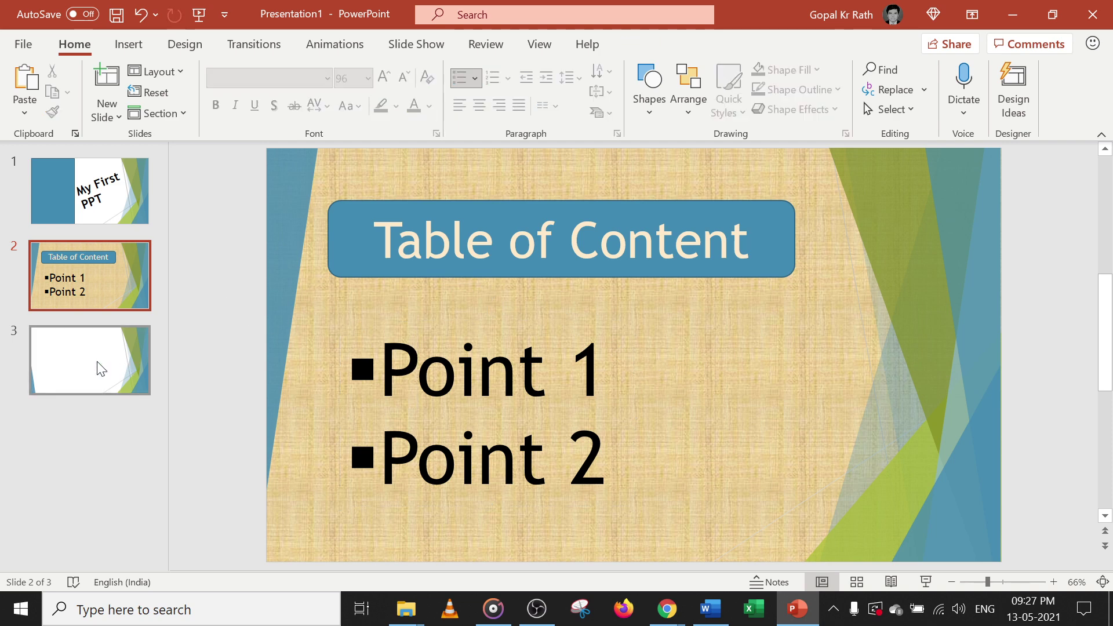
Step: Paste a copy of the Table of Content slide as slide 3
left_click(56, 368)
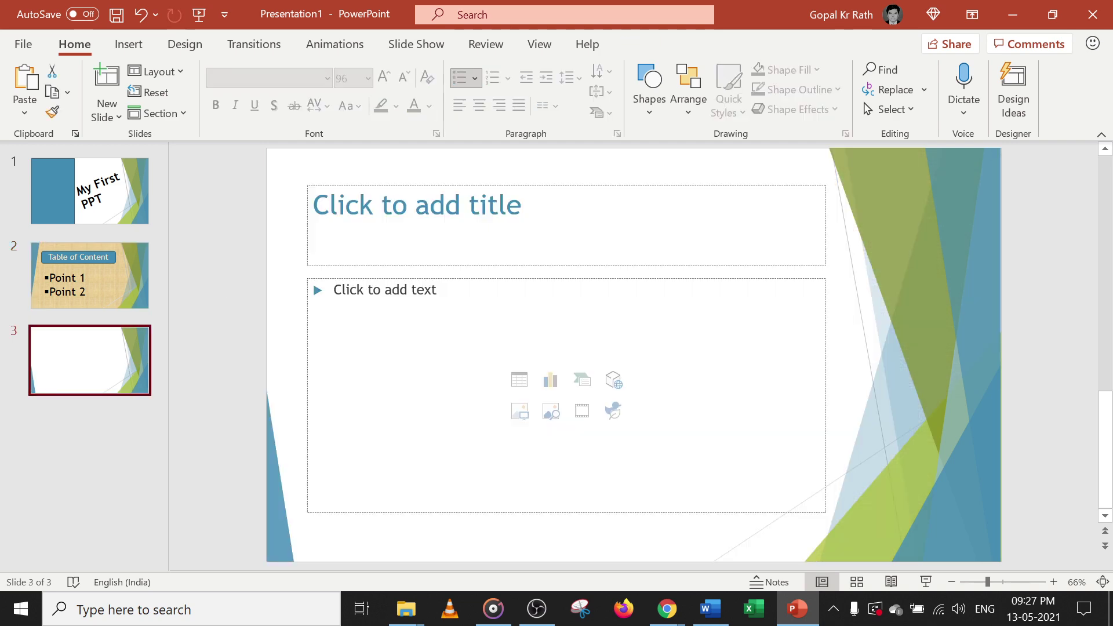
left_click(107, 286)
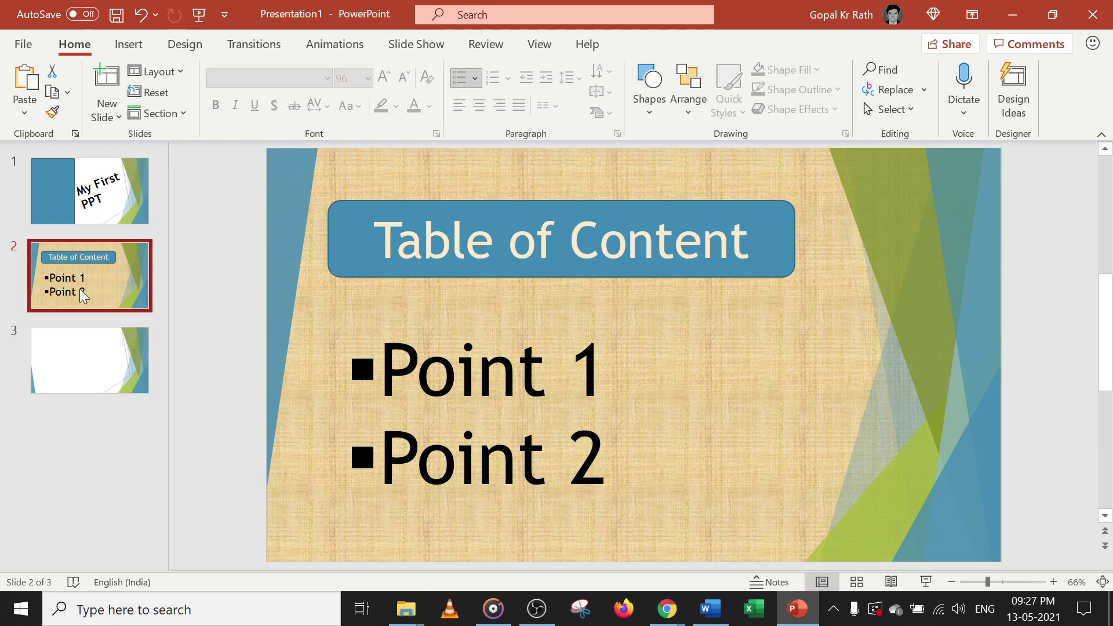
key("ctrl+v")
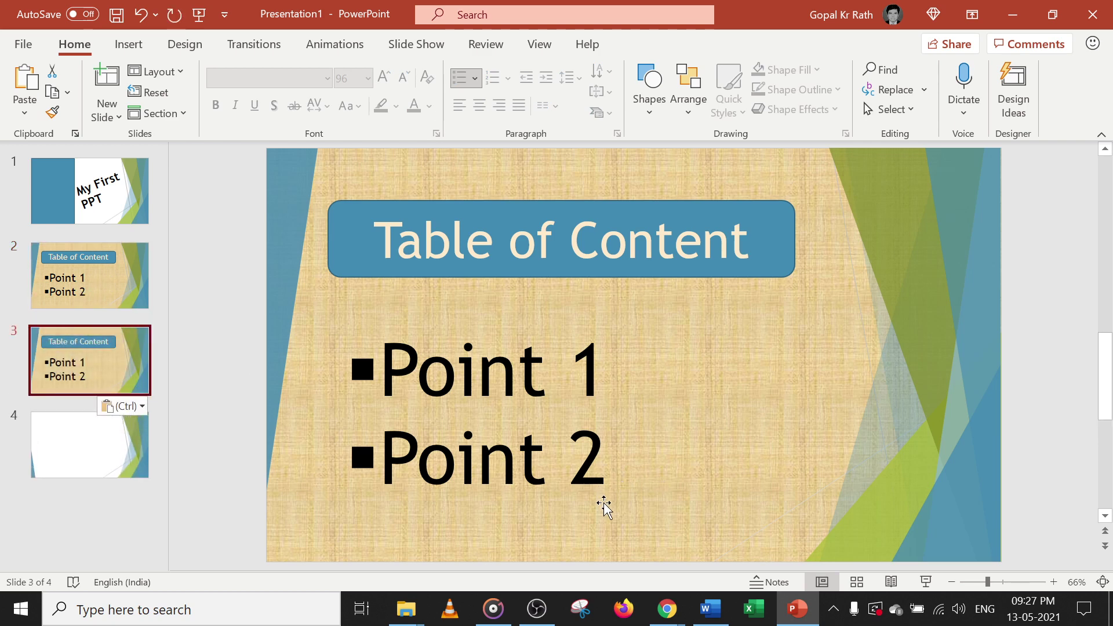
Step: Select the copied slide's bullet box and title together and delete both
left_click(621, 492)
left_click_drag(353, 173, 511, 504)
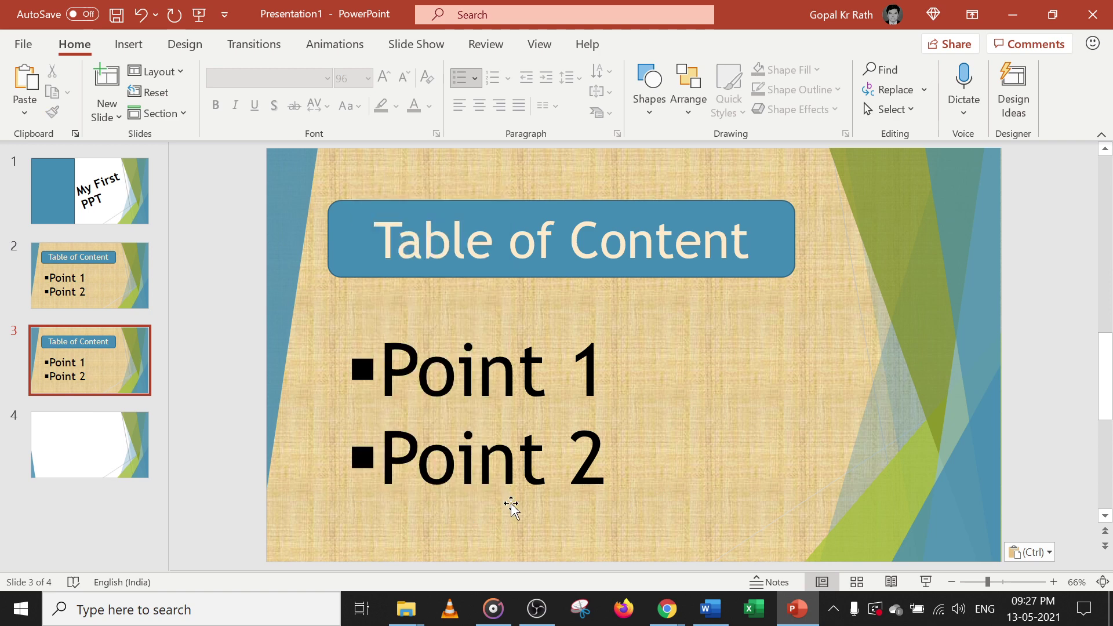
left_click_drag(380, 177, 801, 522)
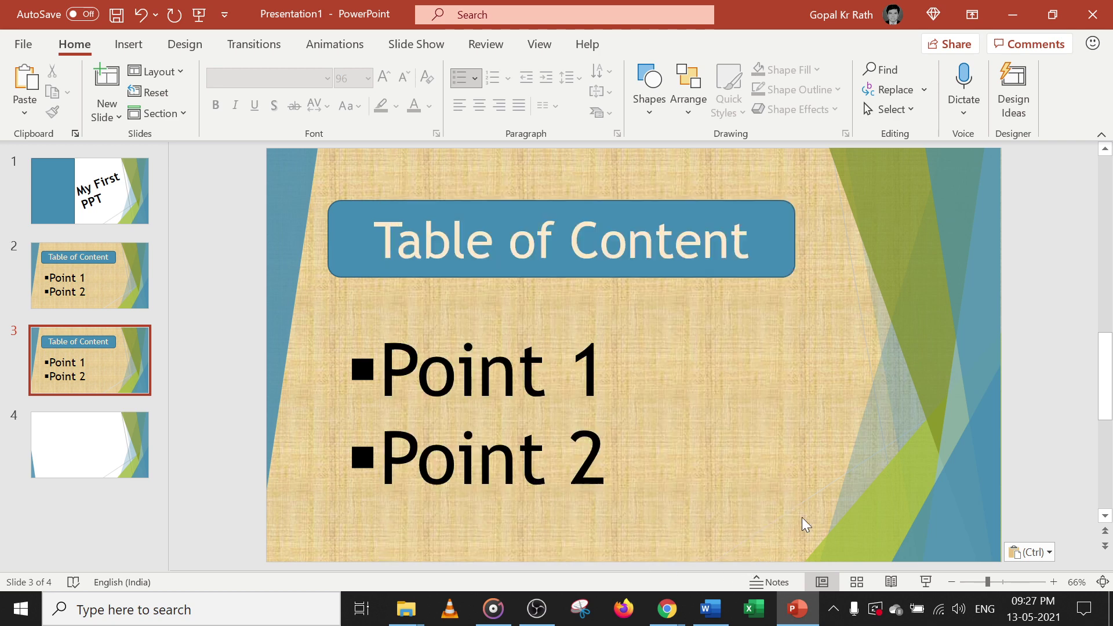
left_click(634, 493)
left_click_drag(342, 175, 835, 550)
left_click(568, 451)
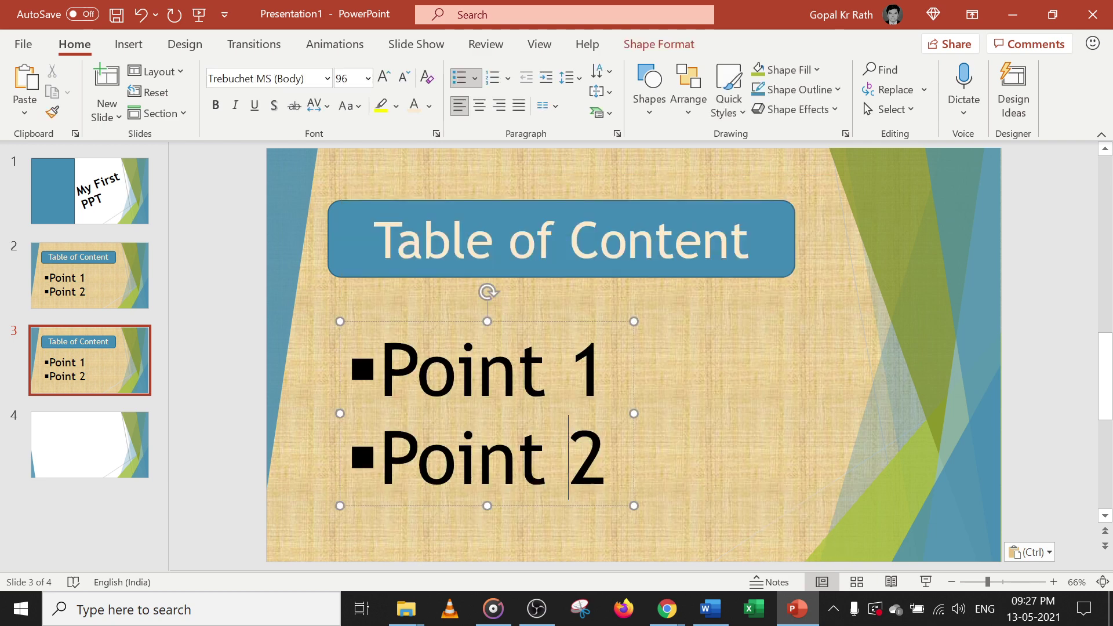
left_click(570, 271, "shift")
key("Delete")
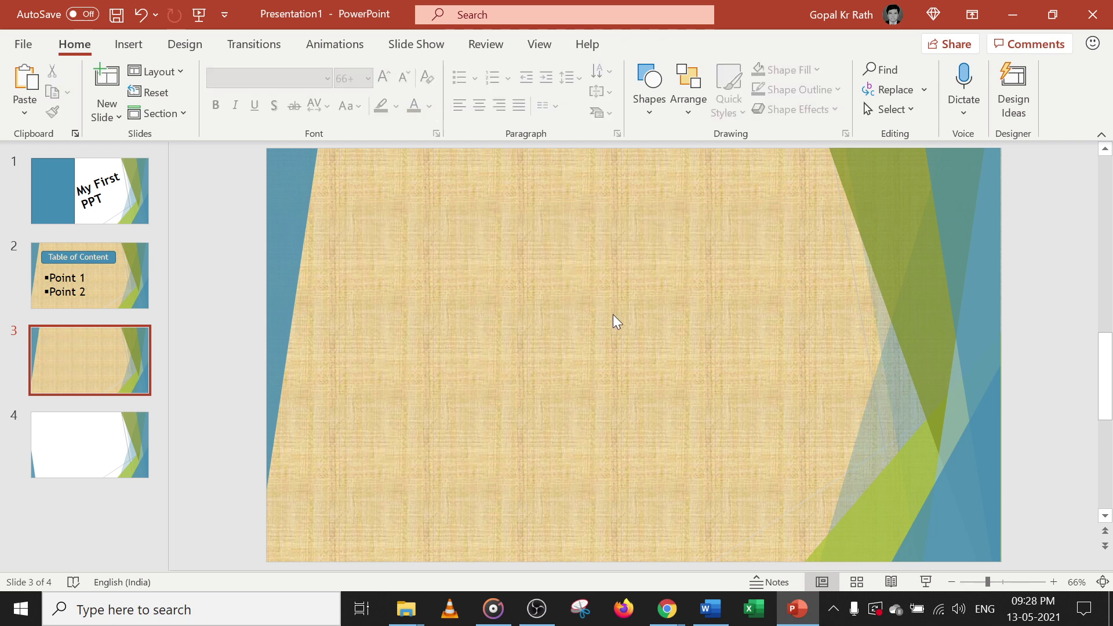
left_click(75, 461)
Step: Insert the No.1 Mobile Channel image from the Desktop onto slide 3
left_click(78, 388)
left_click(129, 44)
left_click(128, 110)
left_click(160, 168)
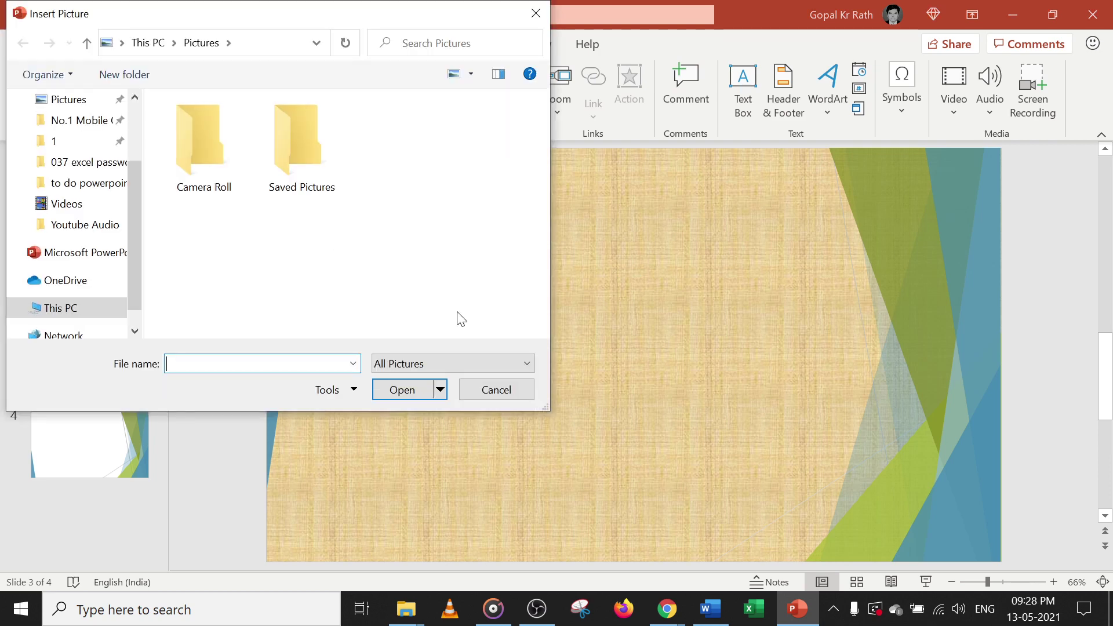
left_click_drag(137, 249, 136, 152)
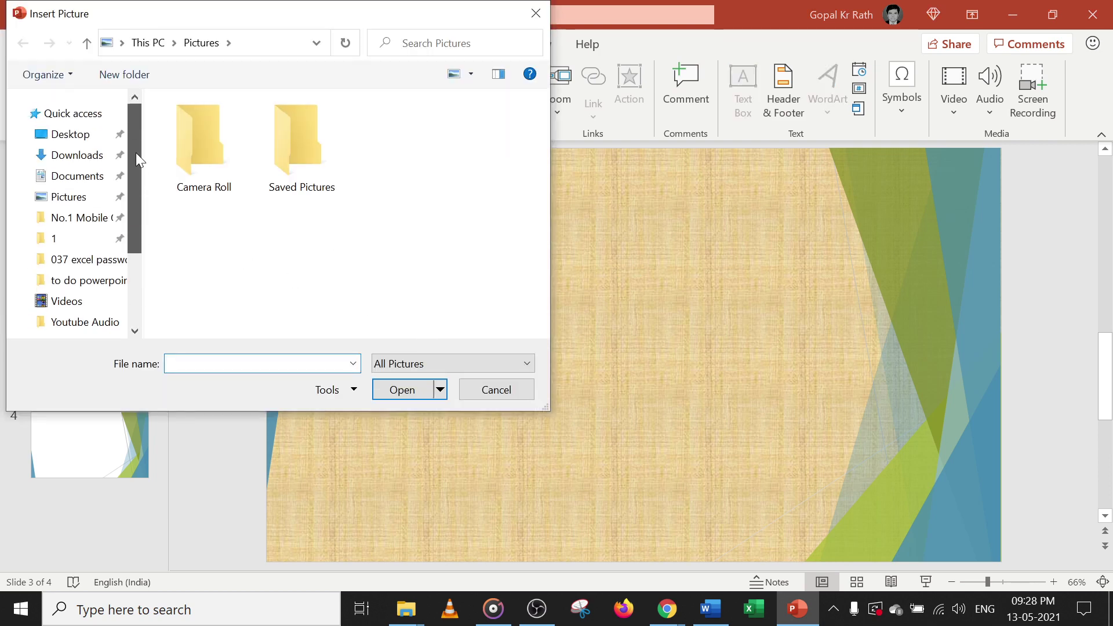
left_click(72, 135)
left_click(202, 162)
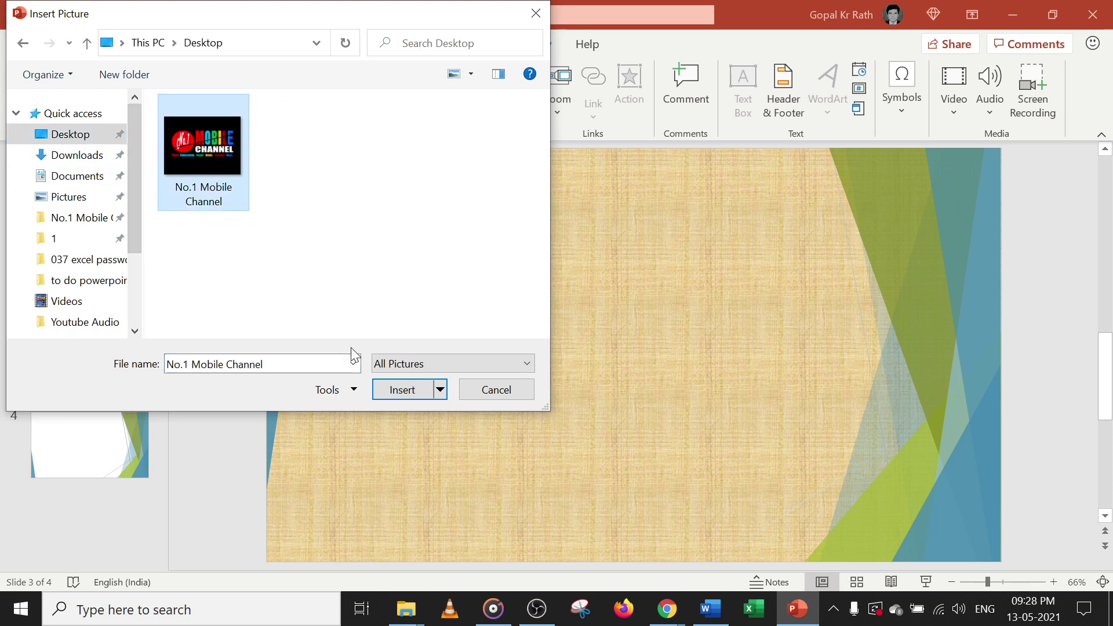
left_click(402, 390)
Step: Shrink the logo to about 7.79 × 10.34 cm and move it near the top centre
left_click_drag(366, 558, 756, 321)
left_click_drag(794, 239, 558, 271)
left_click(624, 418)
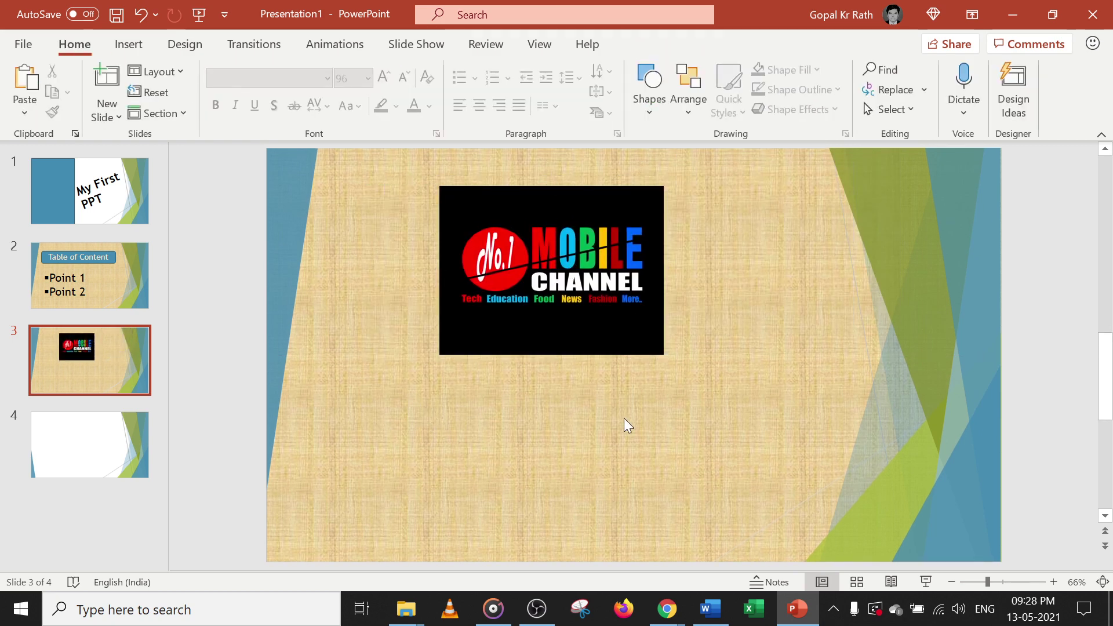
Step: Add a WordArt box below the logo reading 'My Picture'
left_click(128, 44)
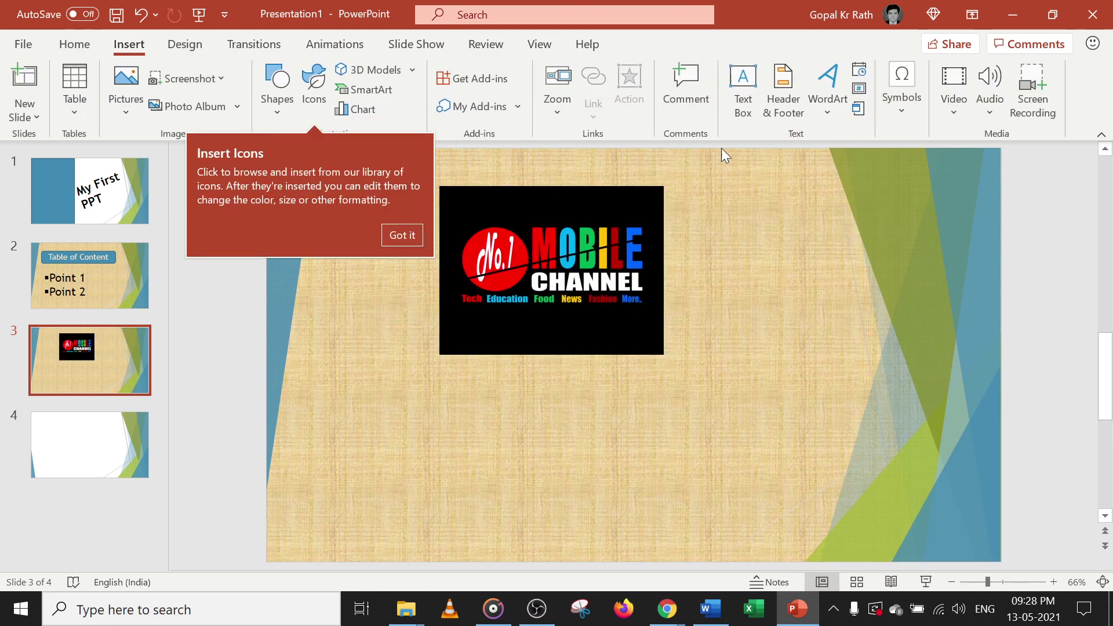
left_click(829, 108)
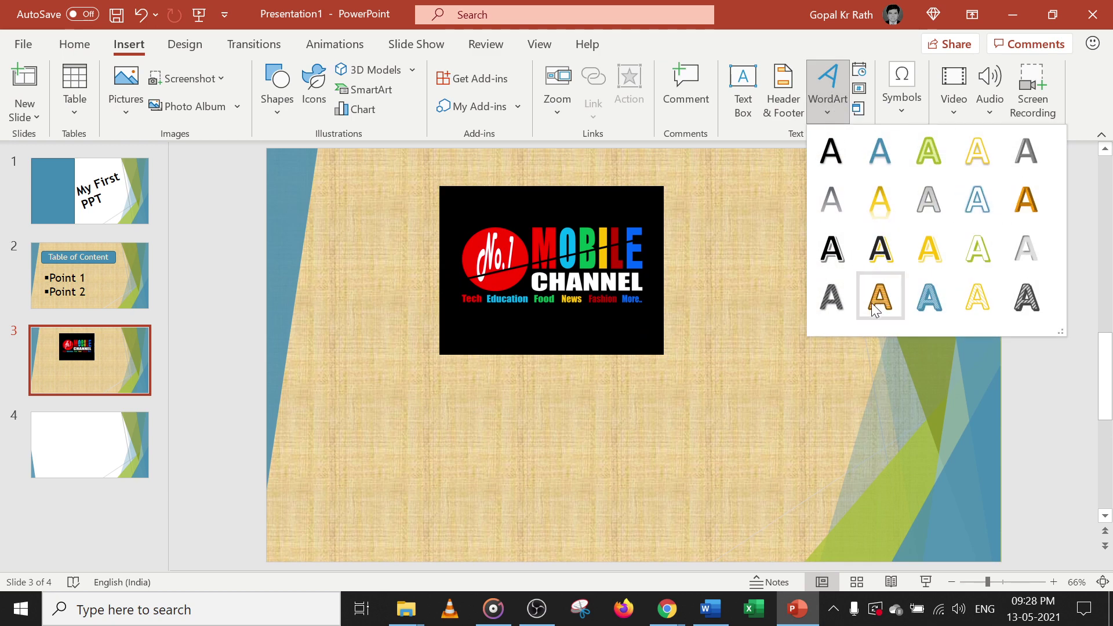
left_click(888, 253)
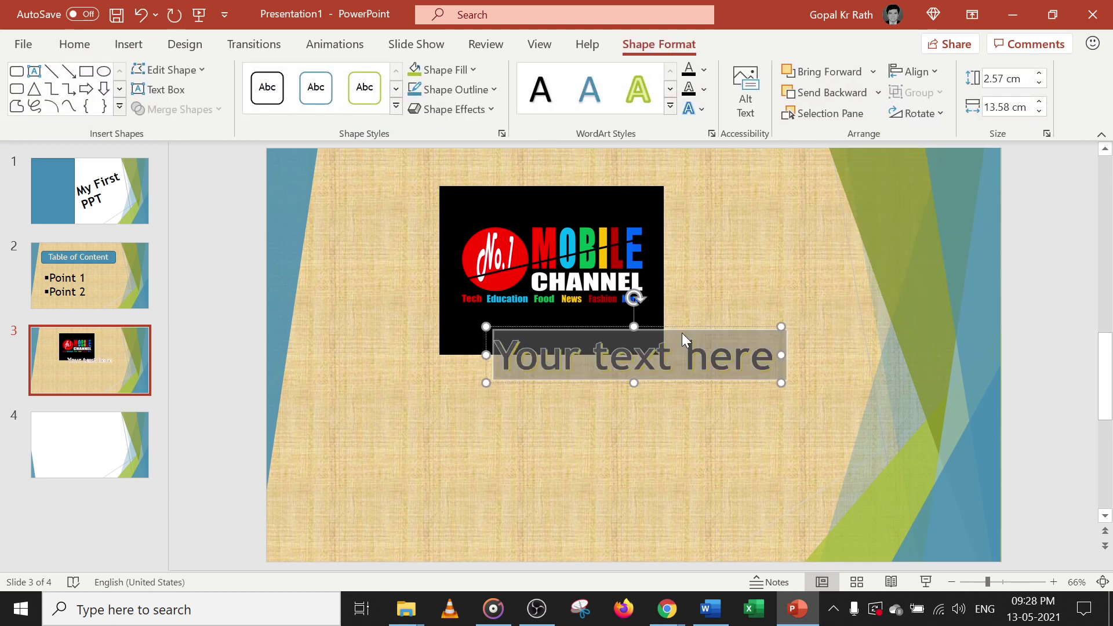
left_click_drag(687, 328, 605, 368)
key("ctrl+a")
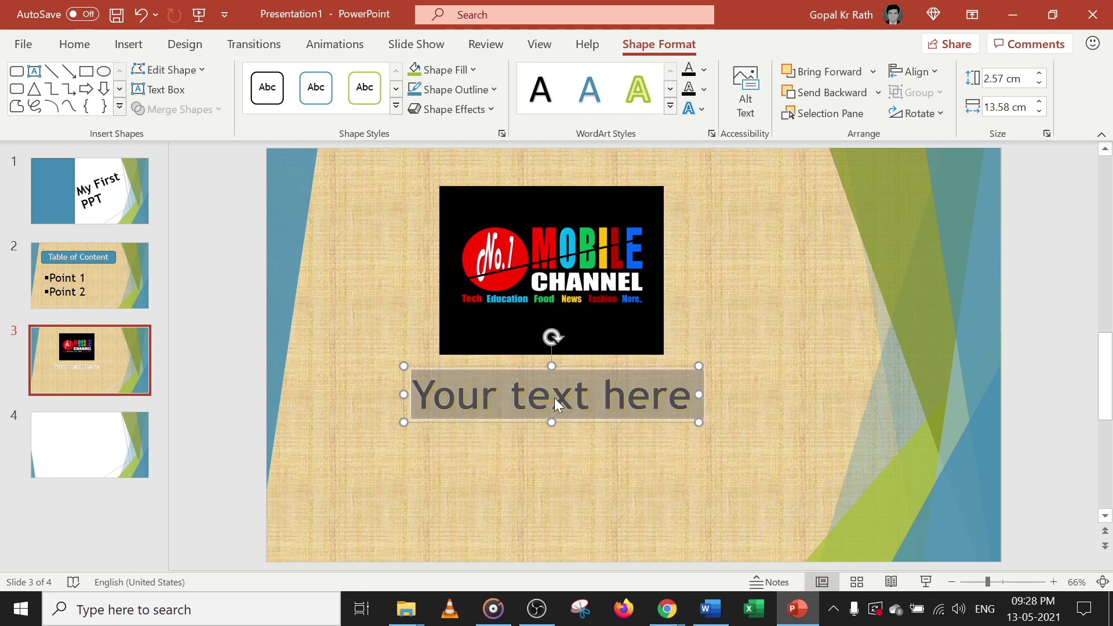
type("My Picu")
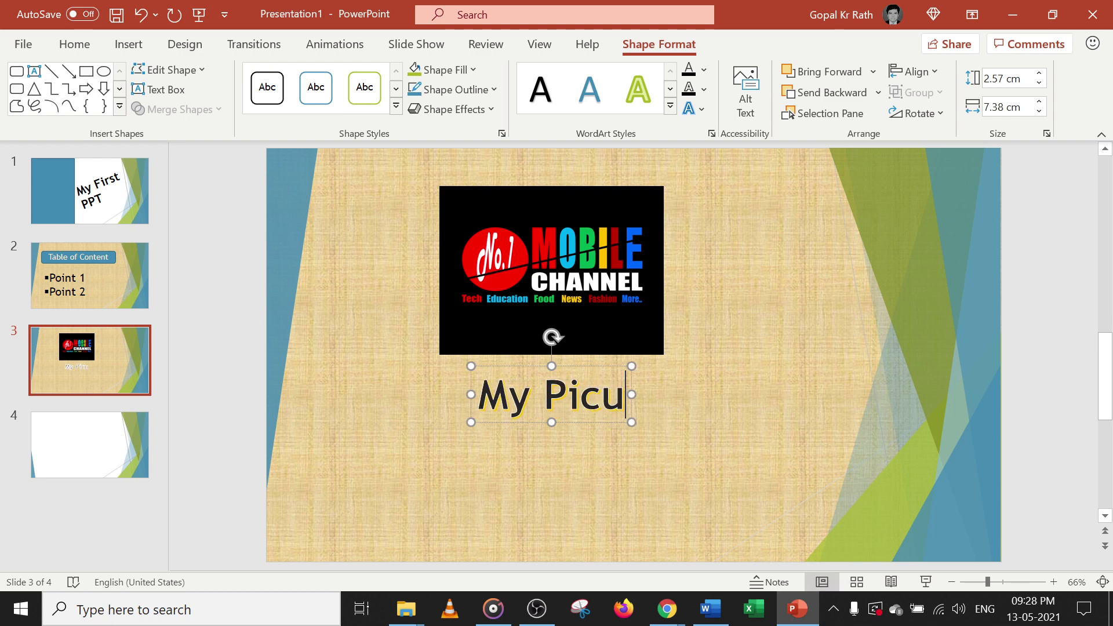
key("BackSpace")
type("ture")
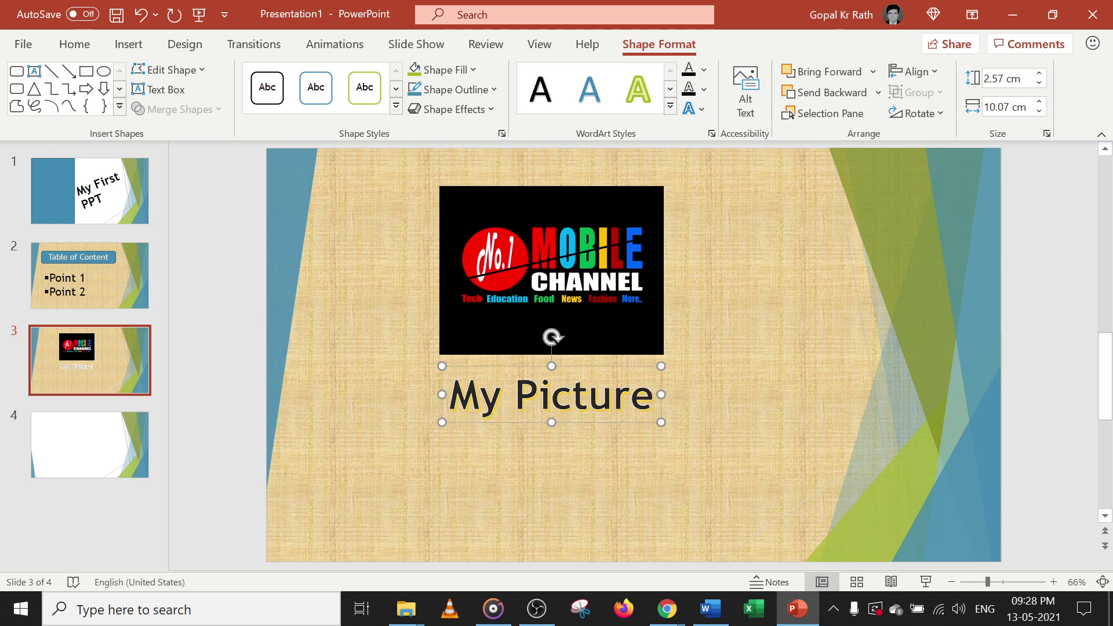
Step: Apply the black-outline WordArt style to the 'My Picture' caption
key("ctrl+a")
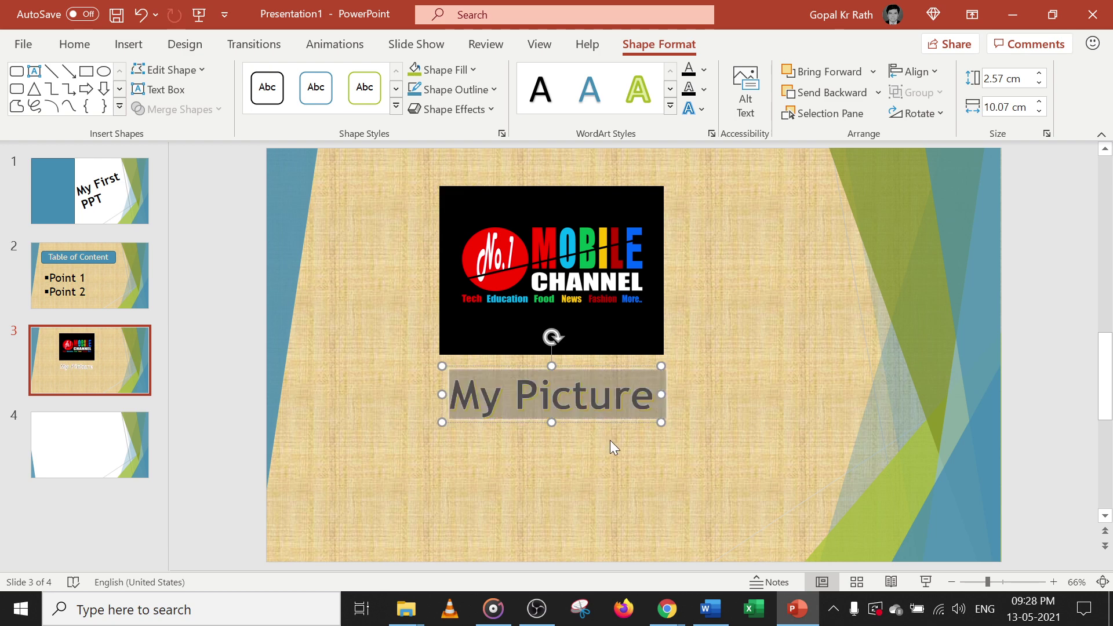
left_click(670, 105)
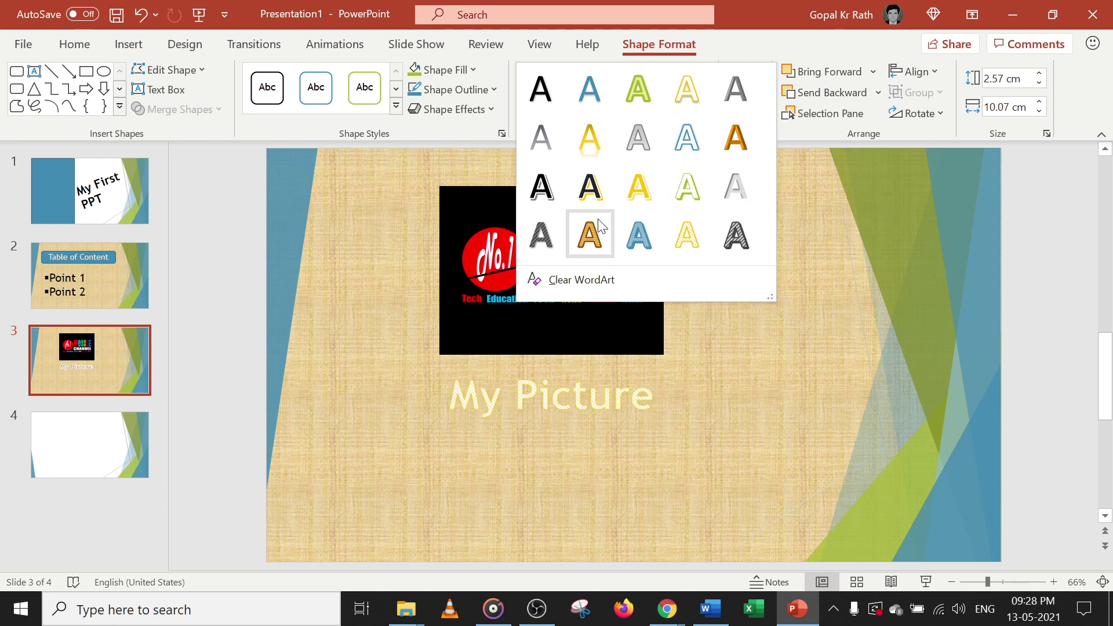
left_click(541, 187)
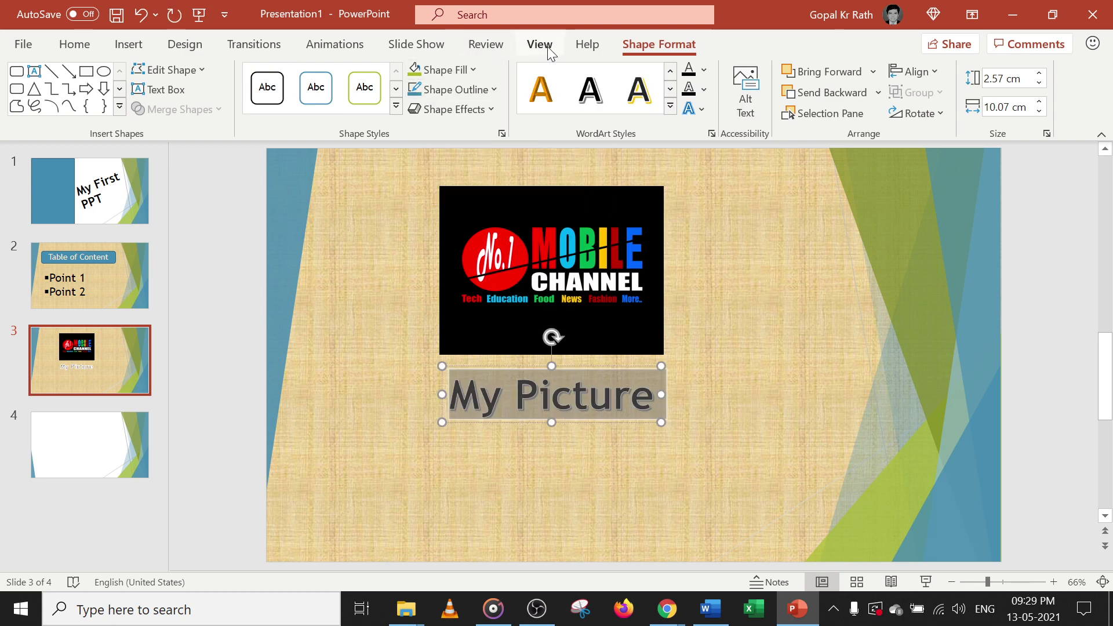
left_click(74, 44)
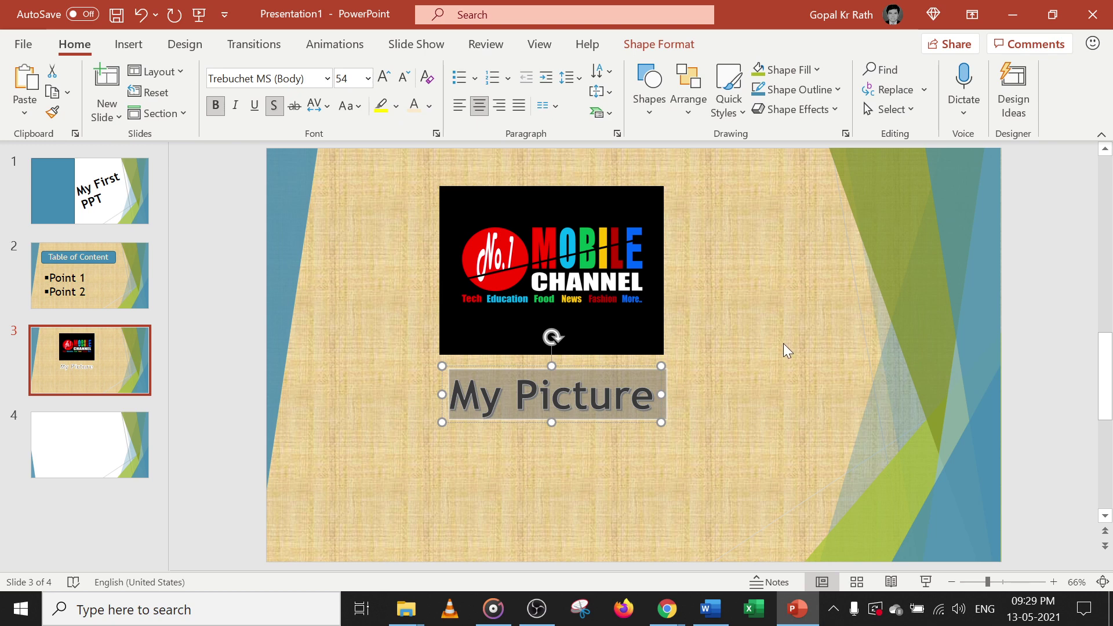
left_click(725, 375)
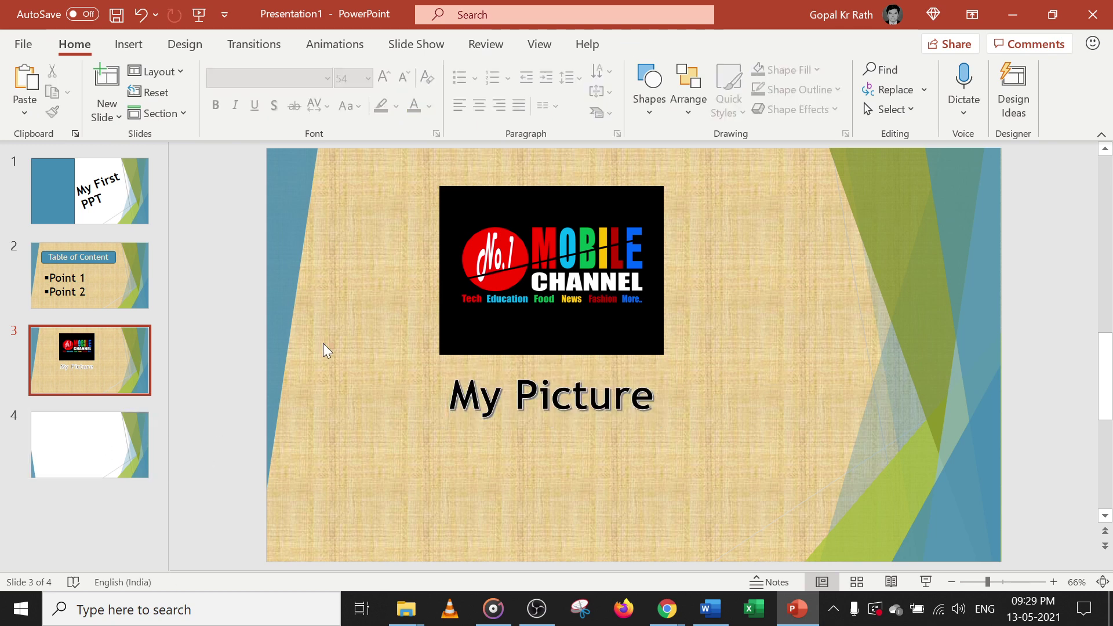
left_click(96, 269)
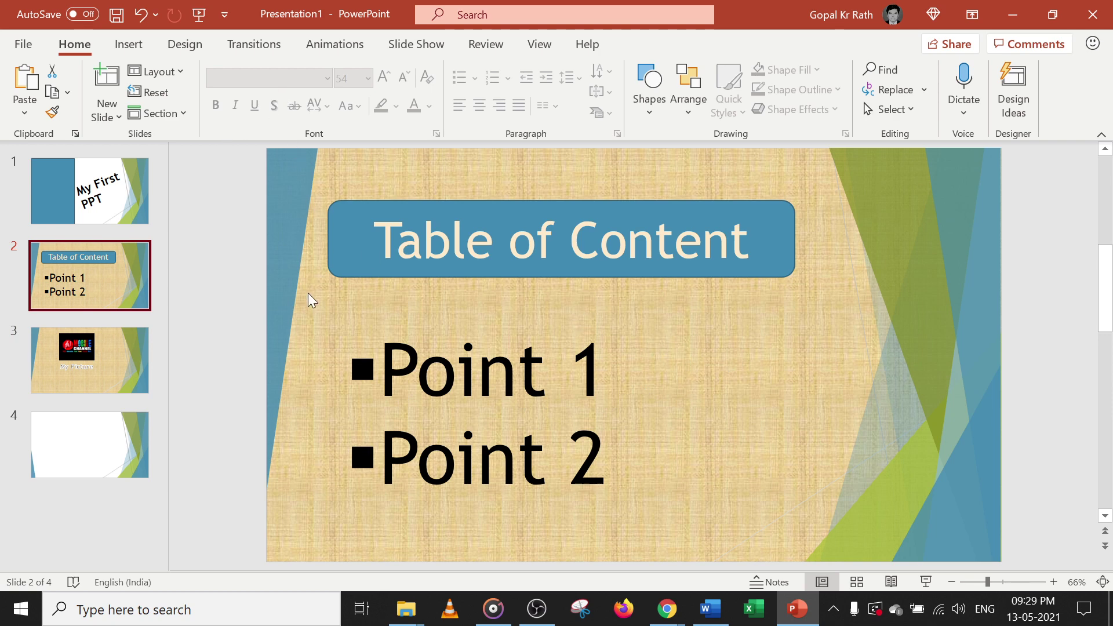
Step: Give the Table of Content title a Fade entrance animation
left_click(563, 276)
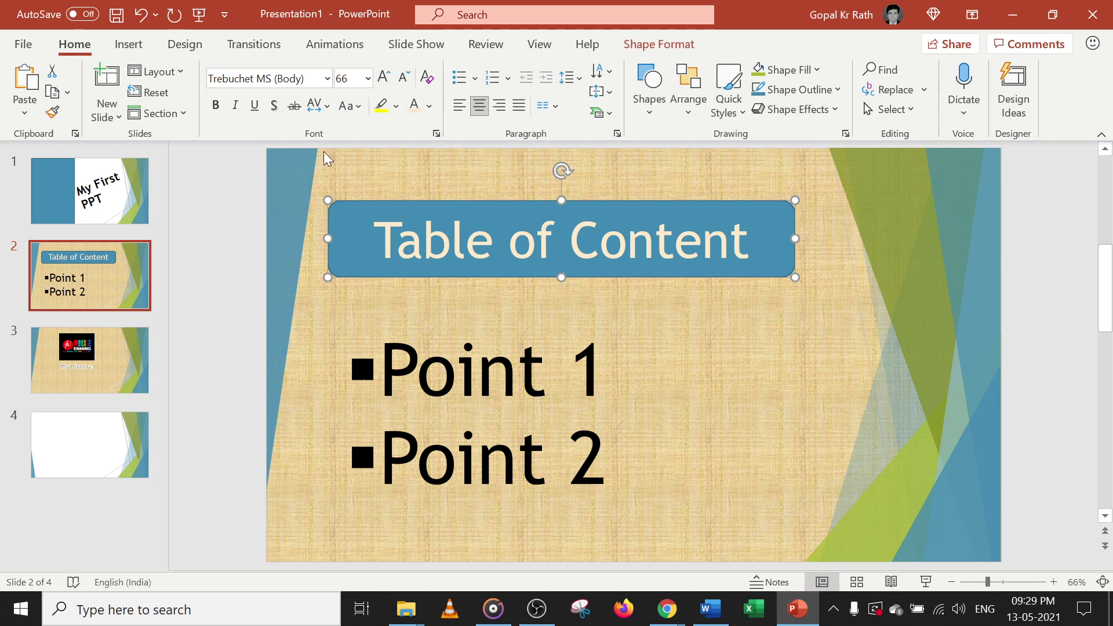
left_click(328, 45)
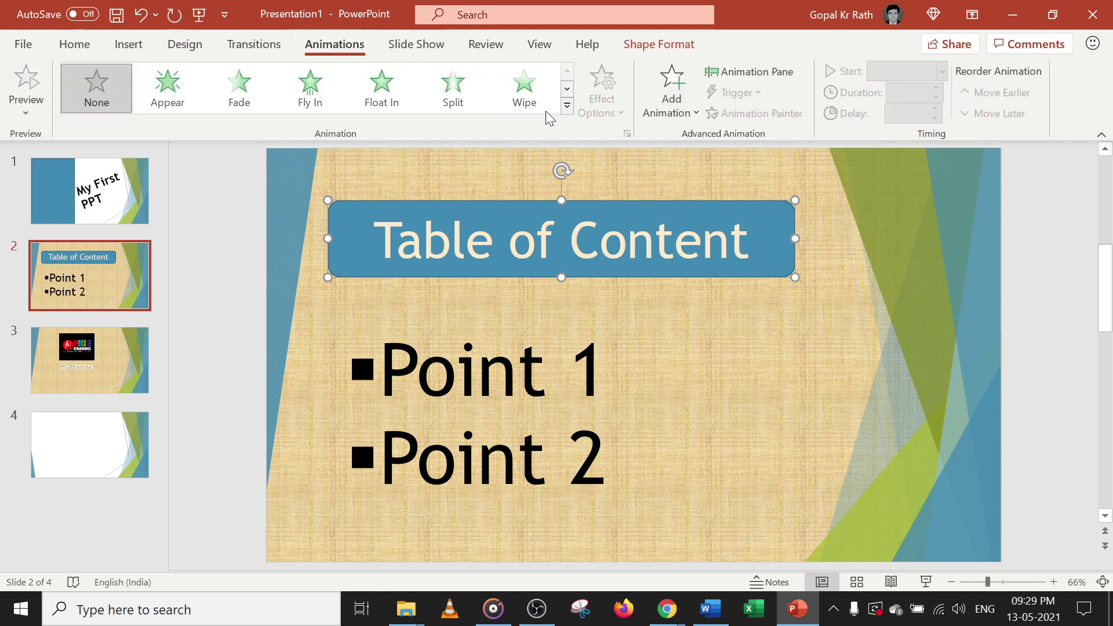
left_click(693, 112)
scroll(812, 362, "down", 5)
scroll(840, 374, "up", 5)
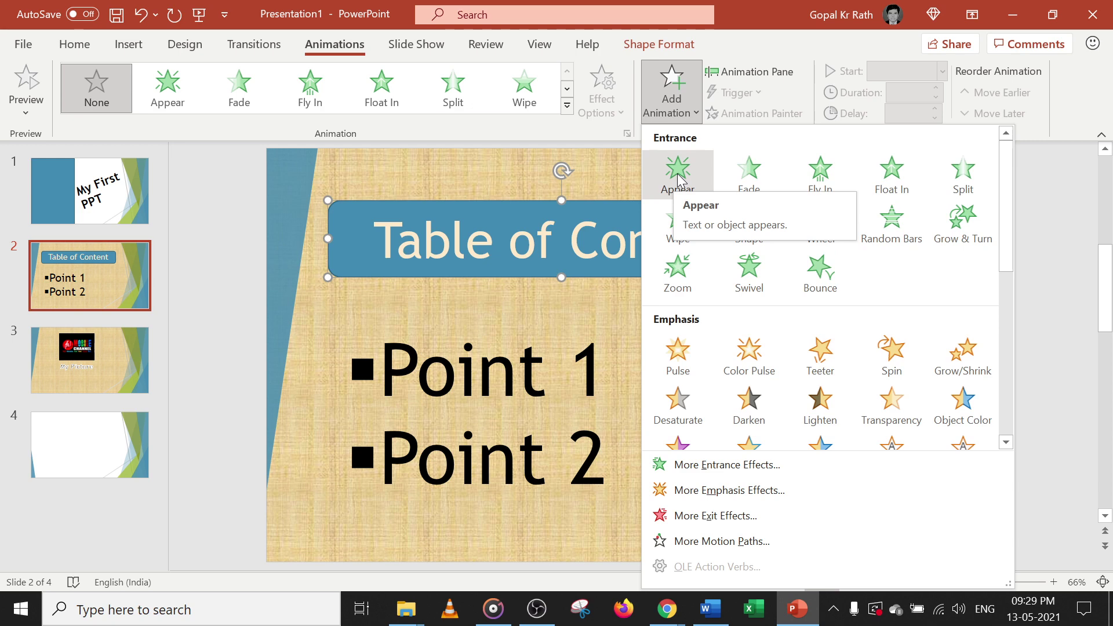
left_click(749, 177)
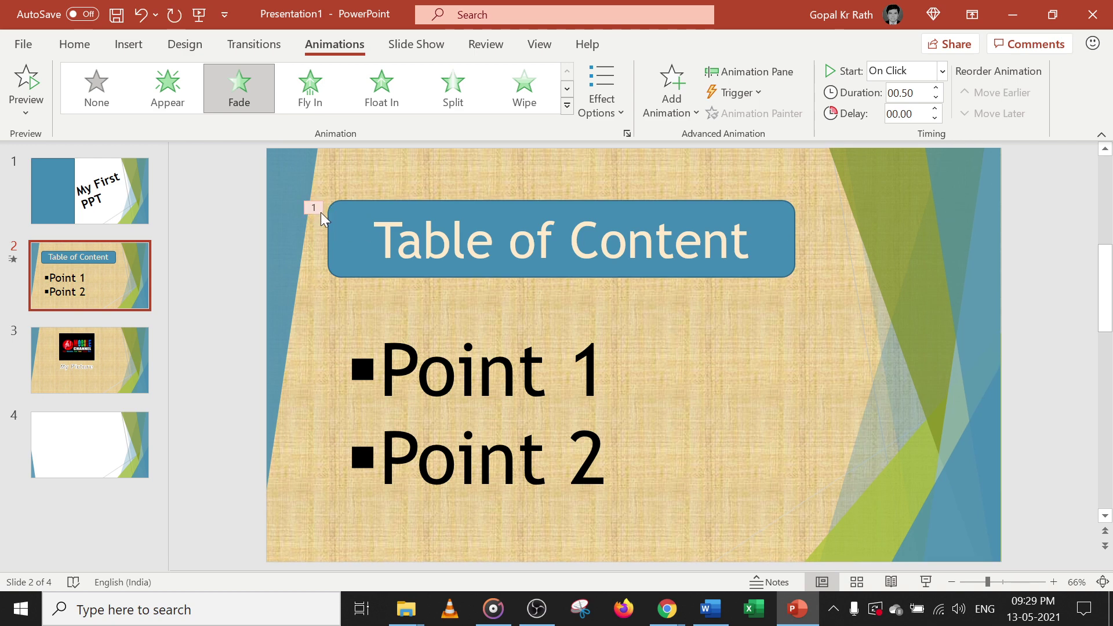
Step: Give the Point 1 / Point 2 bullet box the Drop entrance effect from More Entrance Effects
left_click(477, 371)
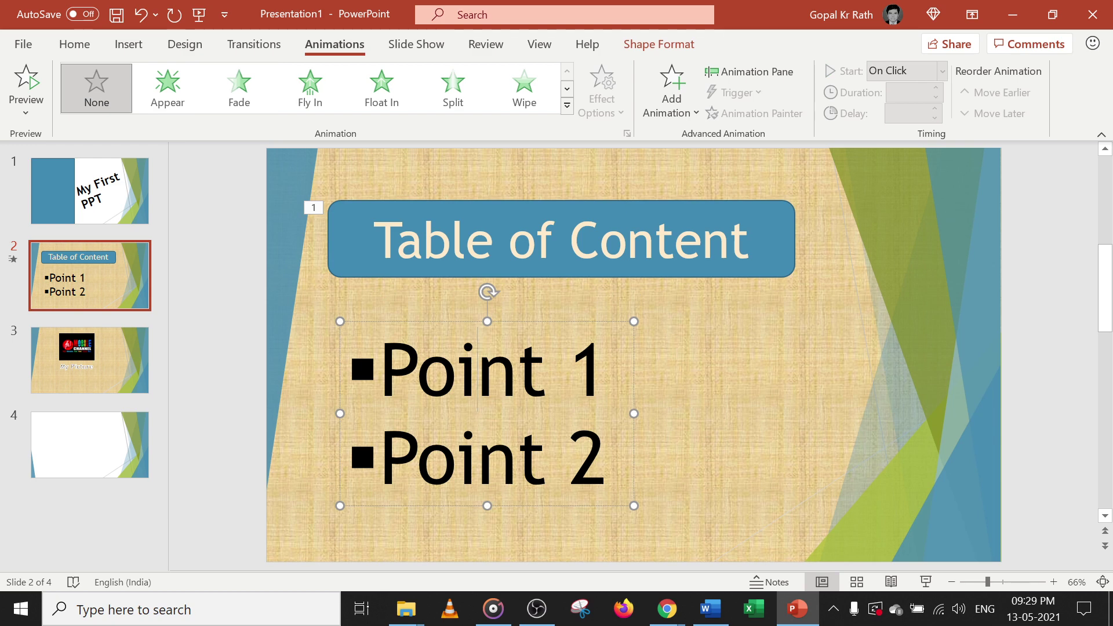
left_click(691, 113)
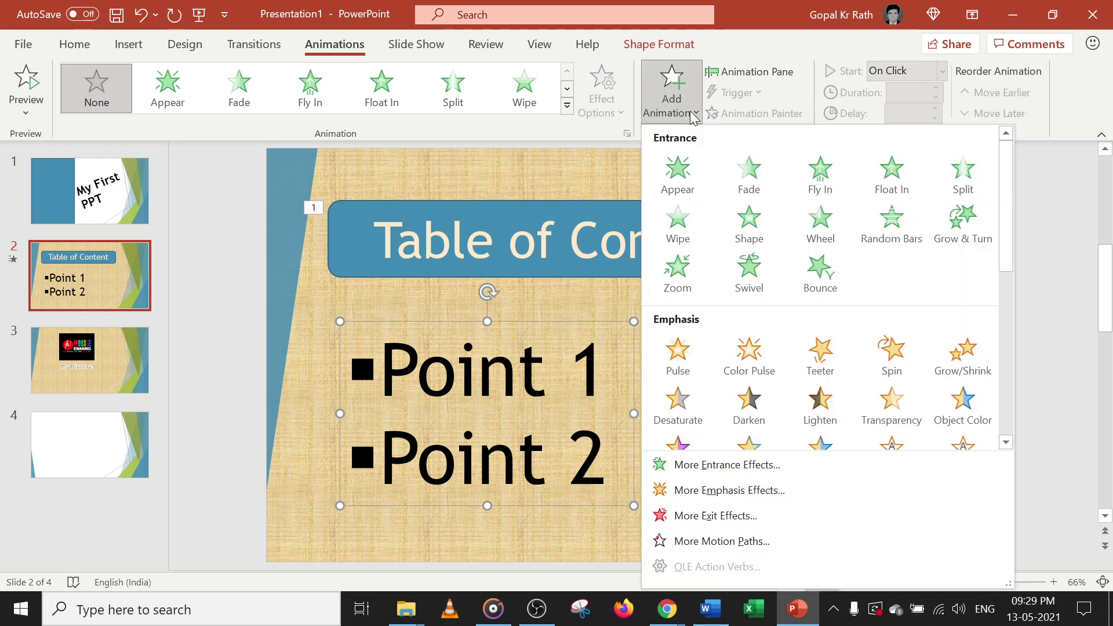
scroll(853, 348, "down", 5)
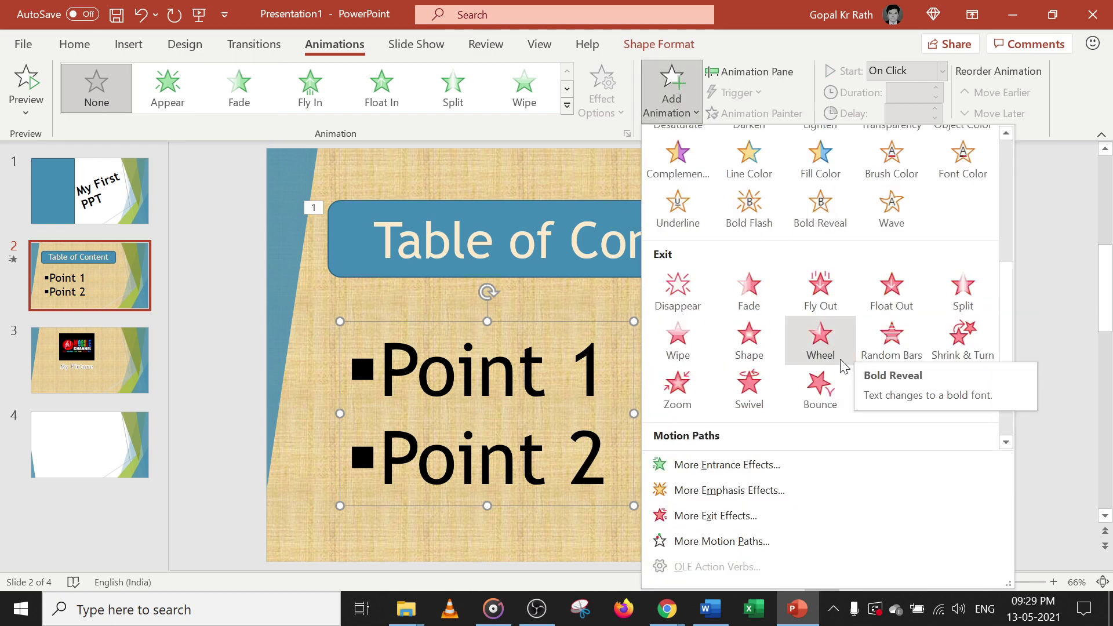
left_click(713, 469)
left_click_drag(569, 113, 892, 152)
scroll(866, 313, "down", 2)
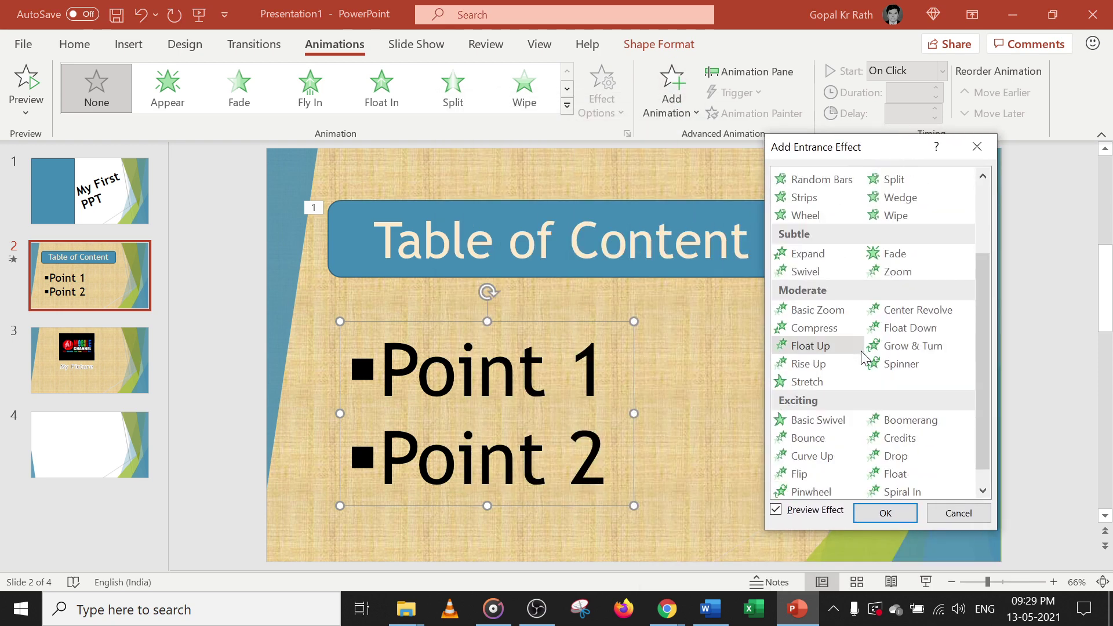
left_click(807, 439)
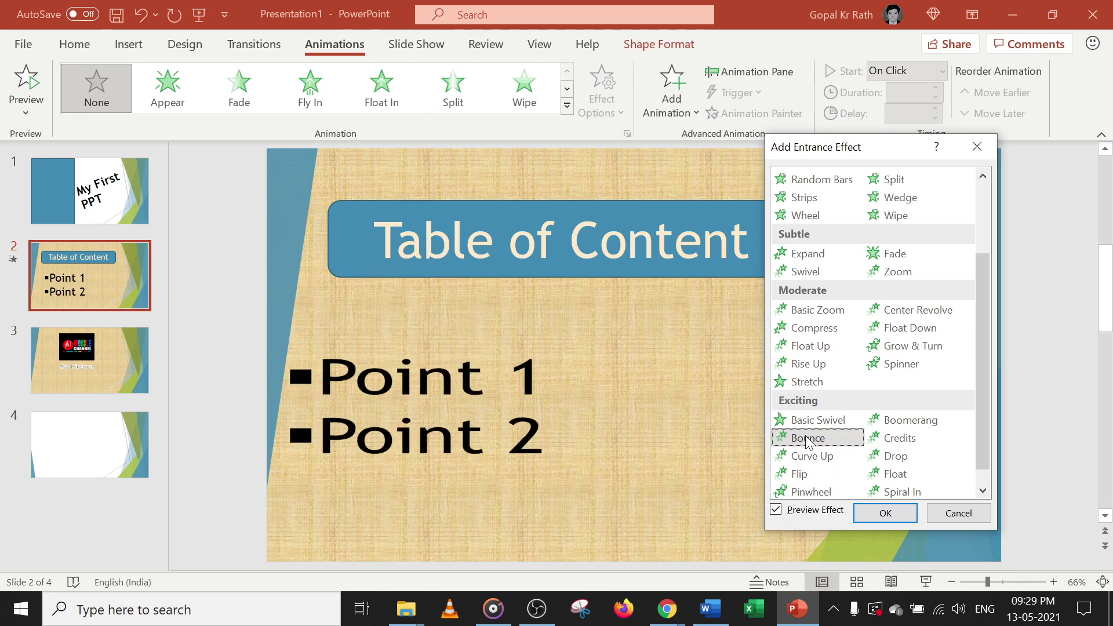
left_click(906, 462)
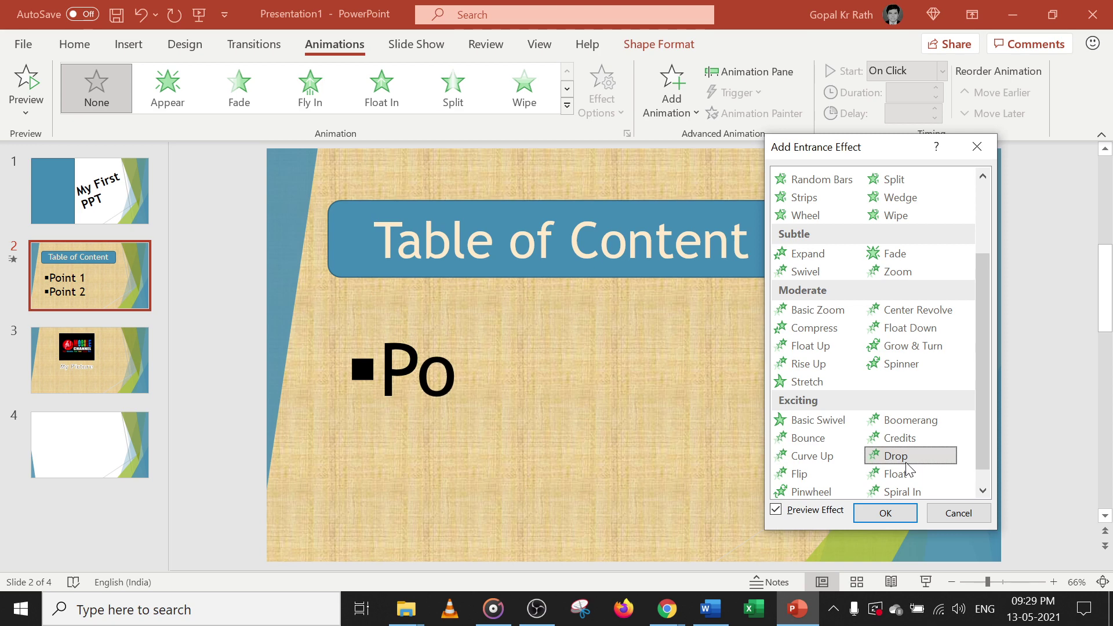
left_click(885, 515)
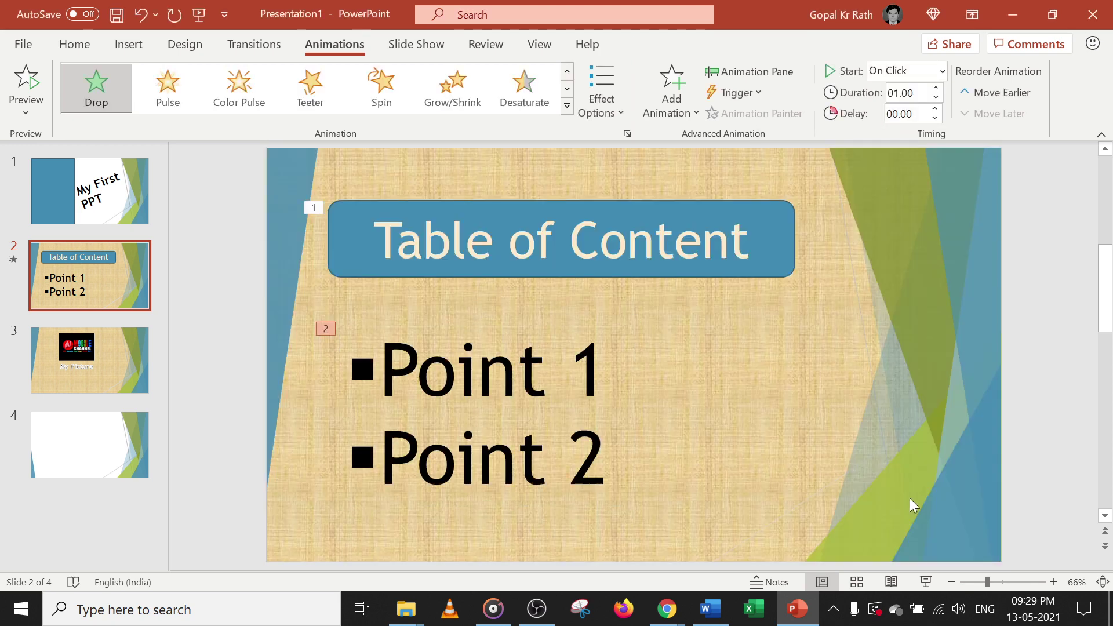
left_click(87, 368)
left_click(590, 322)
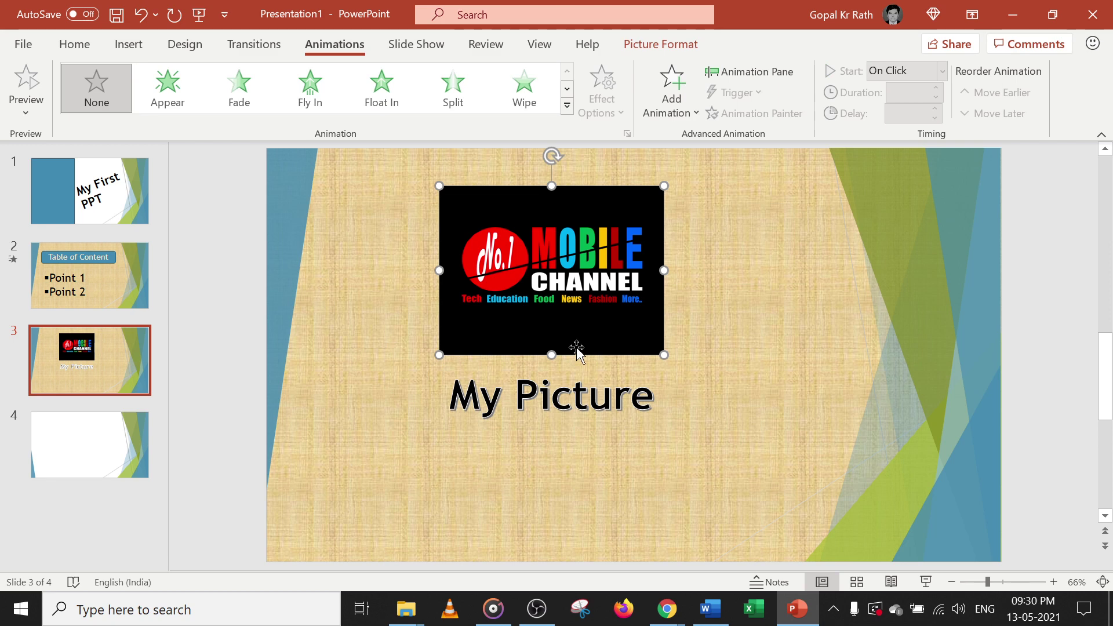
Step: Give slide 3's logo picture a Fly In entrance animation, keeping Start set to On Click
left_click(82, 263)
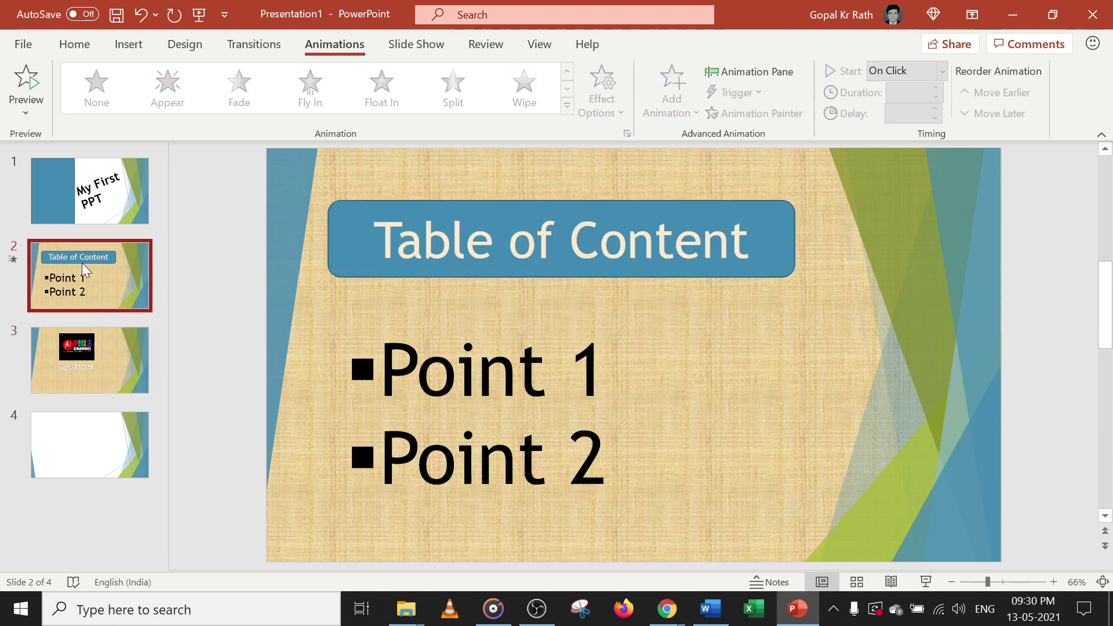
left_click(106, 349)
left_click(504, 333)
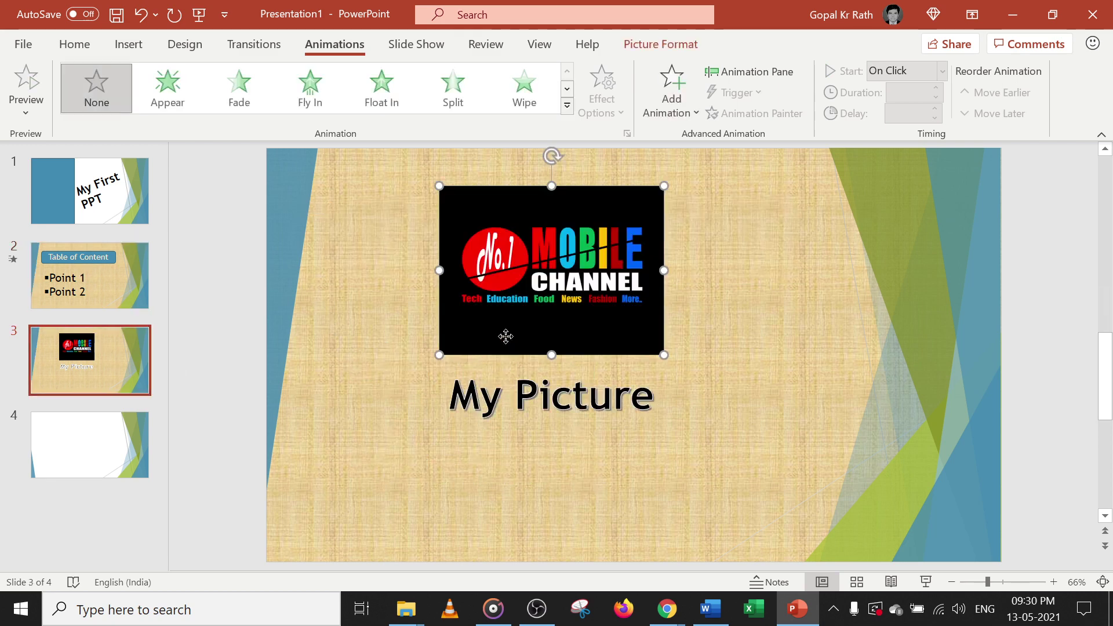
left_click(293, 94)
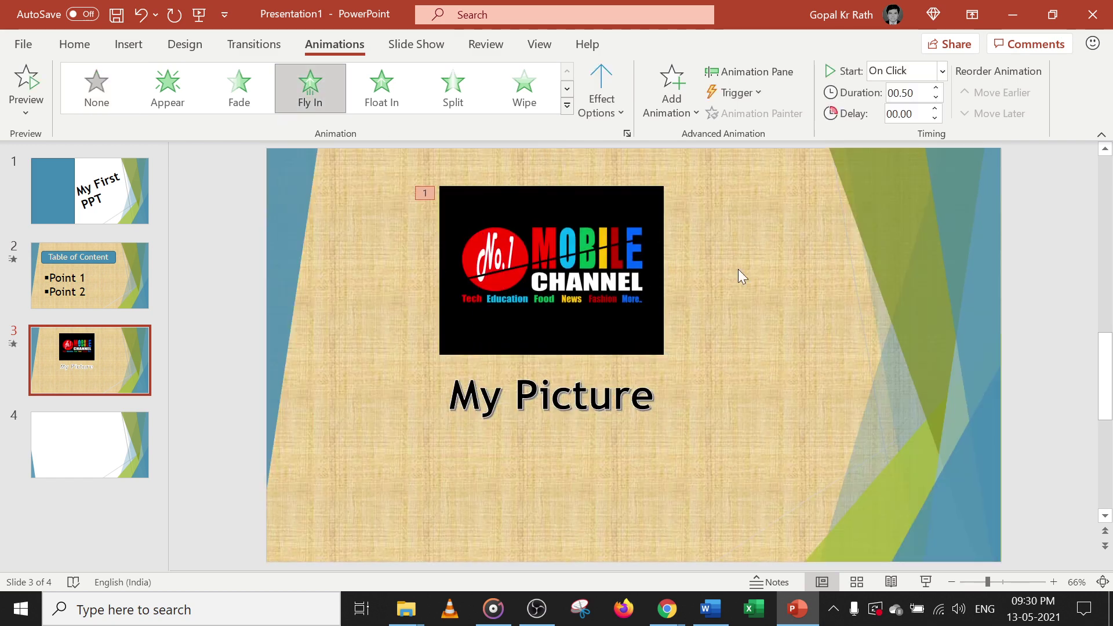
left_click(942, 71)
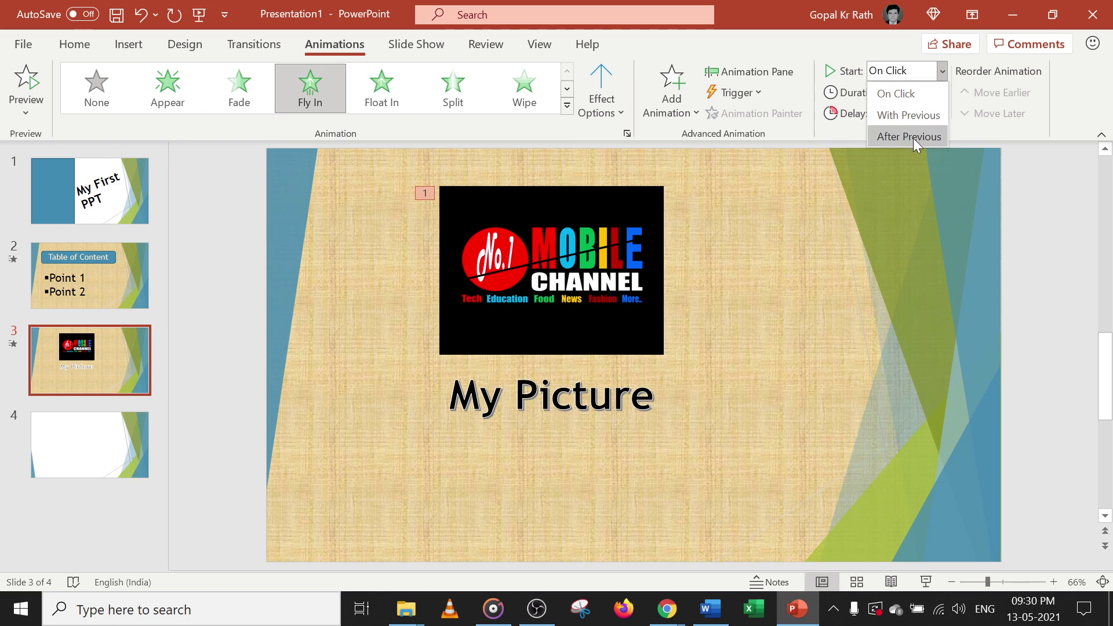
left_click(829, 238)
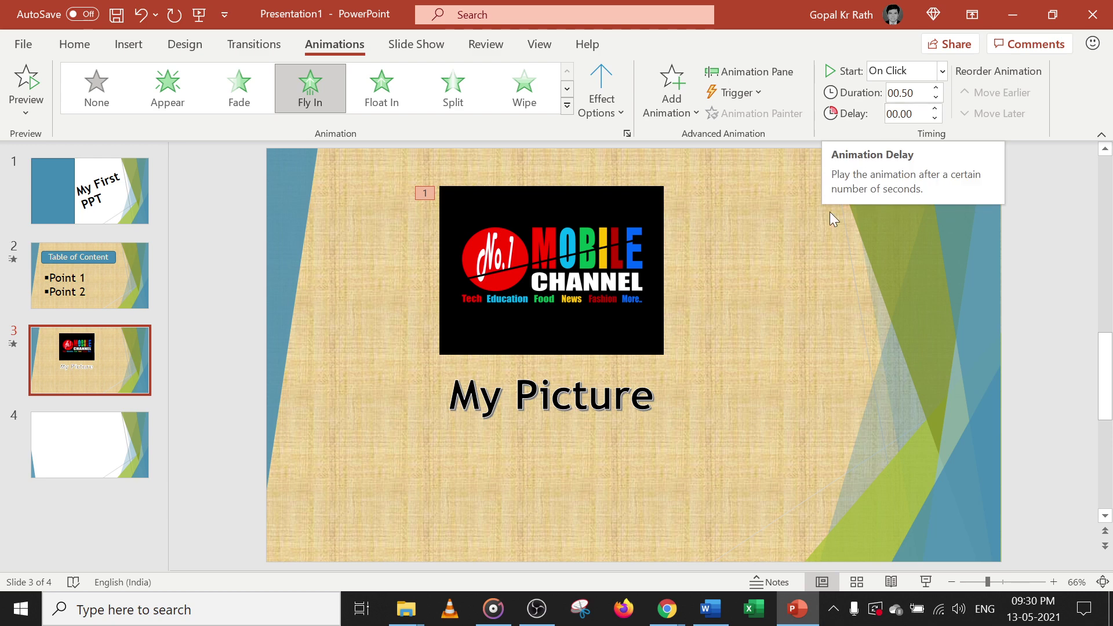
left_click(767, 289)
left_click(85, 193)
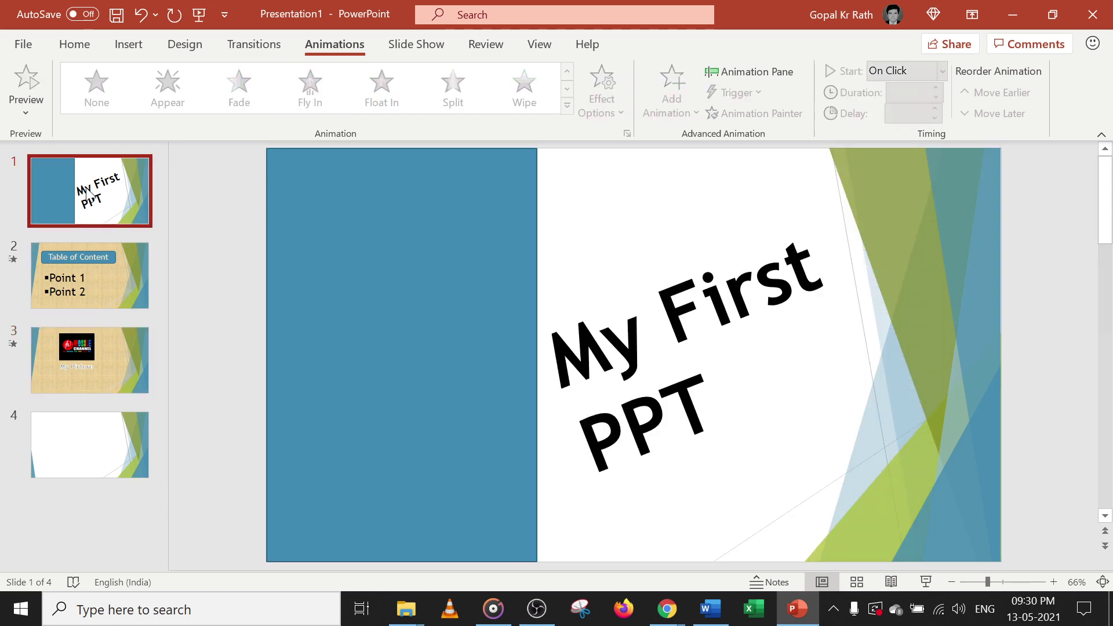
Step: Start the slide show from the title slide and swap Presenter View for full-screen slides
left_click(927, 582)
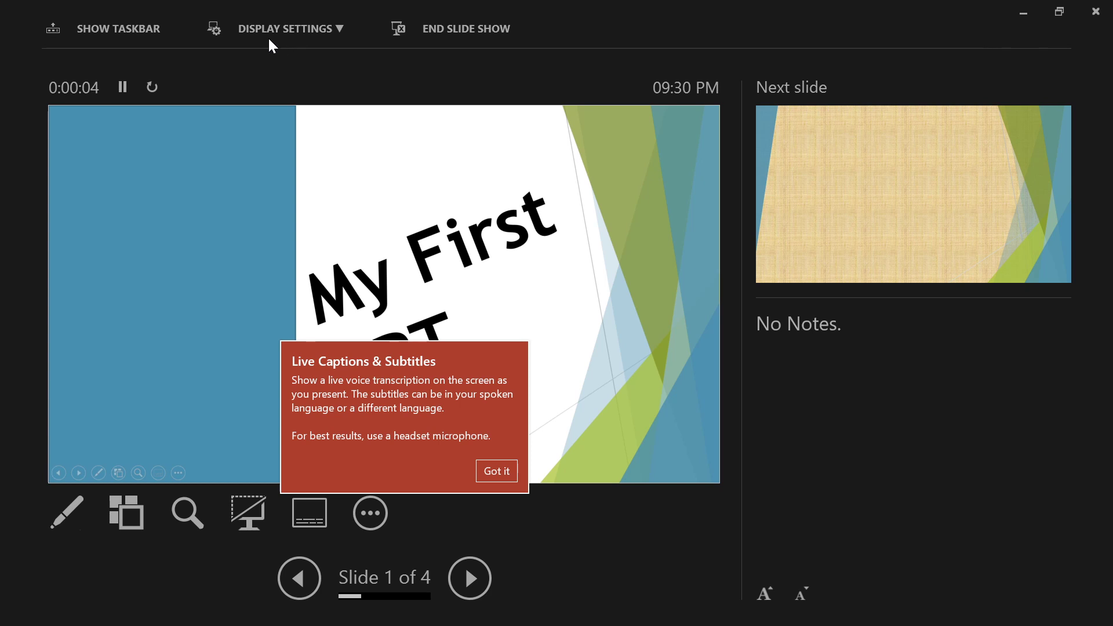
left_click(338, 32)
left_click(336, 34)
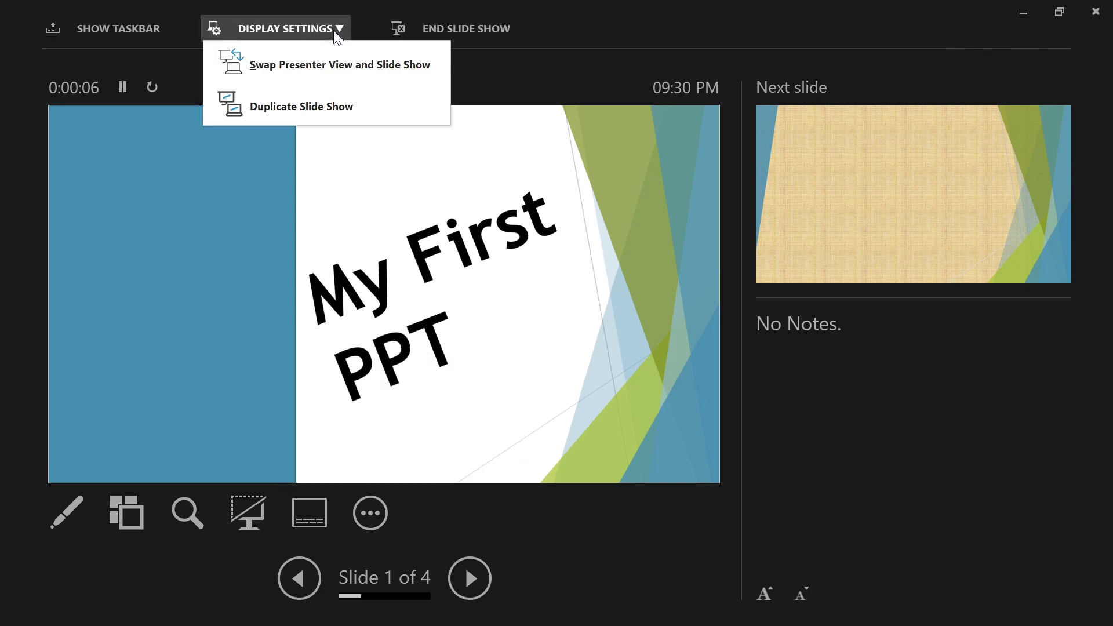
left_click(300, 78)
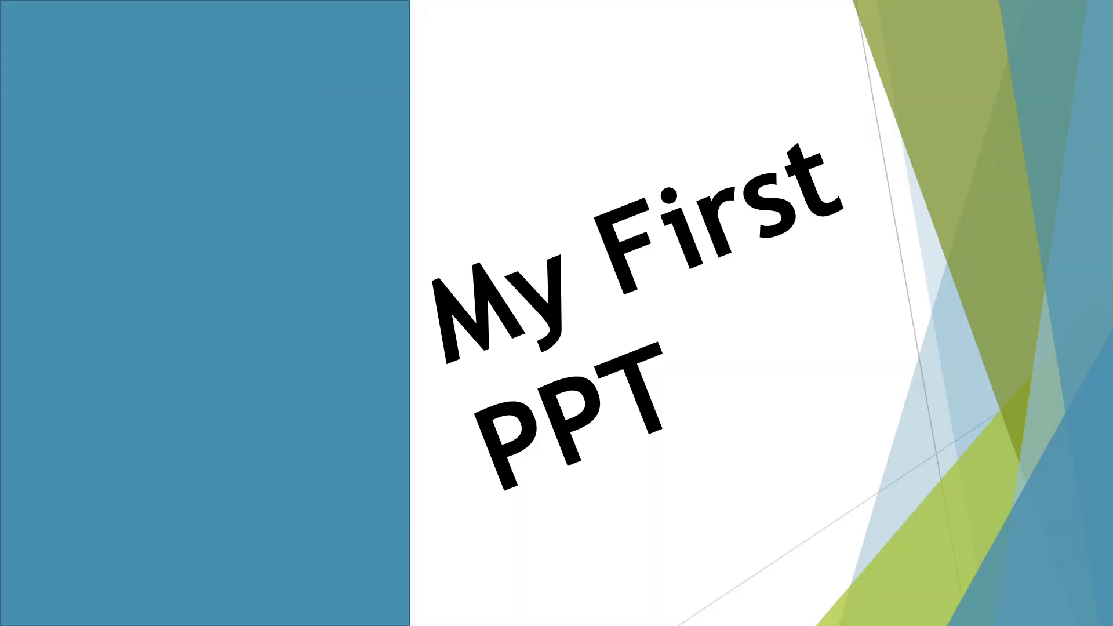
Step: Advance through the Table of Content and My Picture slides to the end, then return to slide 2
left_click(586, 222)
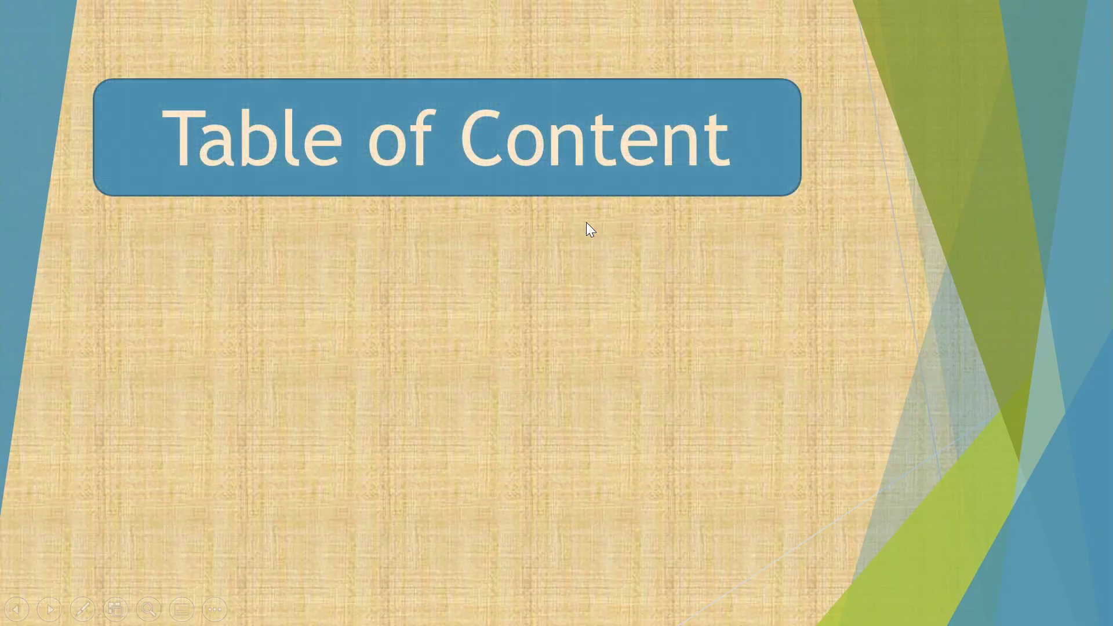
key("Right")
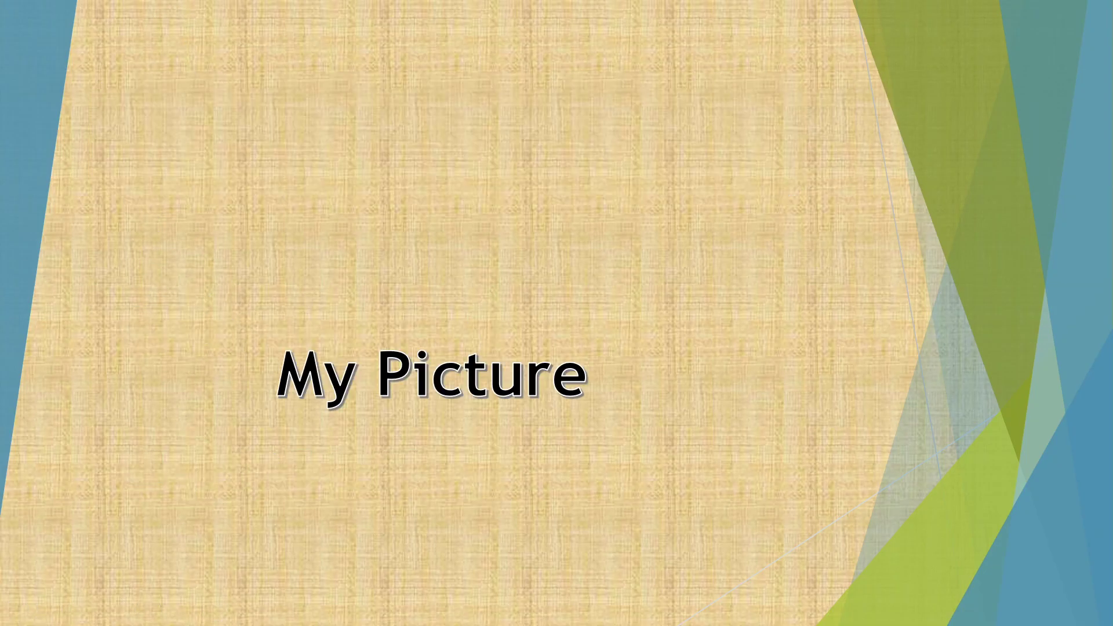
key("Right")
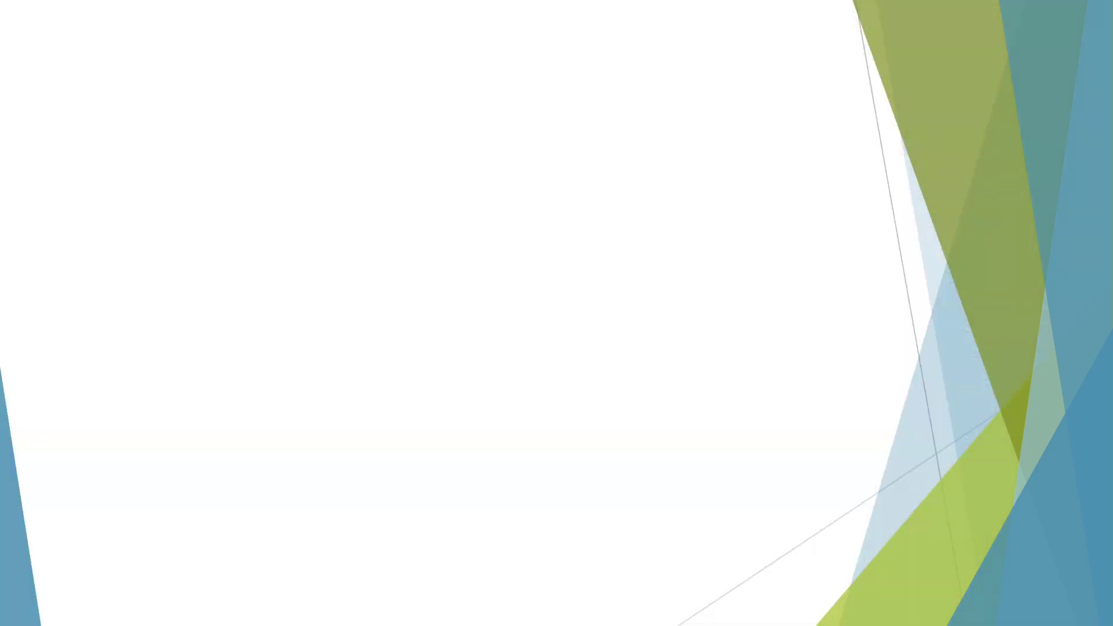
key("Right")
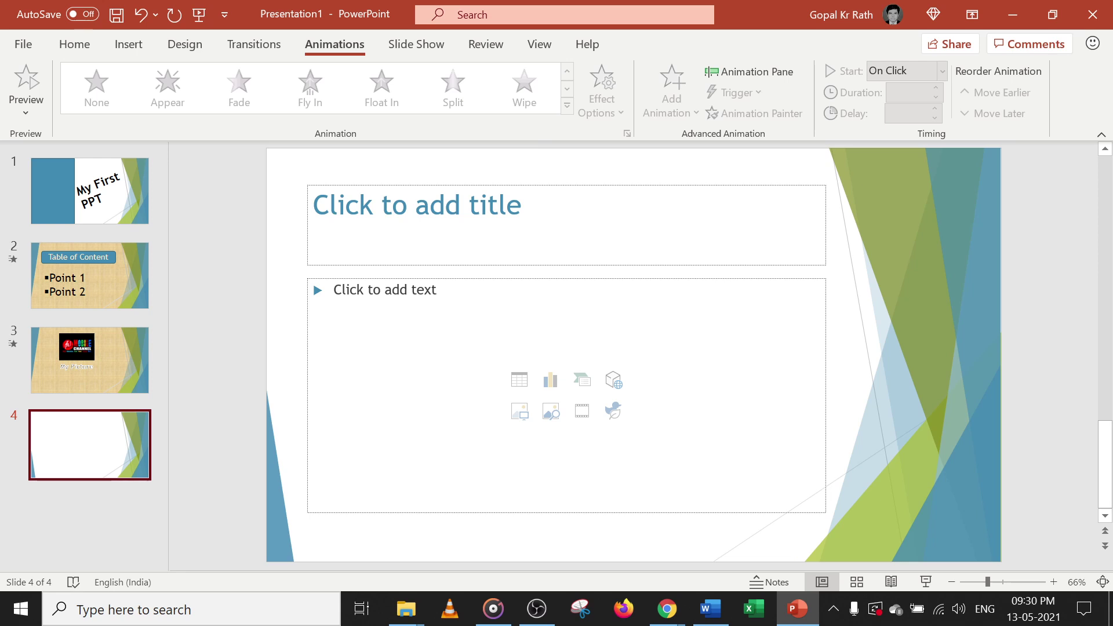
left_click(98, 272)
key("Up")
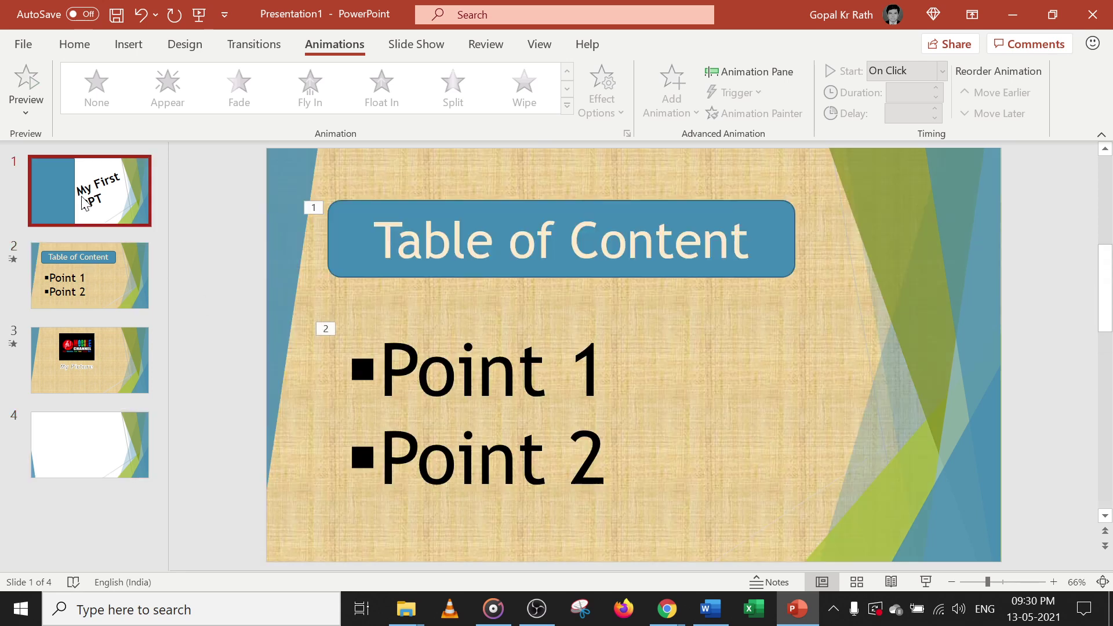